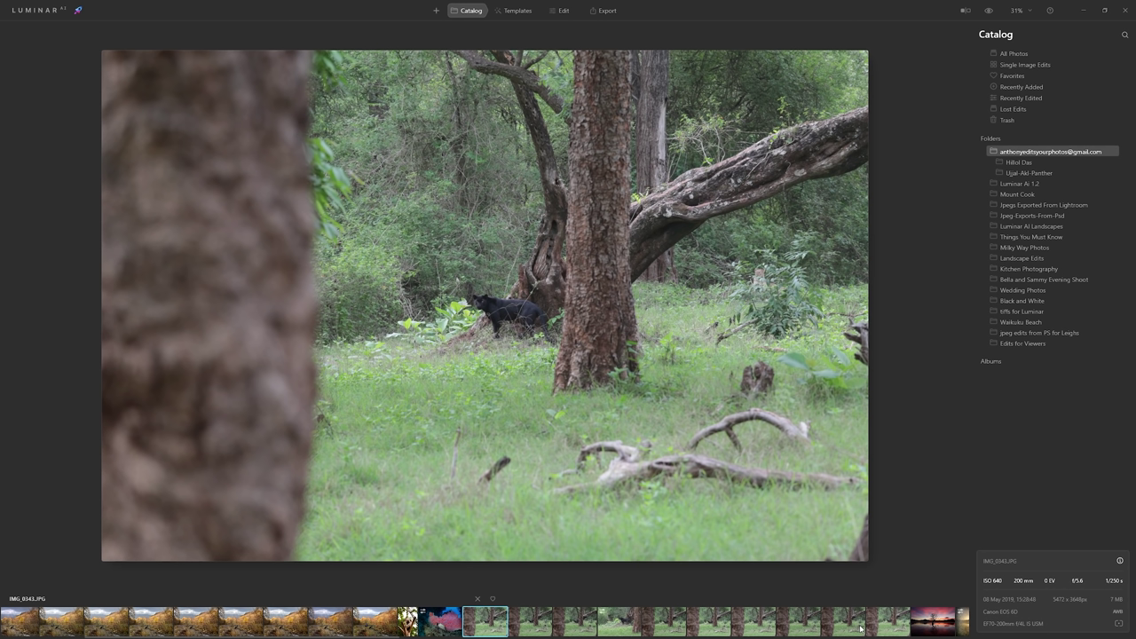
Browse the series of black panther photos in the catalog to find the frame to edit
left_click(859, 627, "shift")
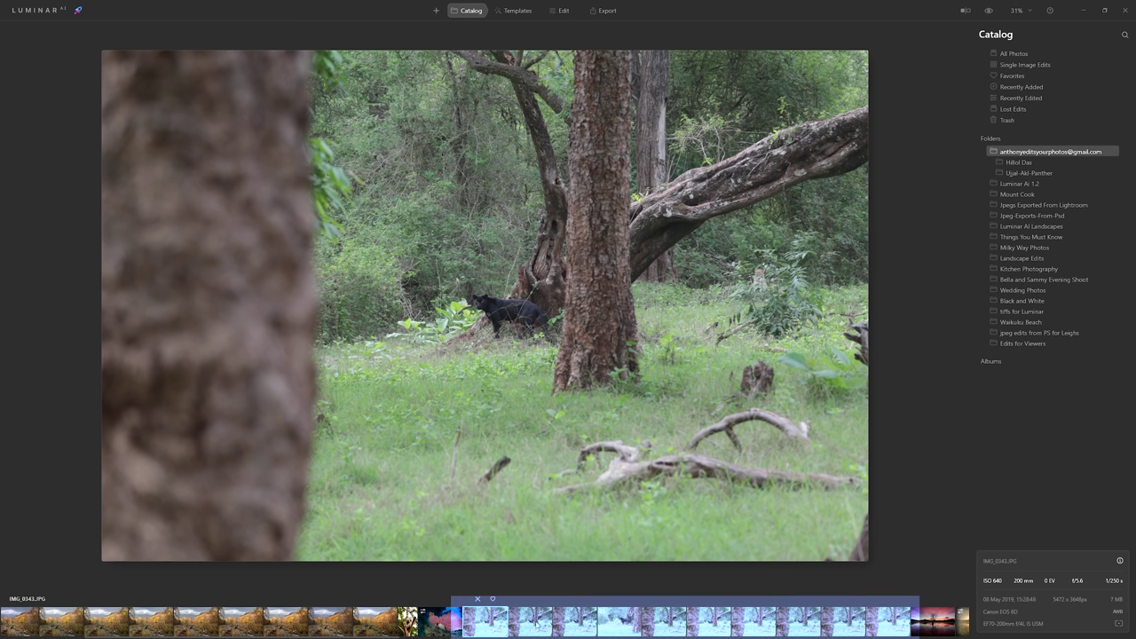
key("Right")
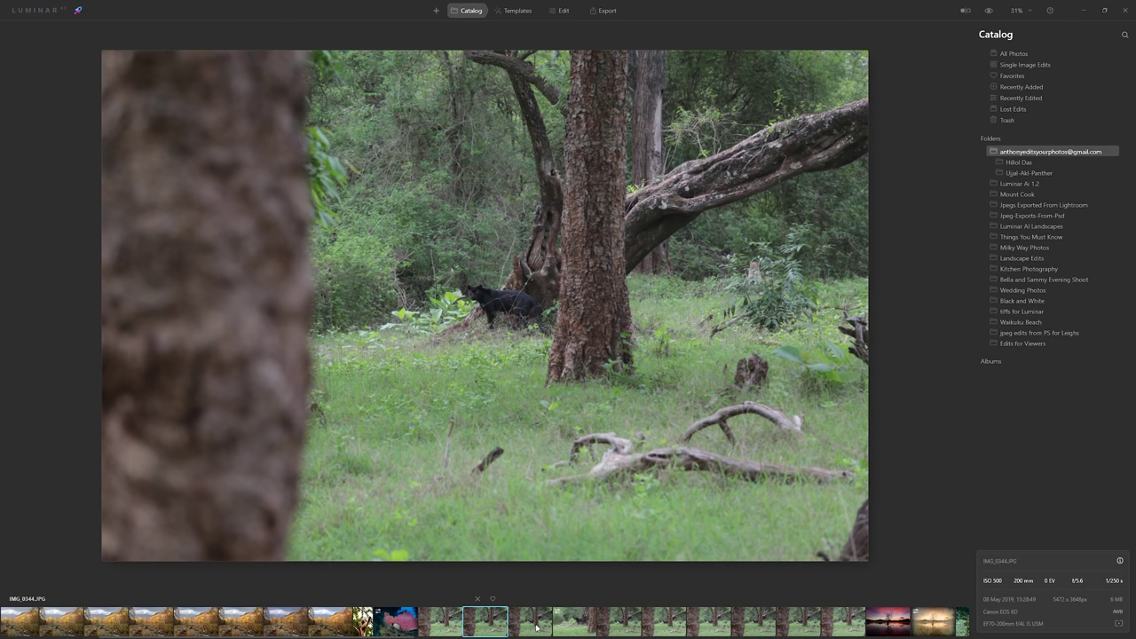
key("Right")
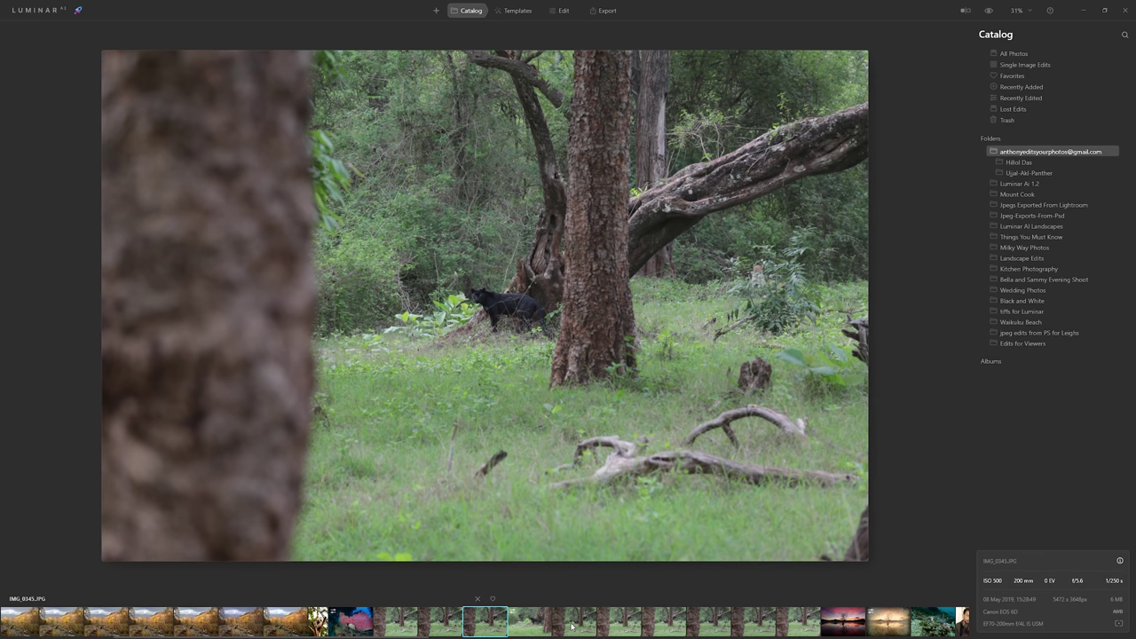
key("Right")
key("Right")
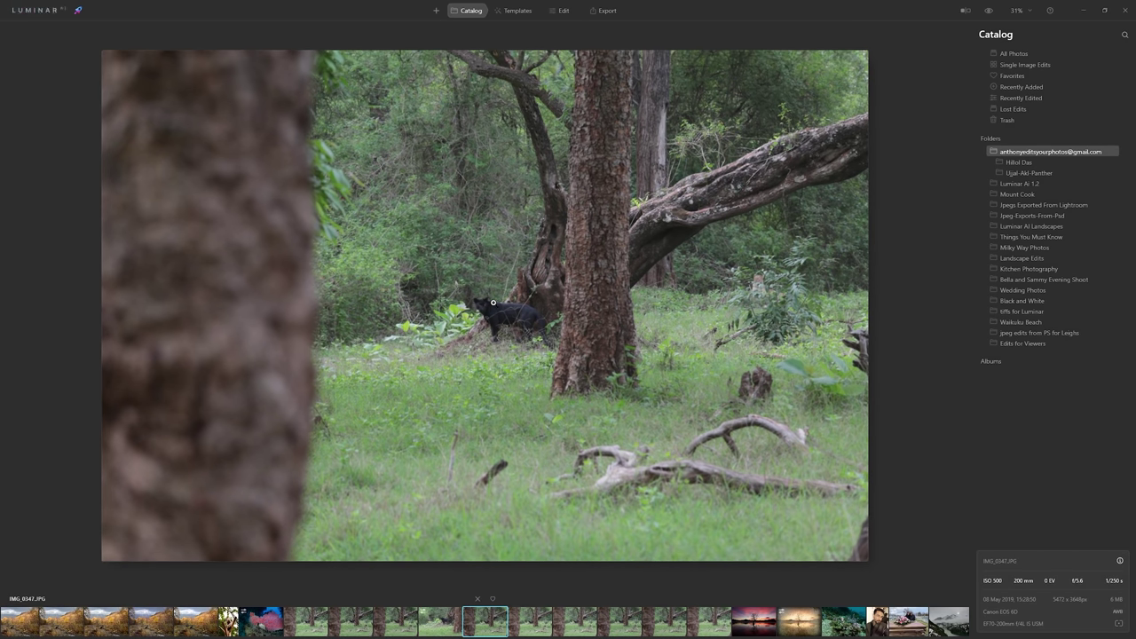
left_click(381, 615)
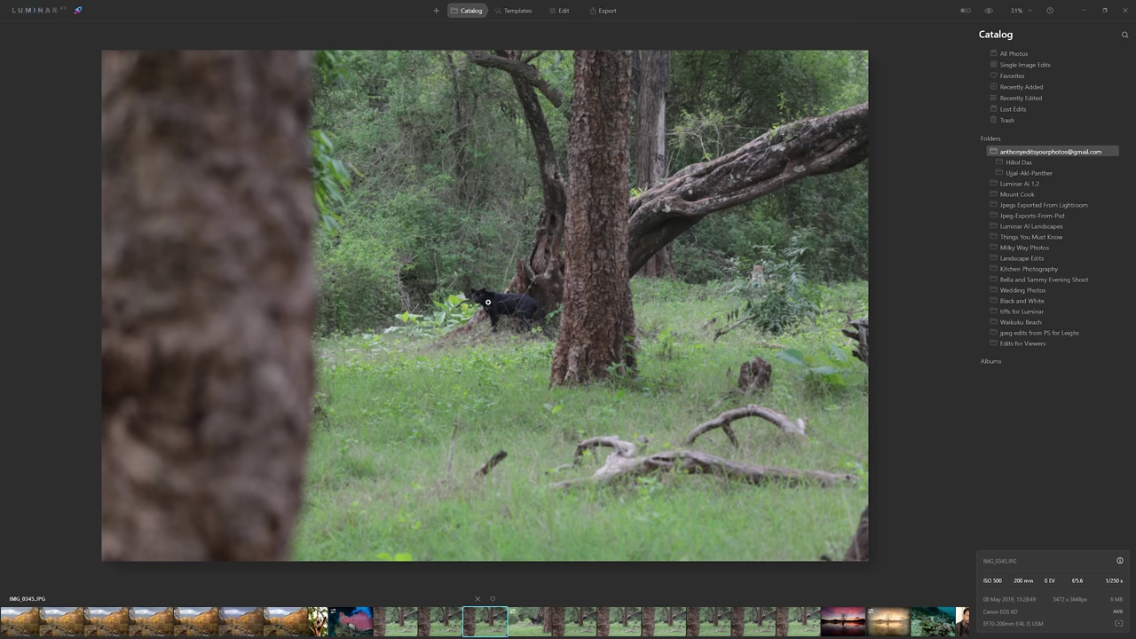
key("Right")
key("Right")
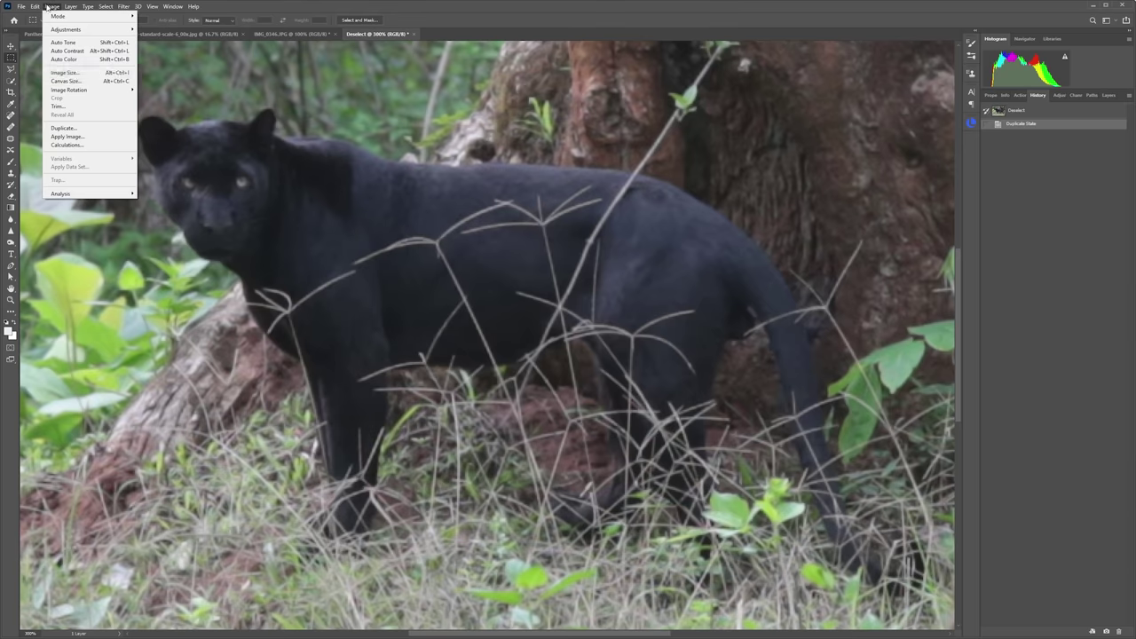
In Photoshop, enlarge the panther image with Image Size and examine the animal's face at 100%
left_click(80, 79)
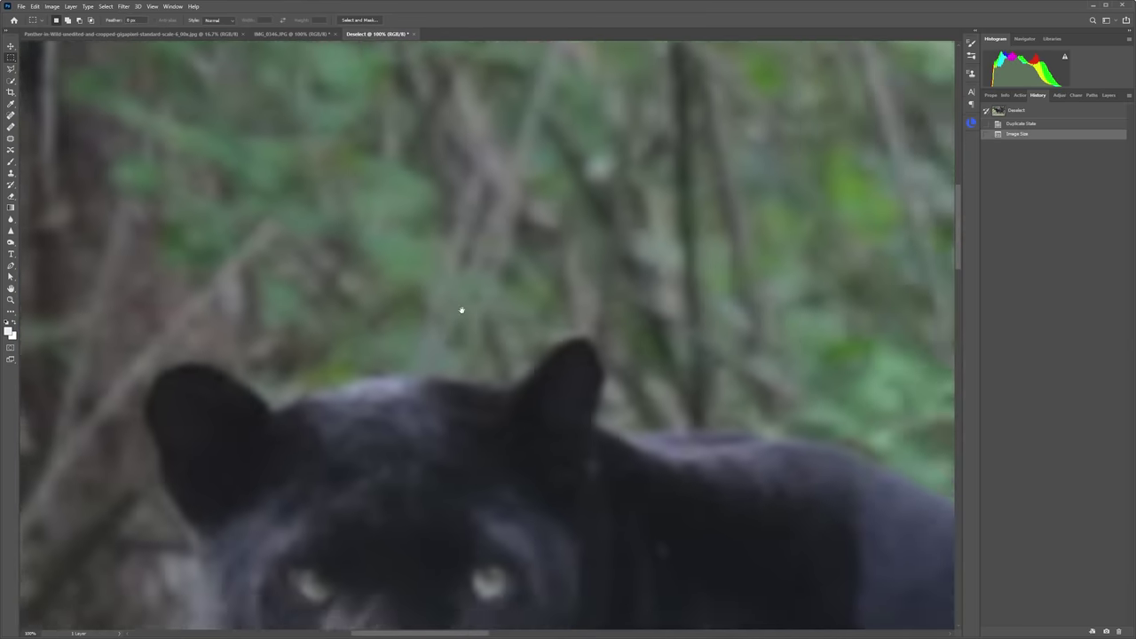
left_click_drag(459, 310, 564, 80)
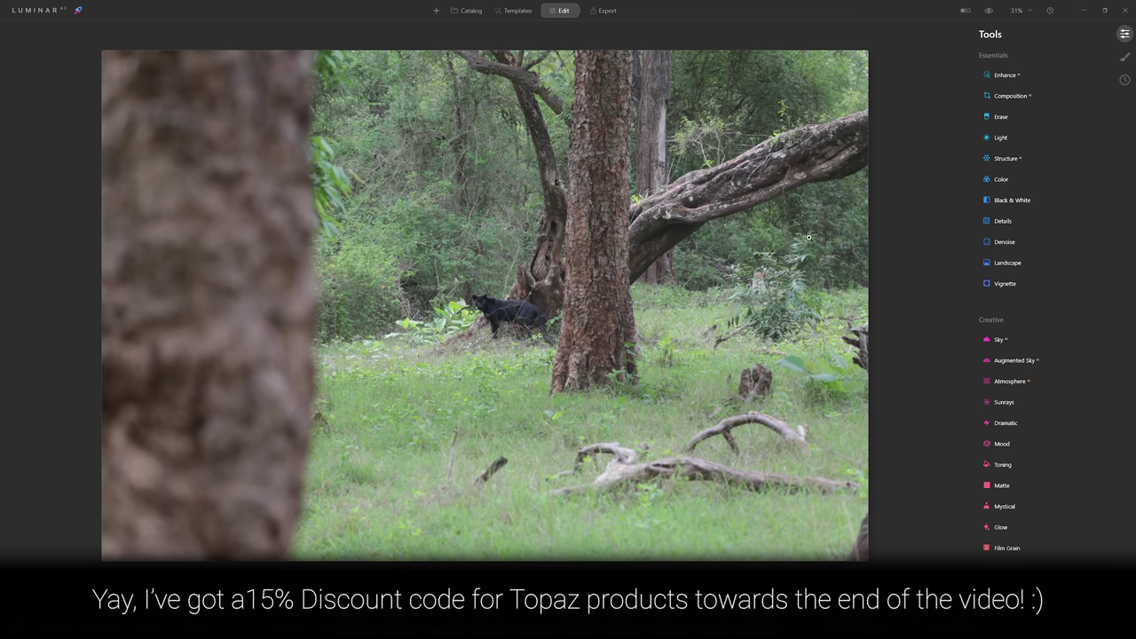
In Luminar AI, crop IMG_0346.JPG around the panther and nearby tree trunk at the original ratio, and inspect the crop at 300%
left_click(1012, 95)
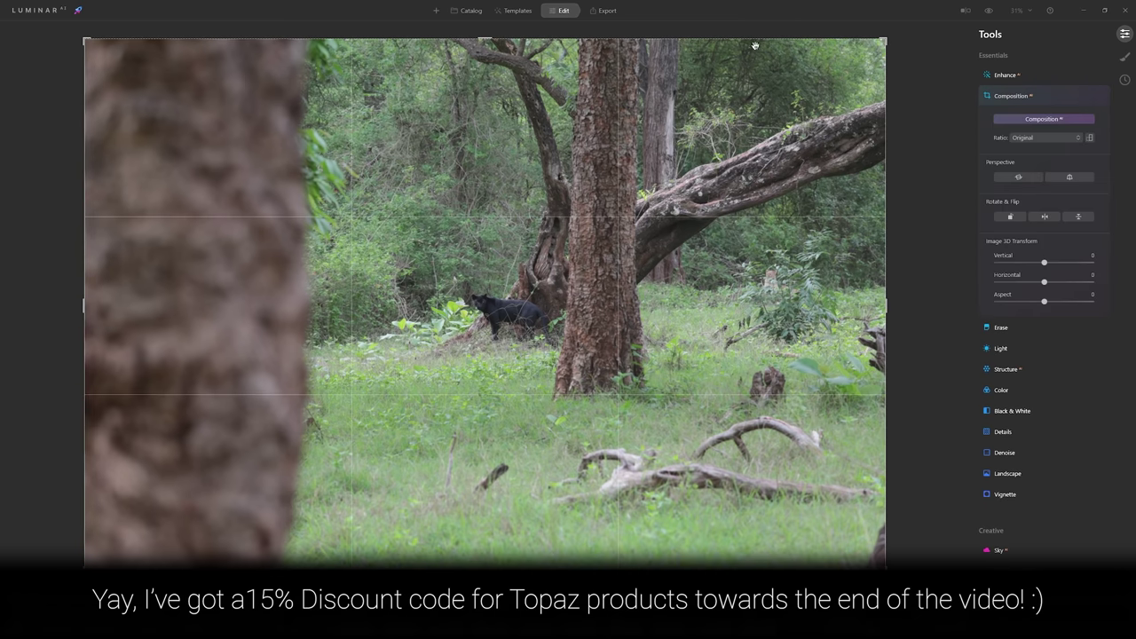
left_click_drag(712, 39, 674, 182)
left_click_drag(530, 241, 578, 385)
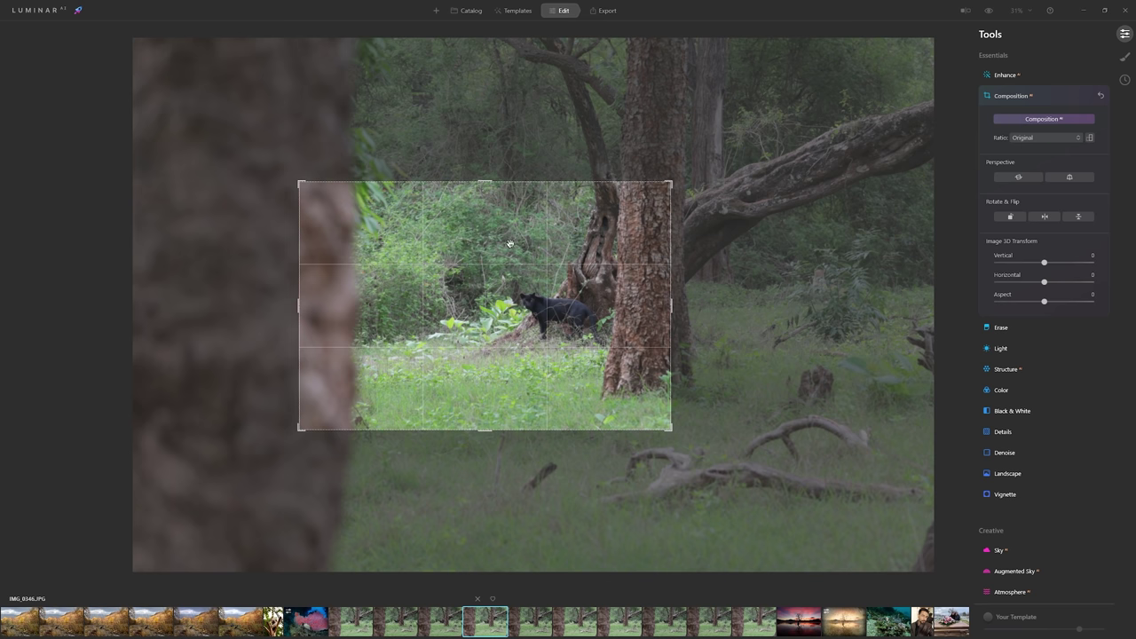
left_click_drag(301, 184, 330, 202)
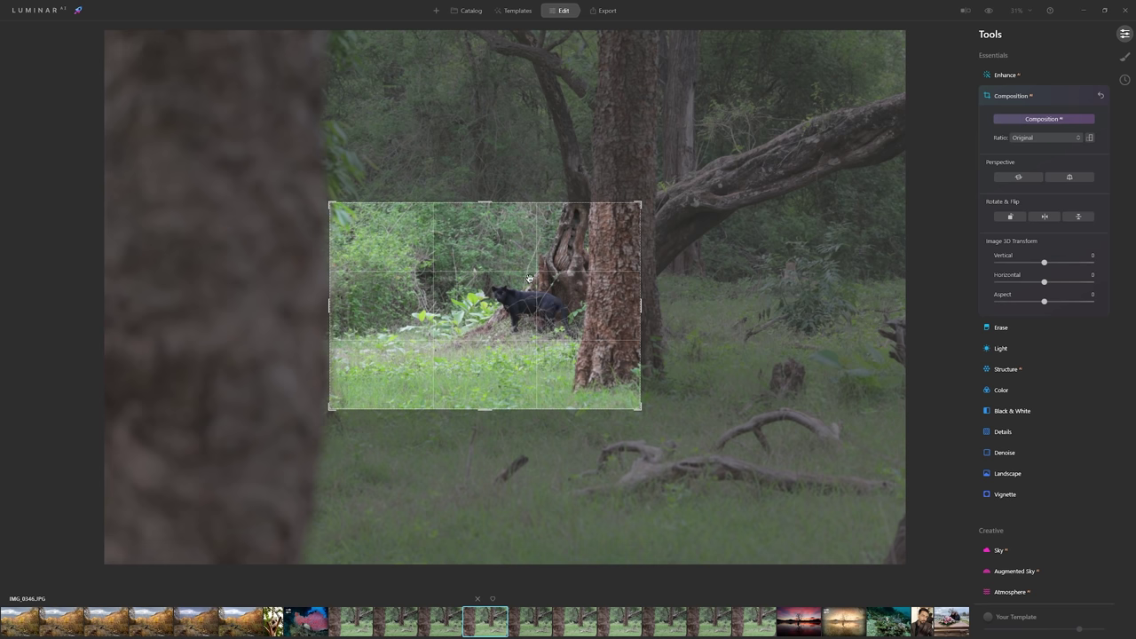
left_click_drag(536, 199, 536, 202)
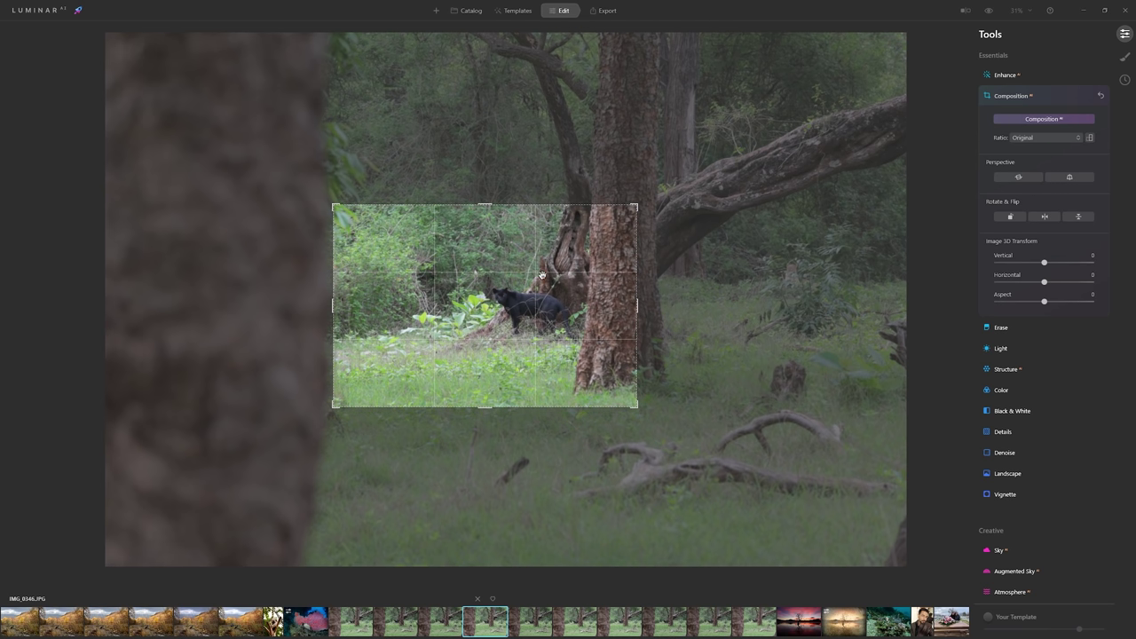
left_click(1067, 92)
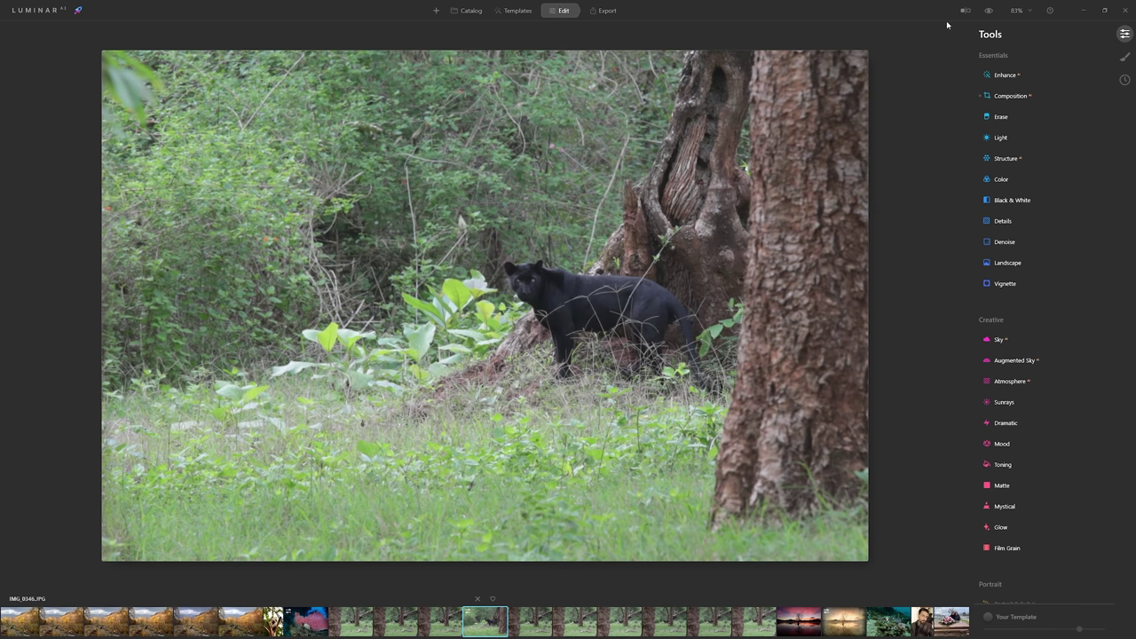
left_click(1017, 11)
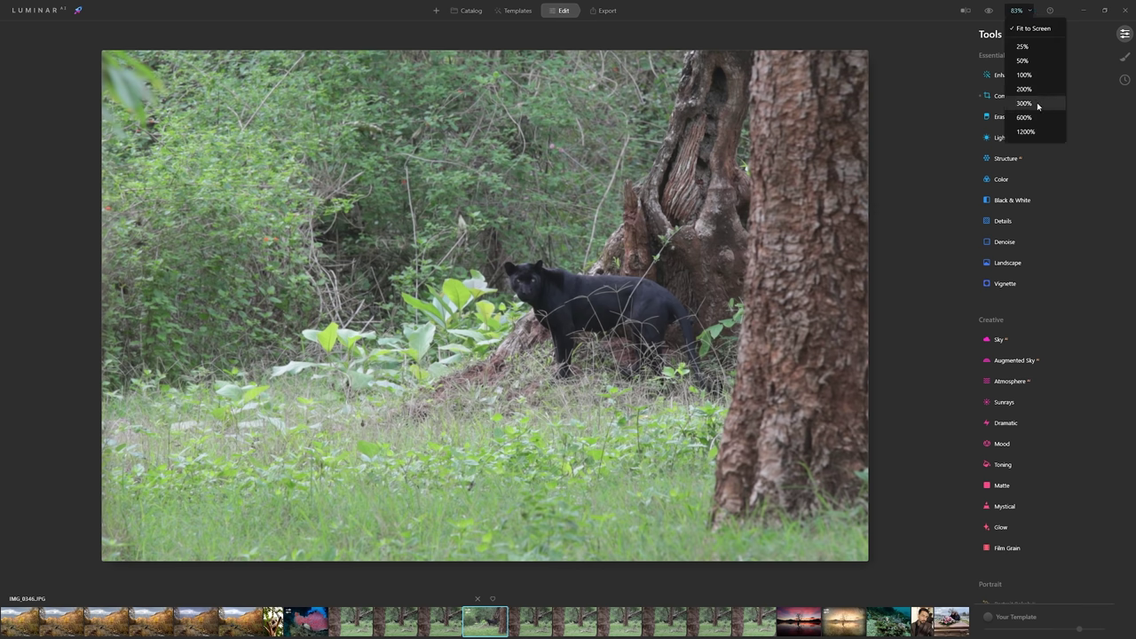
left_click(1036, 103)
left_click_drag(727, 241, 470, 238)
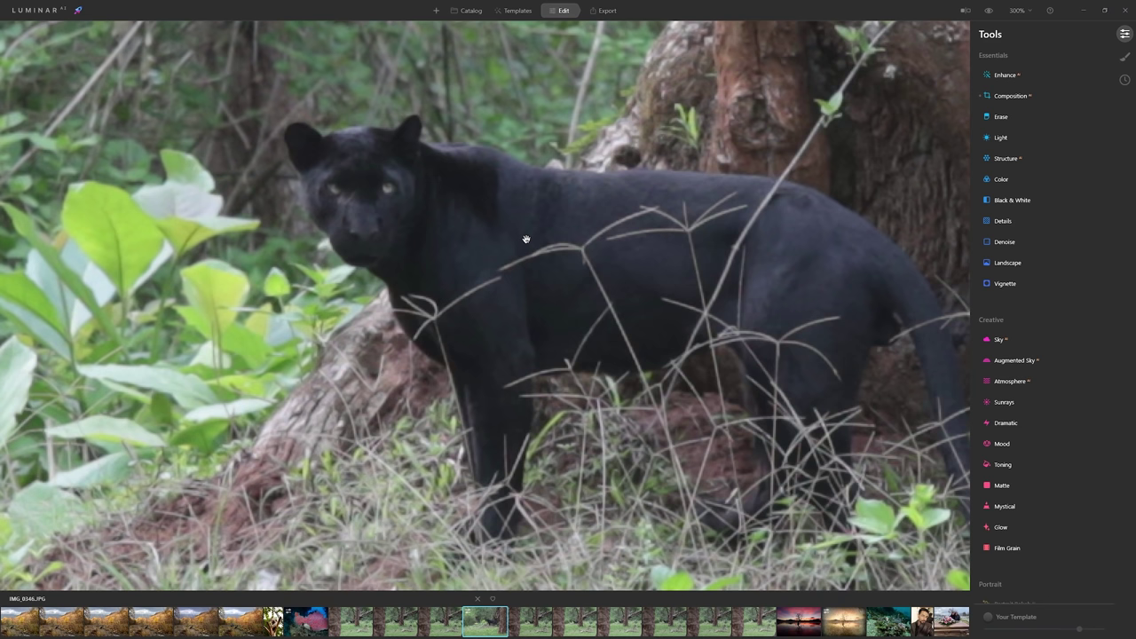
Export the cropped photo to the Gigapixel Enlargements folder as a JPEG named Black-Panther-Original-Cropped
left_click(612, 12)
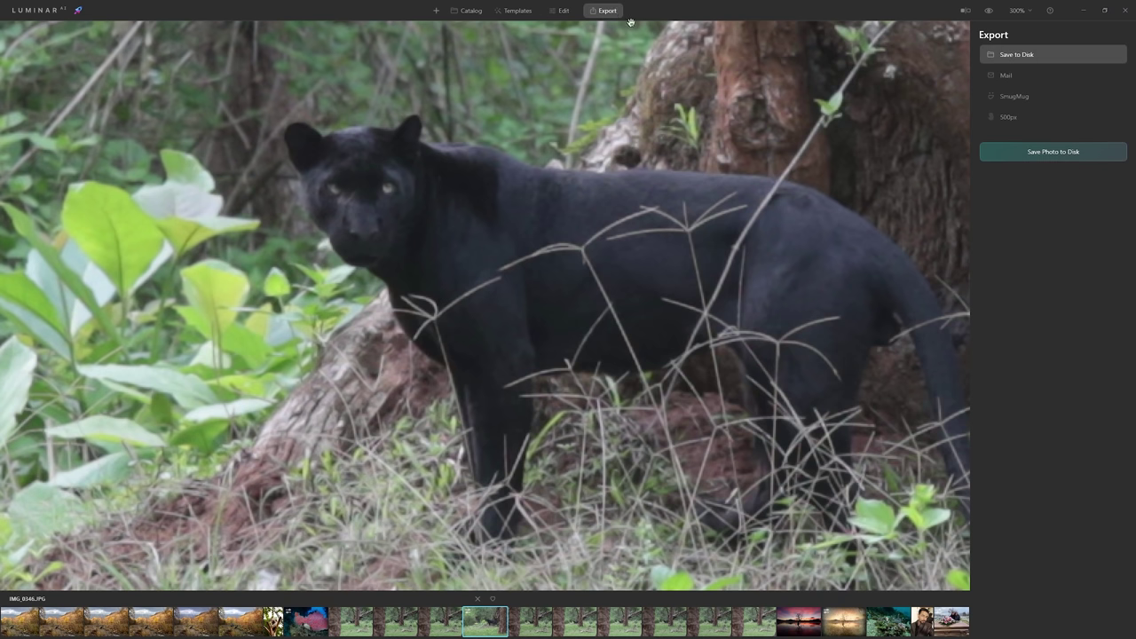
left_click(1072, 152)
left_click_drag(572, 246, 521, 258)
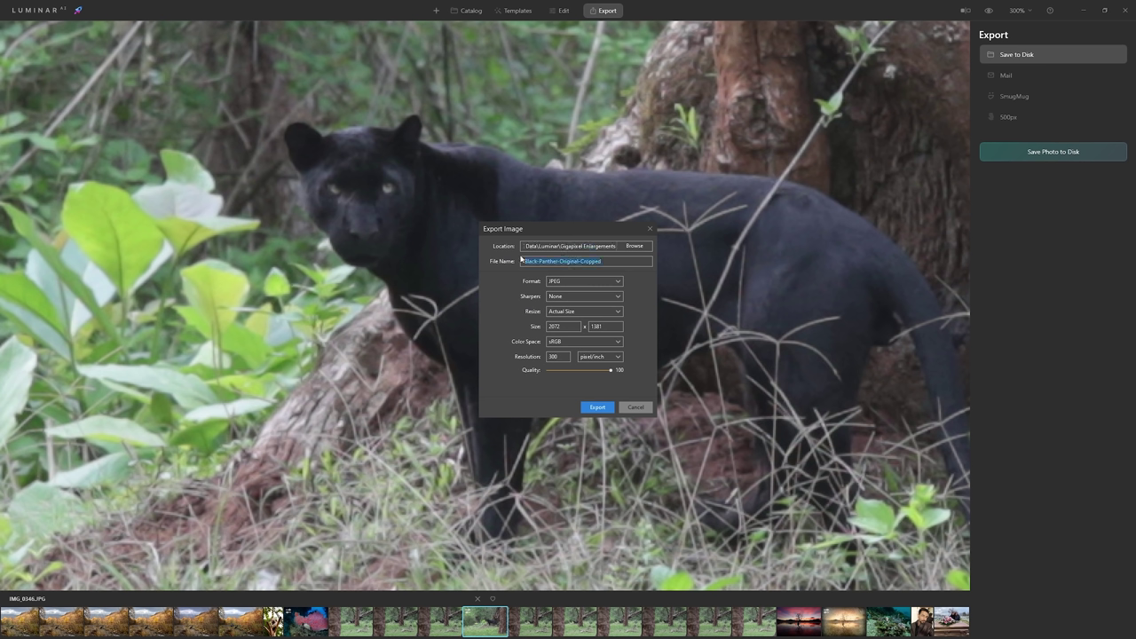
left_click(557, 293)
left_click(573, 282)
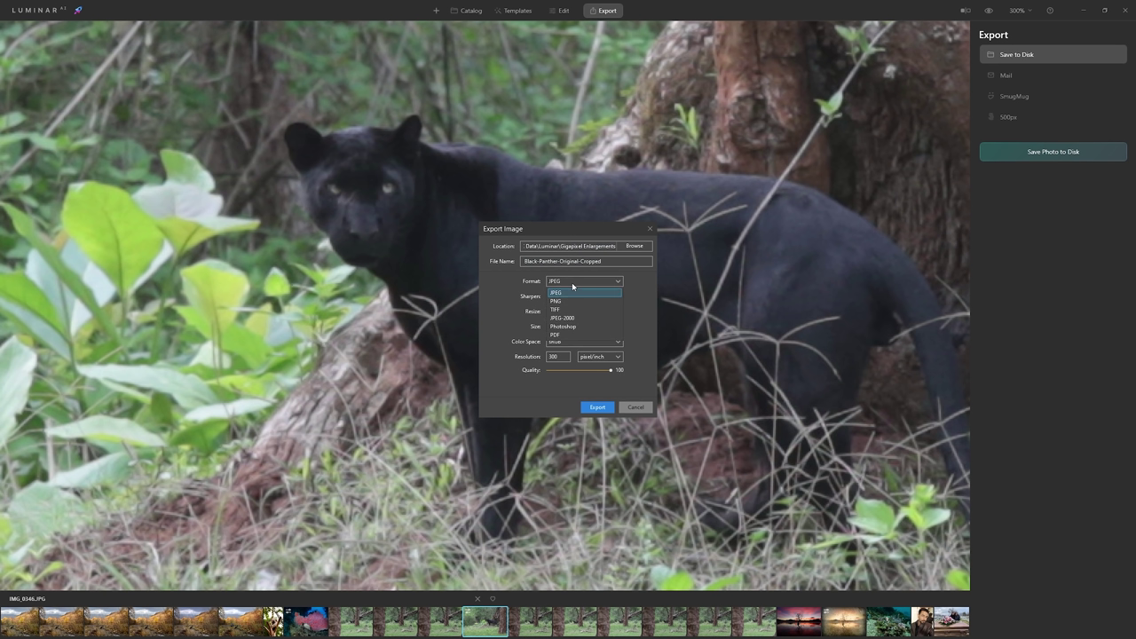
left_click(606, 290)
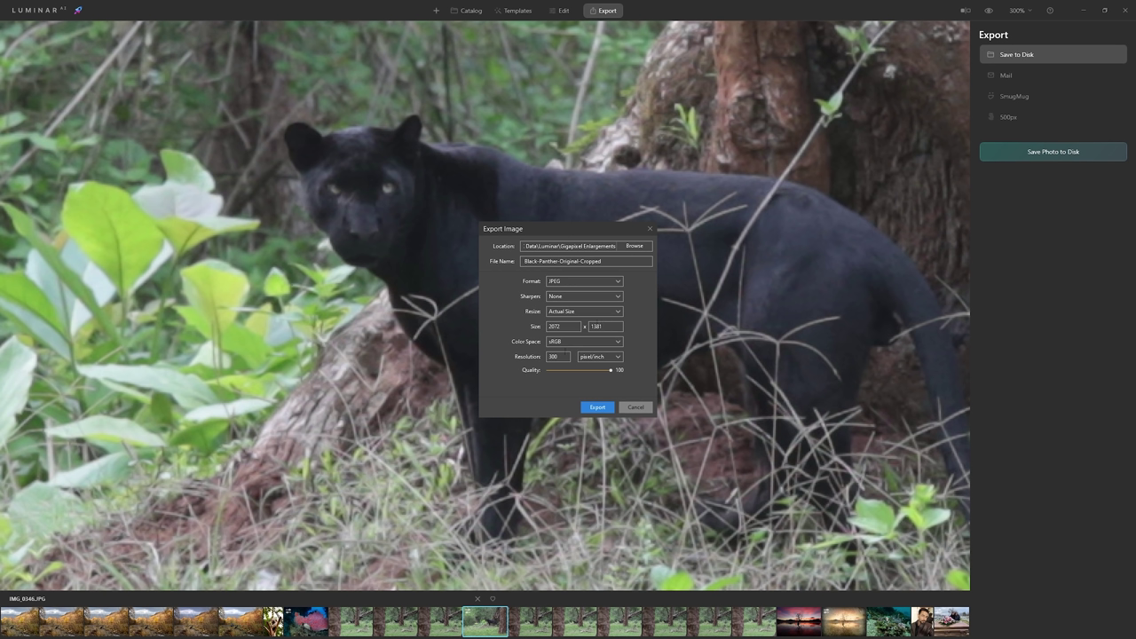
left_click(595, 407)
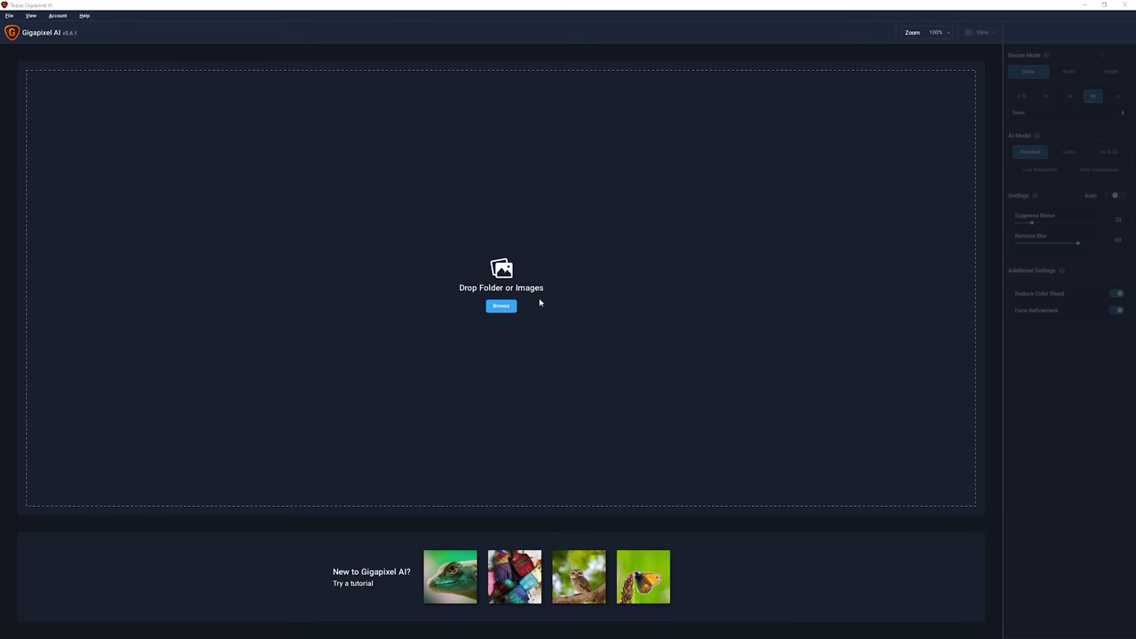
Switch to Topaz Gigapixel AI, load Black-Panther-Original-Cropped.jpg and compare the model previews on the panther's face
left_click(499, 307)
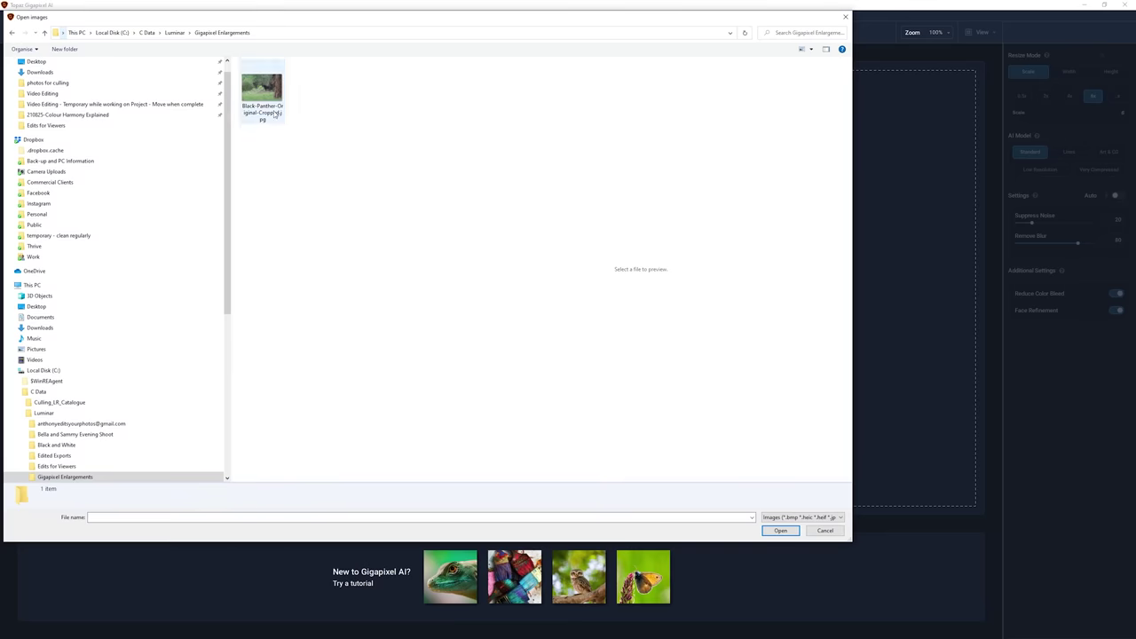
double_click(256, 97)
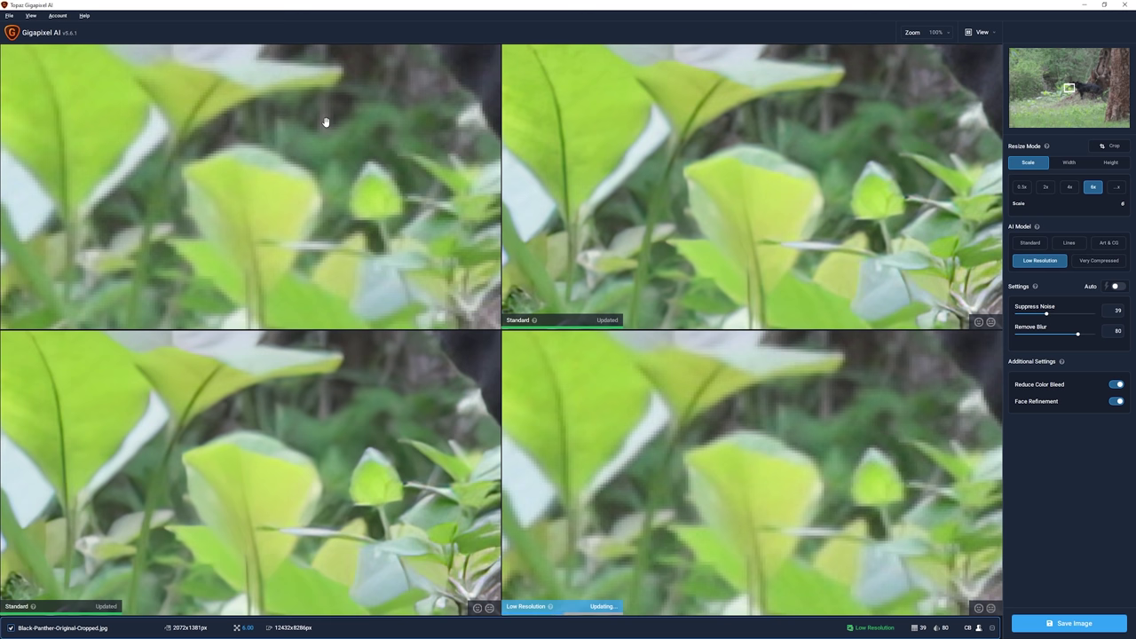
left_click(511, 127)
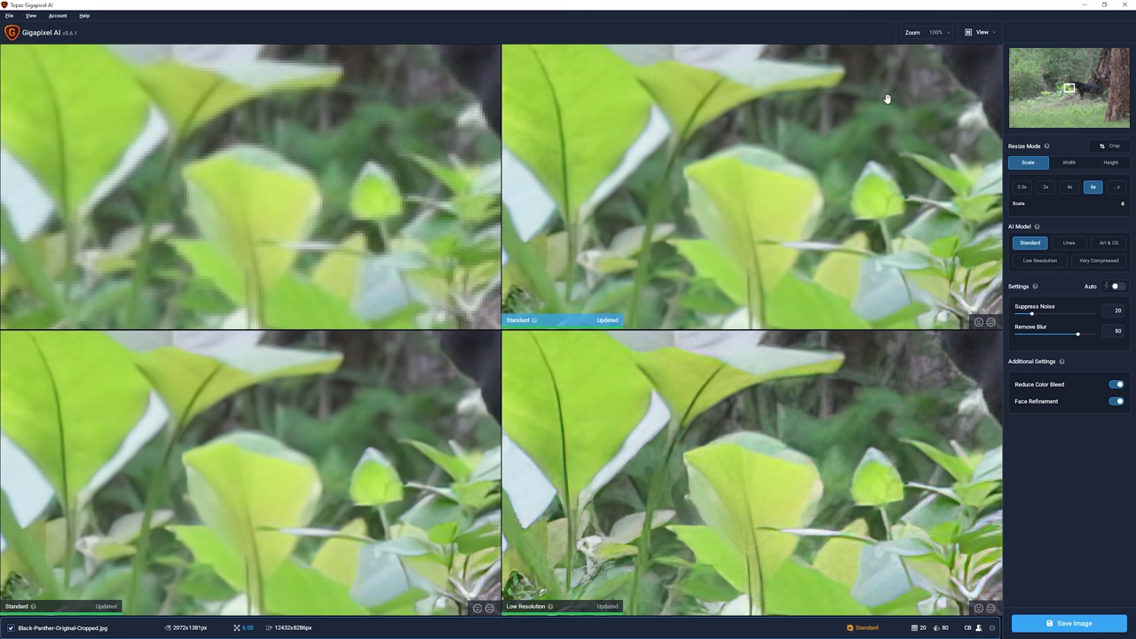
left_click_drag(1070, 87, 1074, 84)
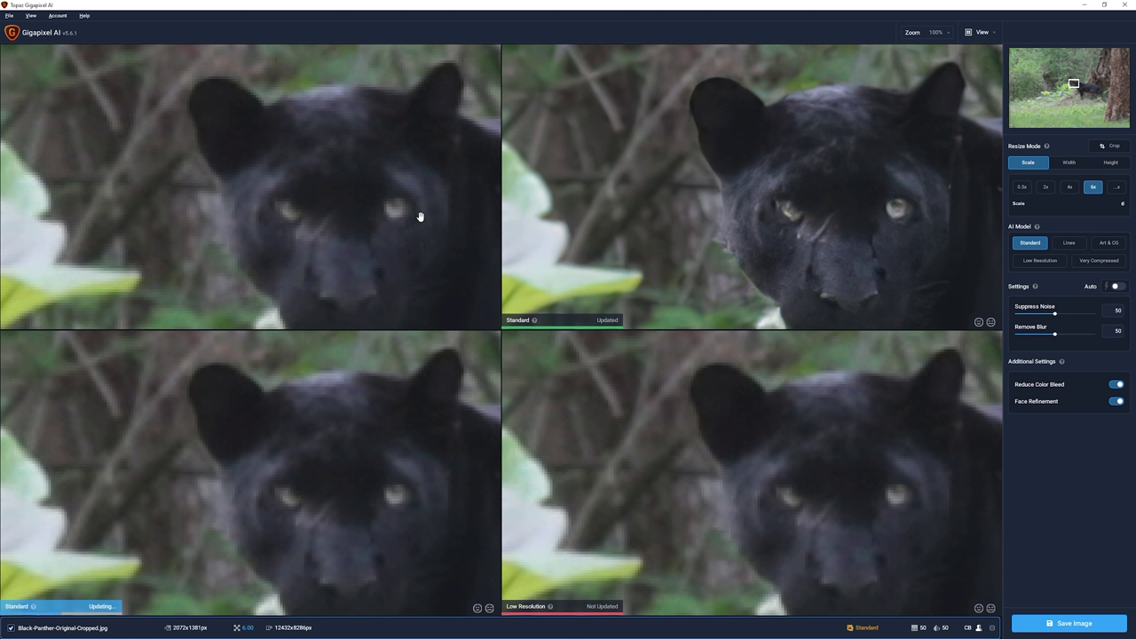
left_click(907, 214)
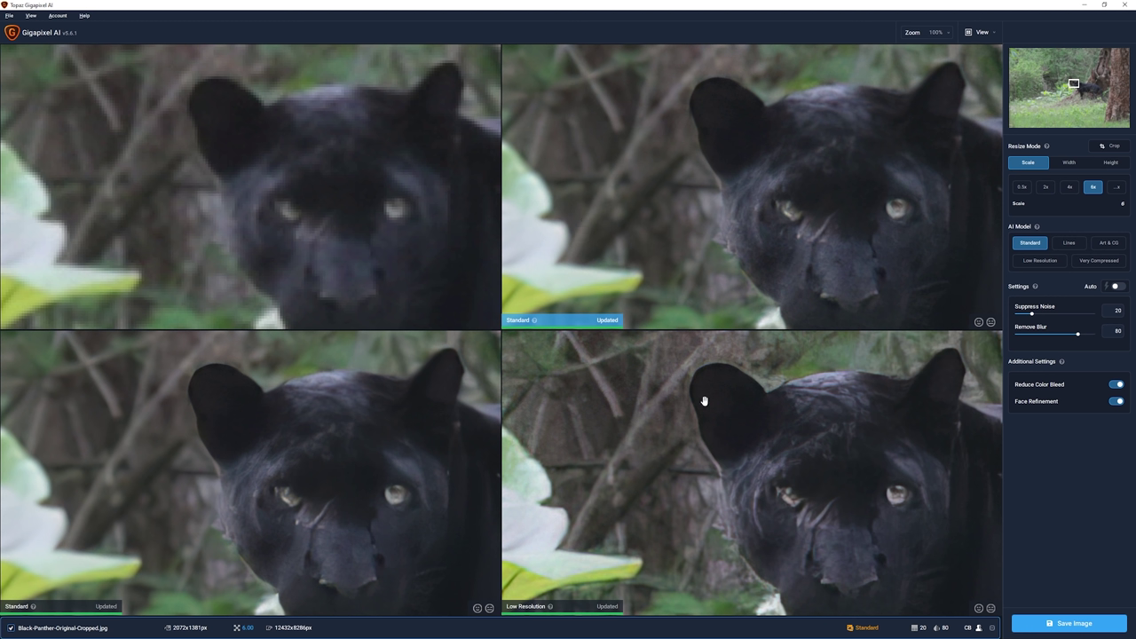
Compare the Standard and Low Resolution previews on the leaves and tree roots below the panther's head
left_click_drag(832, 482, 843, 229)
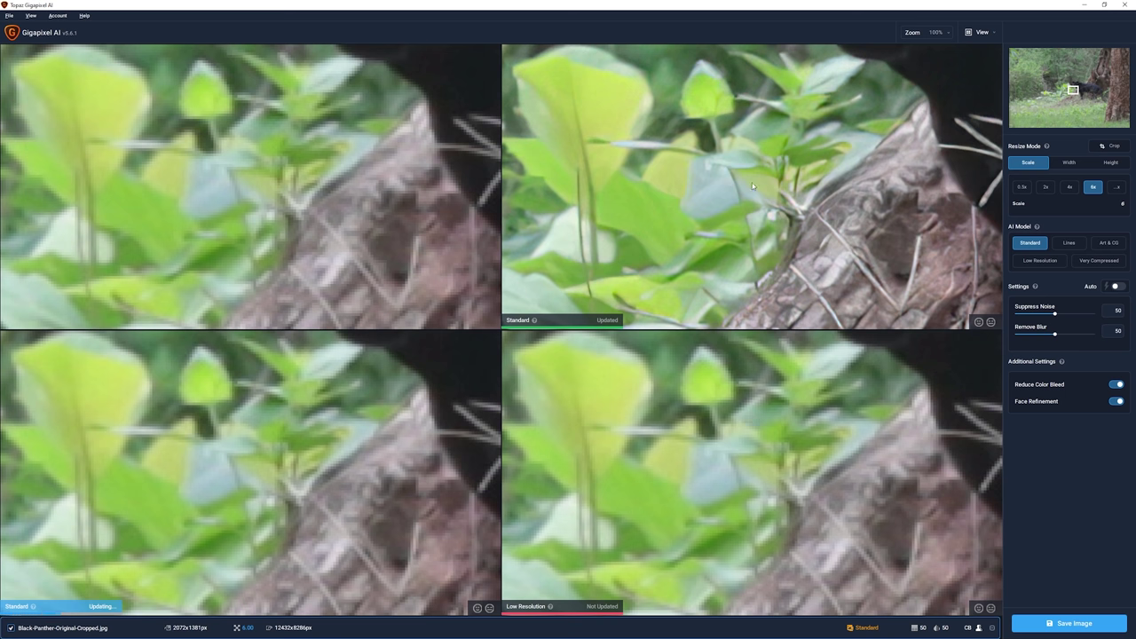
left_click(678, 476)
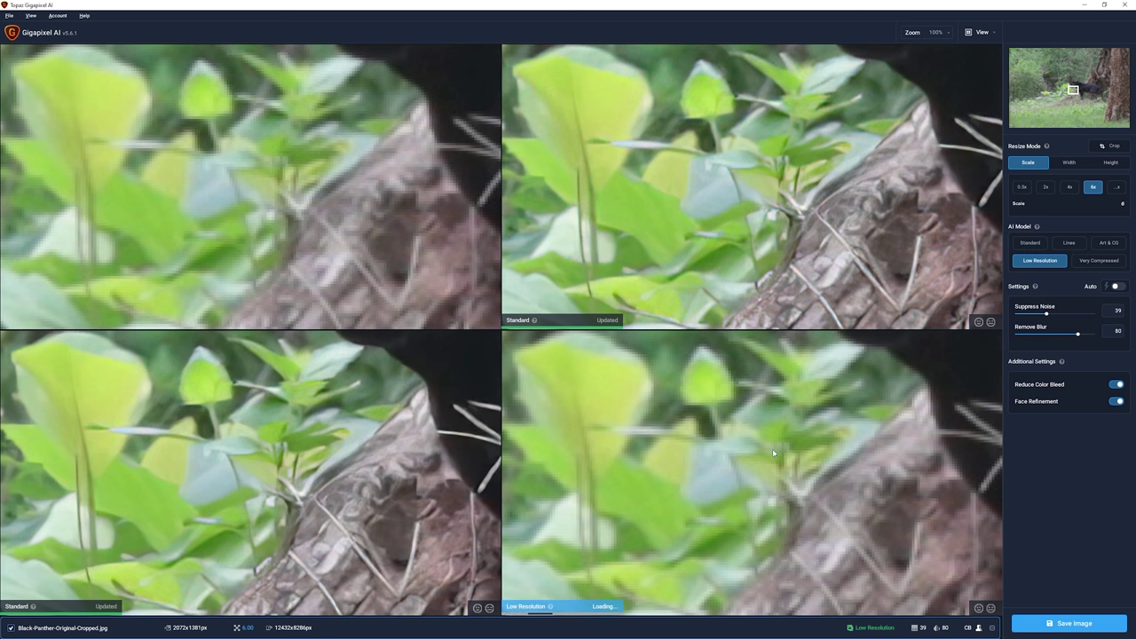
left_click(657, 277)
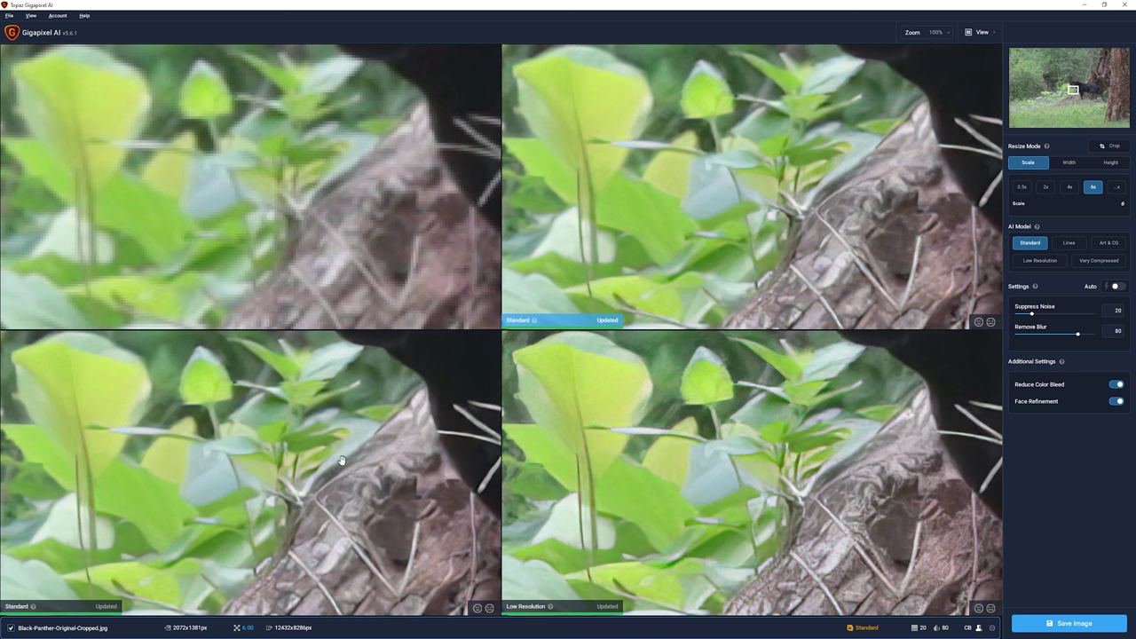
Set the second Standard preview to the Very Compressed AI model and examine it on the panther's face
left_click(280, 439)
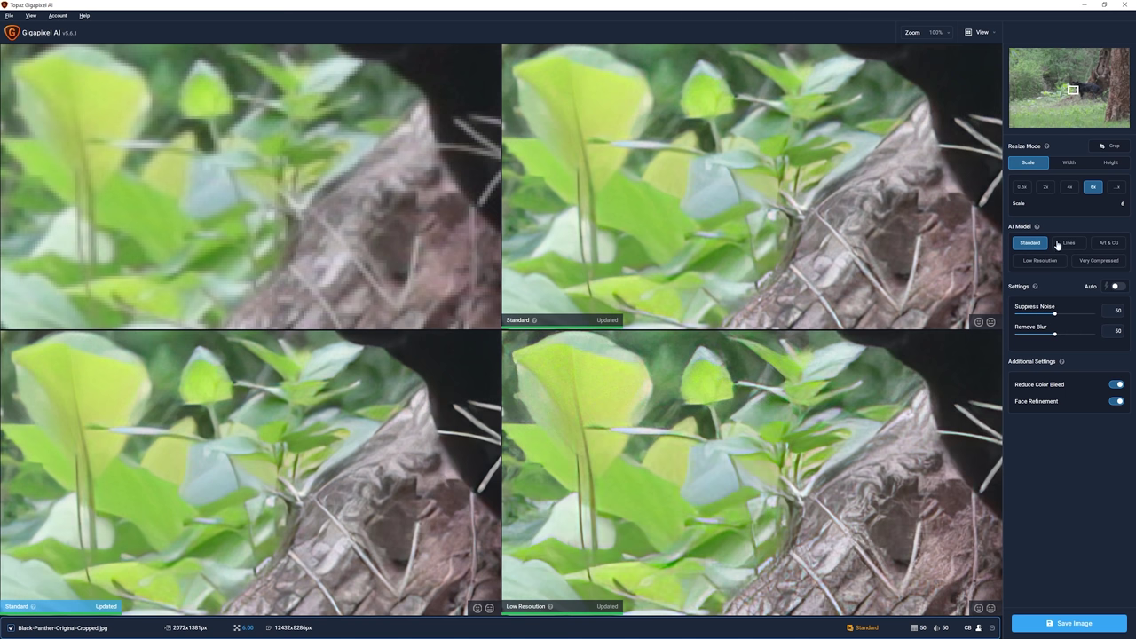
left_click(1098, 262)
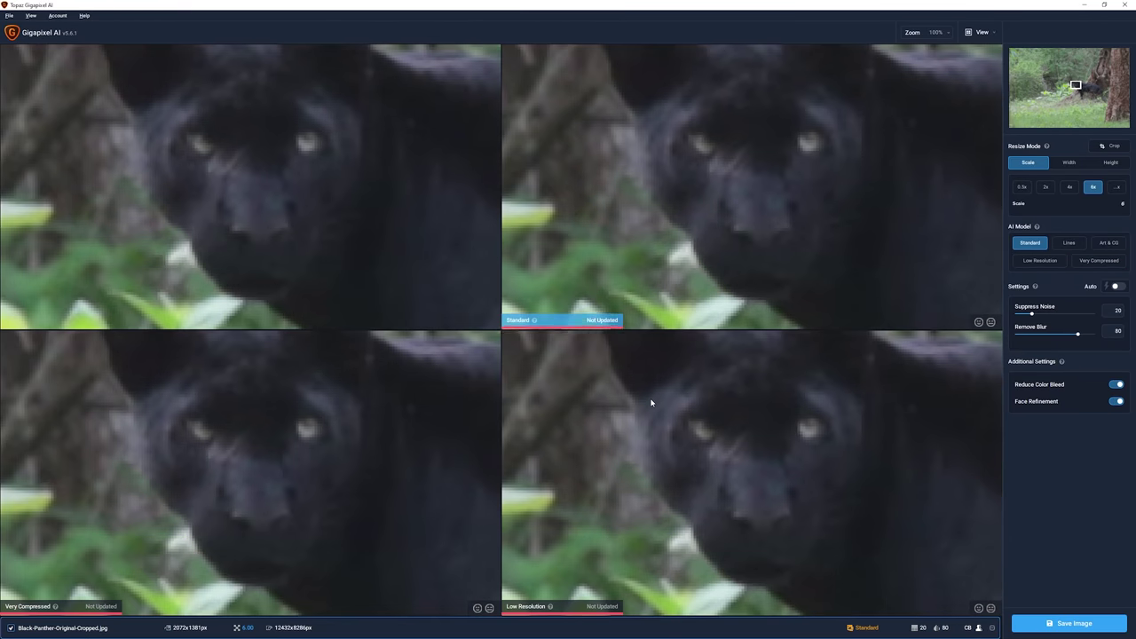
left_click(1099, 260)
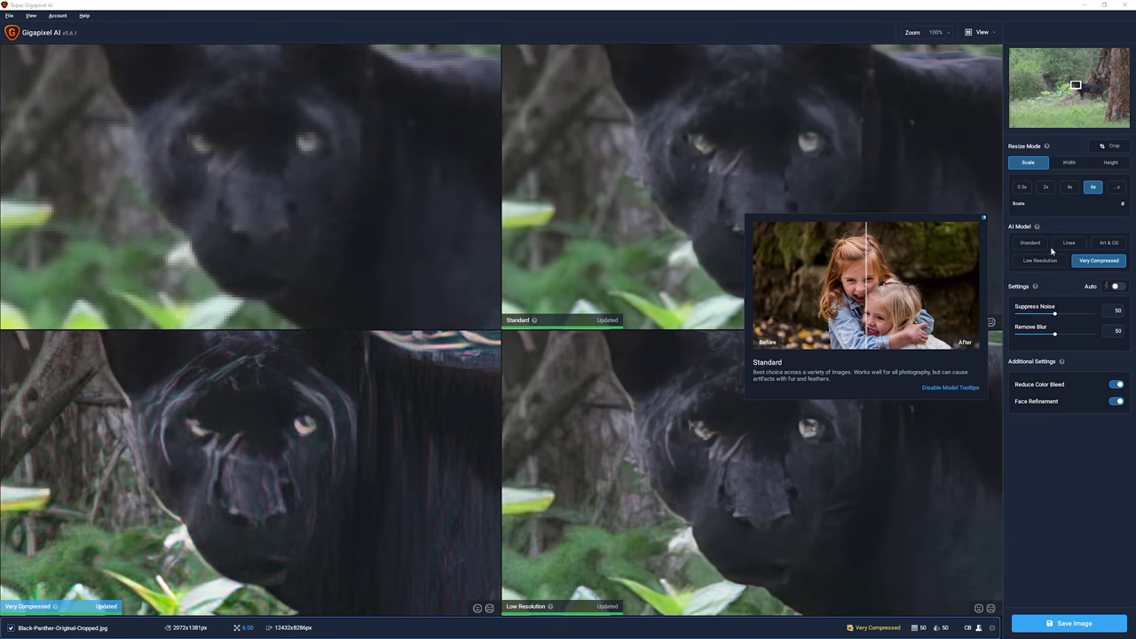
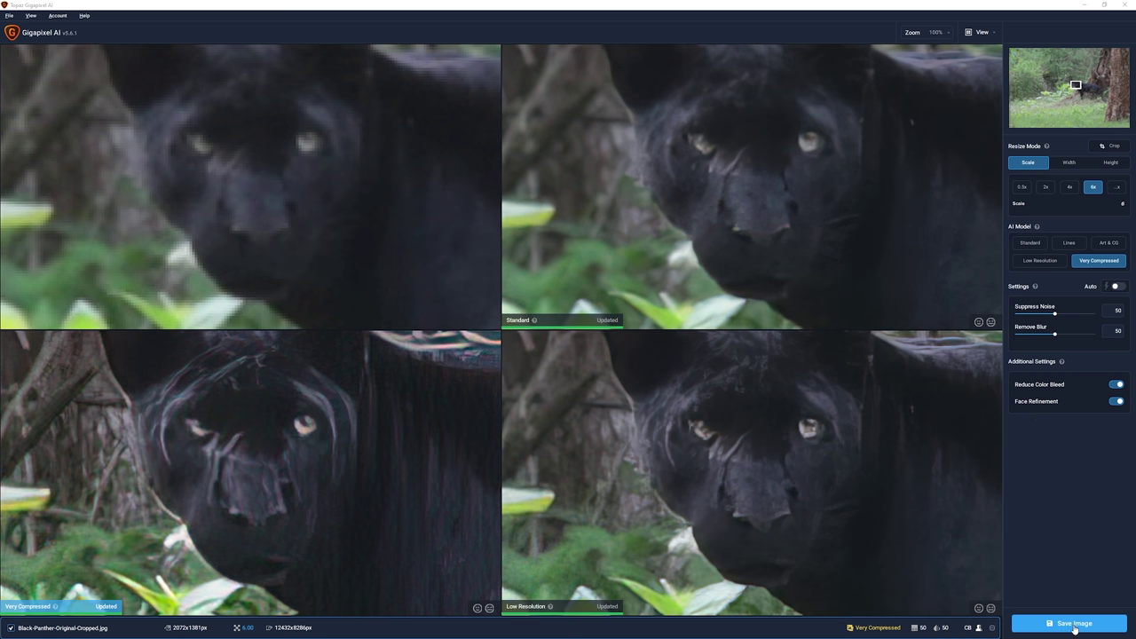
Select the Standard model's preview as the version to enlarge
left_click(888, 256)
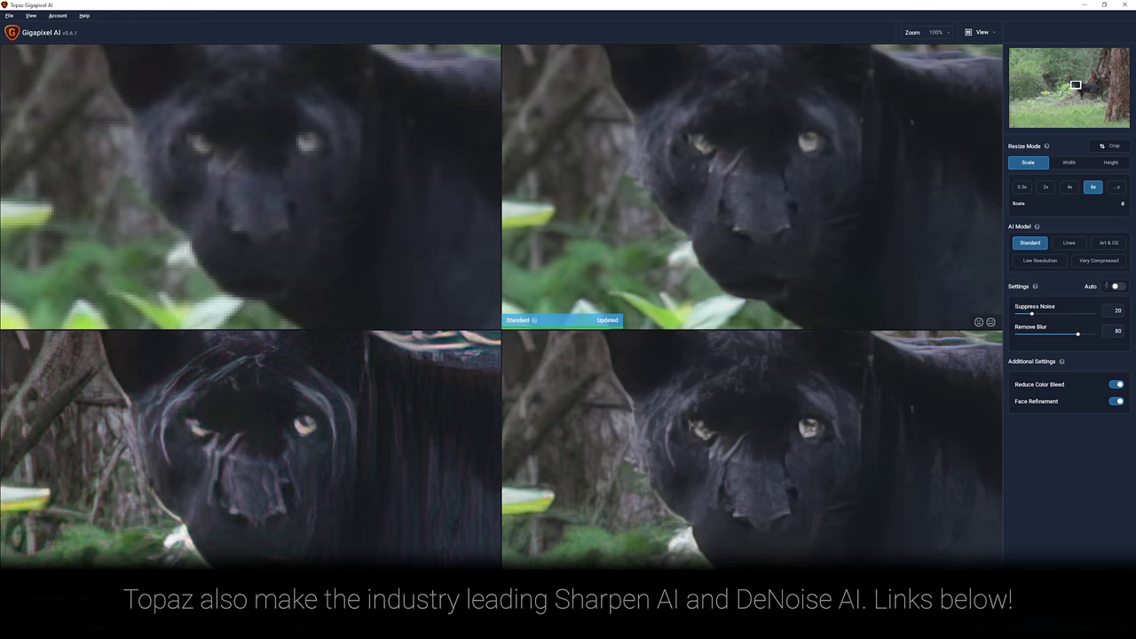
key("ctrl+s")
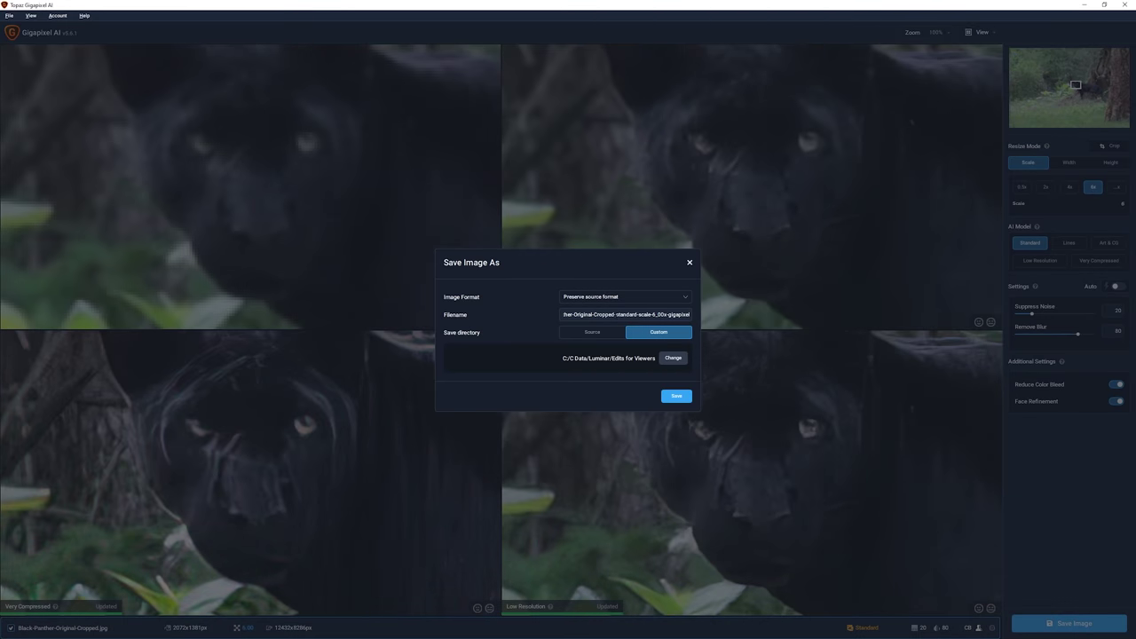
left_click_drag(616, 314, 672, 314)
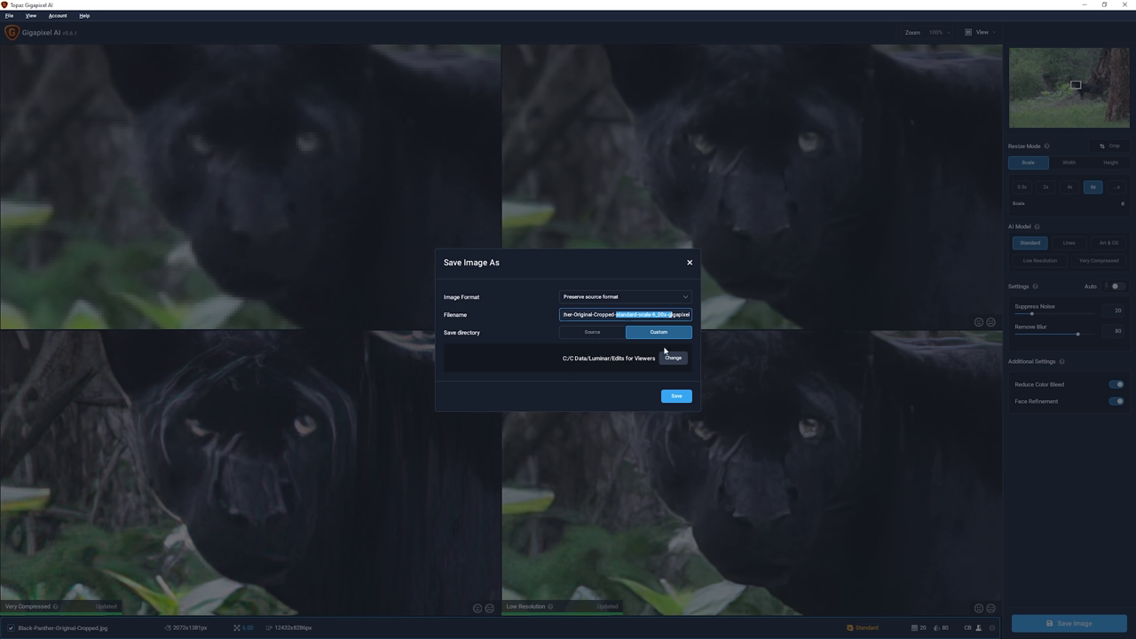
key("Escape")
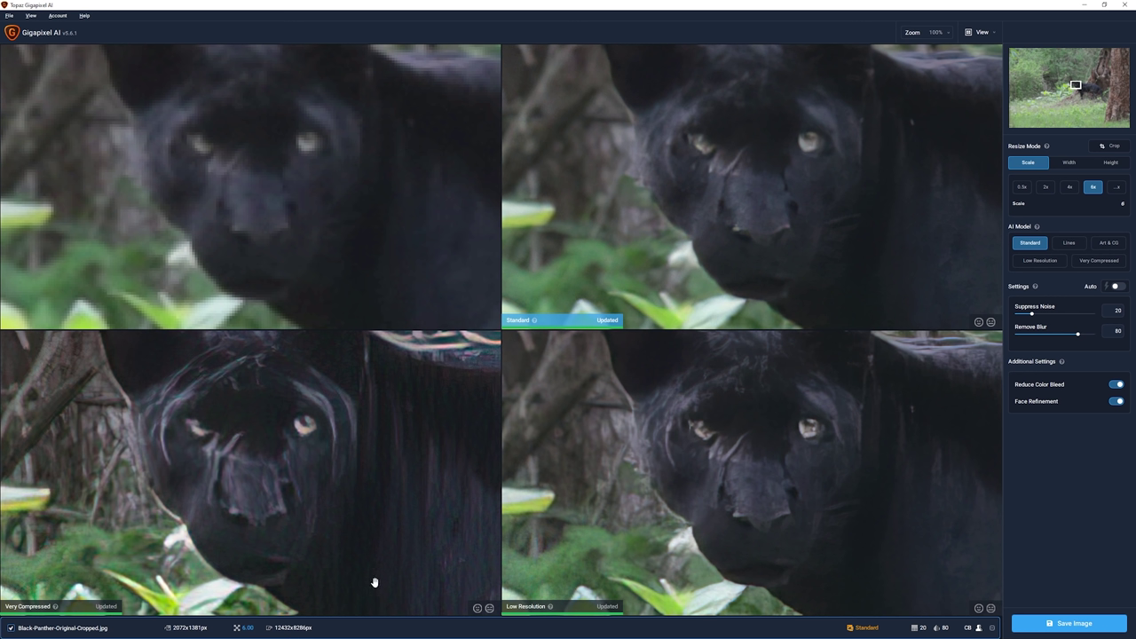
Resize the photo by width to a maximum of 5472 px and save it in the source format to the Edits for Viewers folder
left_click(1069, 187)
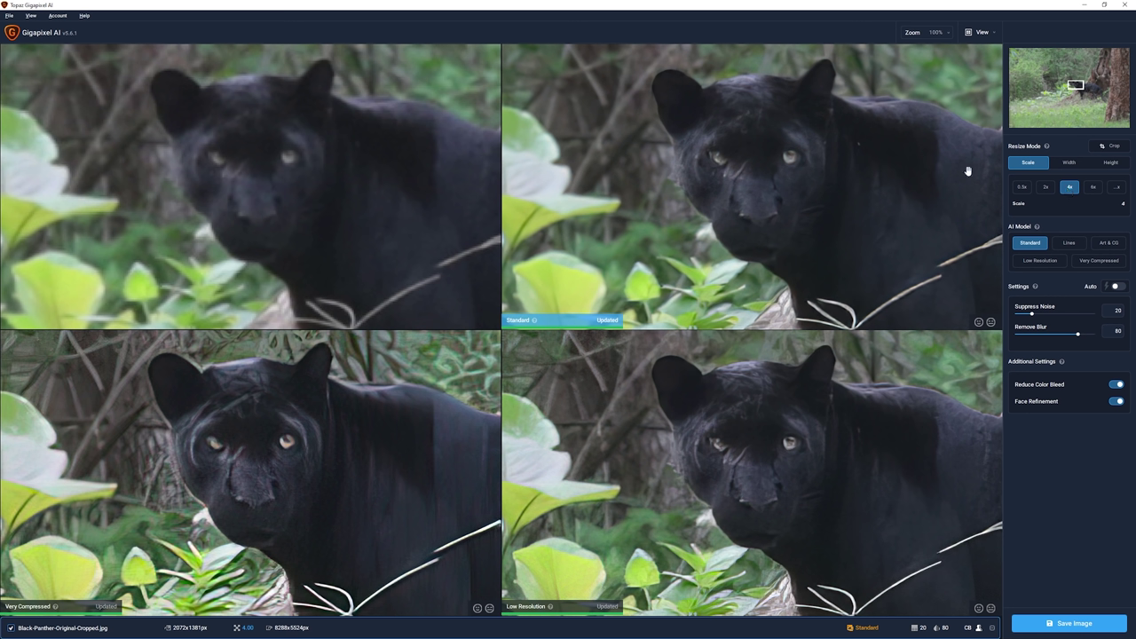
left_click(1072, 170)
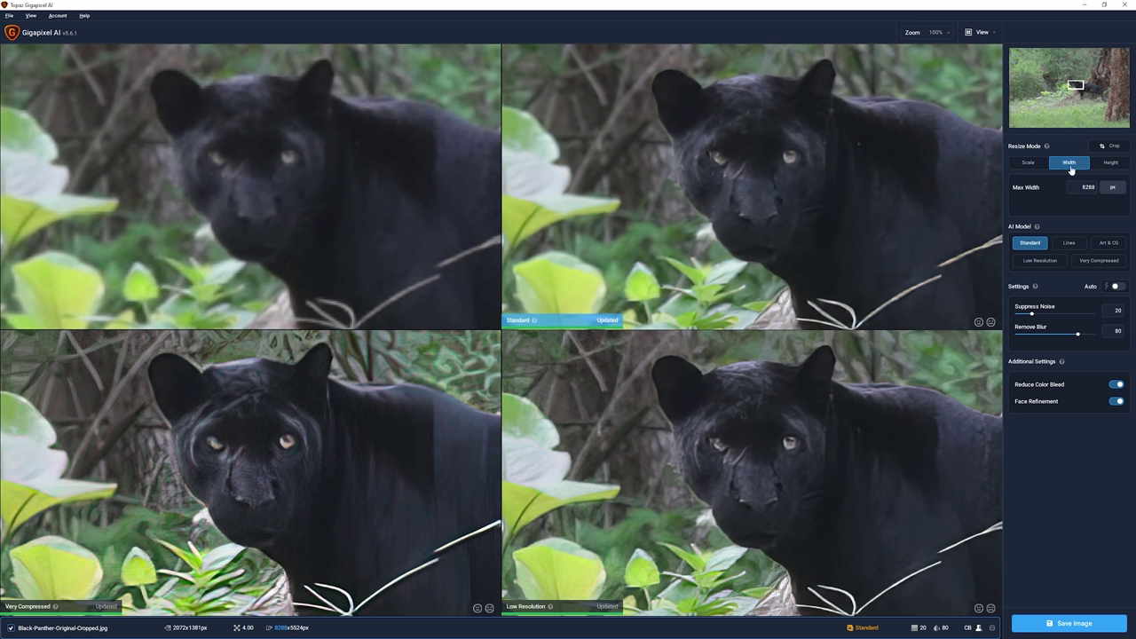
left_click(1089, 187)
type("5472")
key("Return")
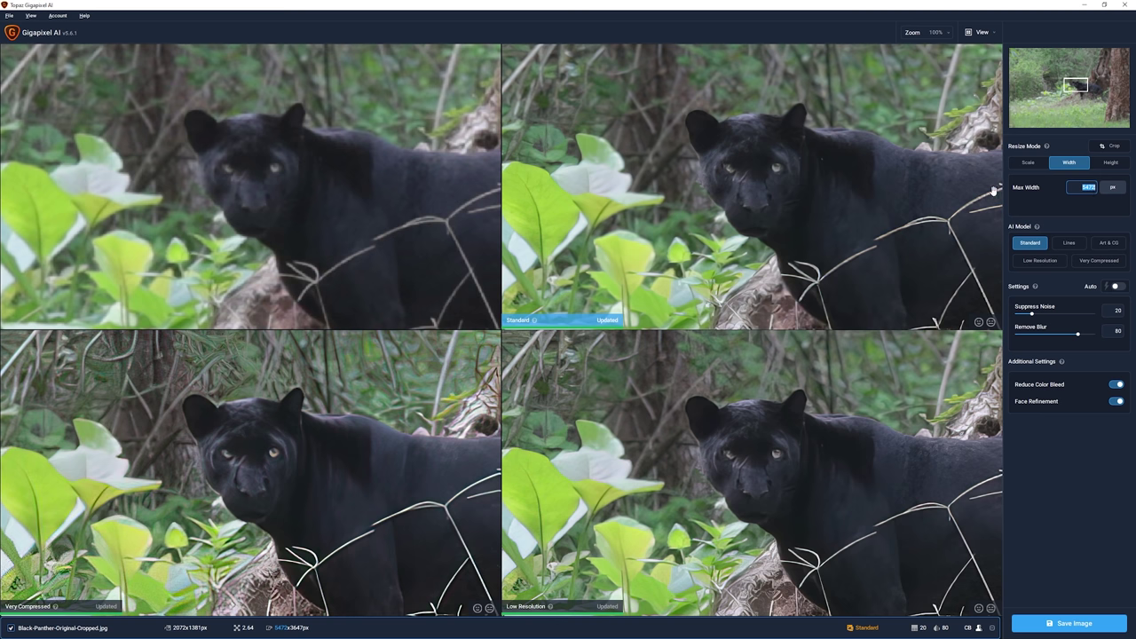
left_click(1074, 624)
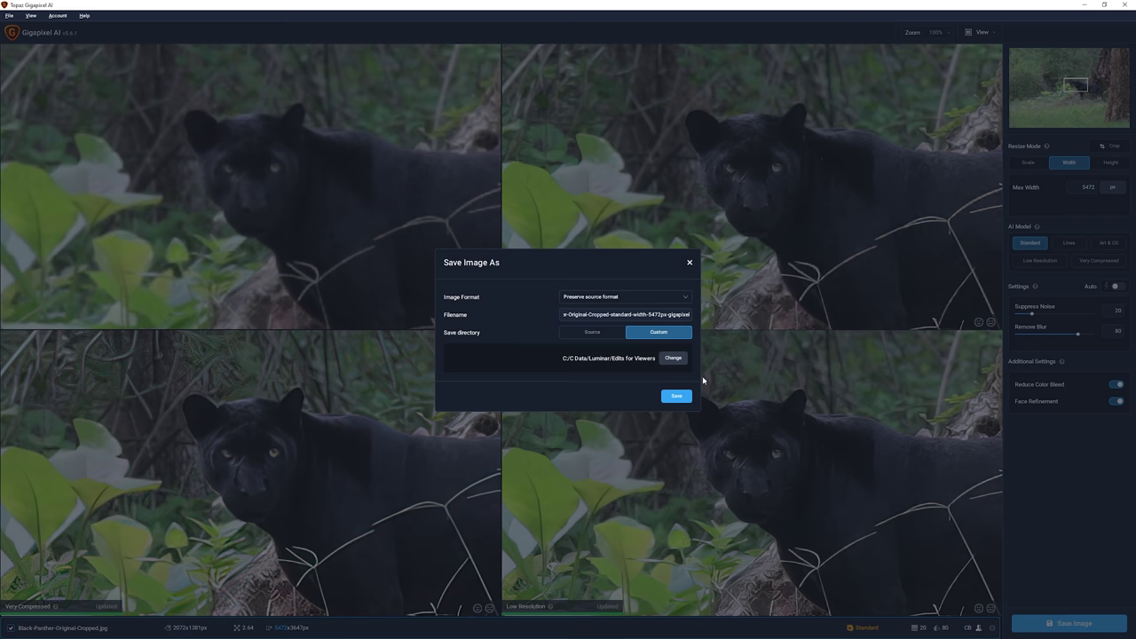
left_click(676, 397)
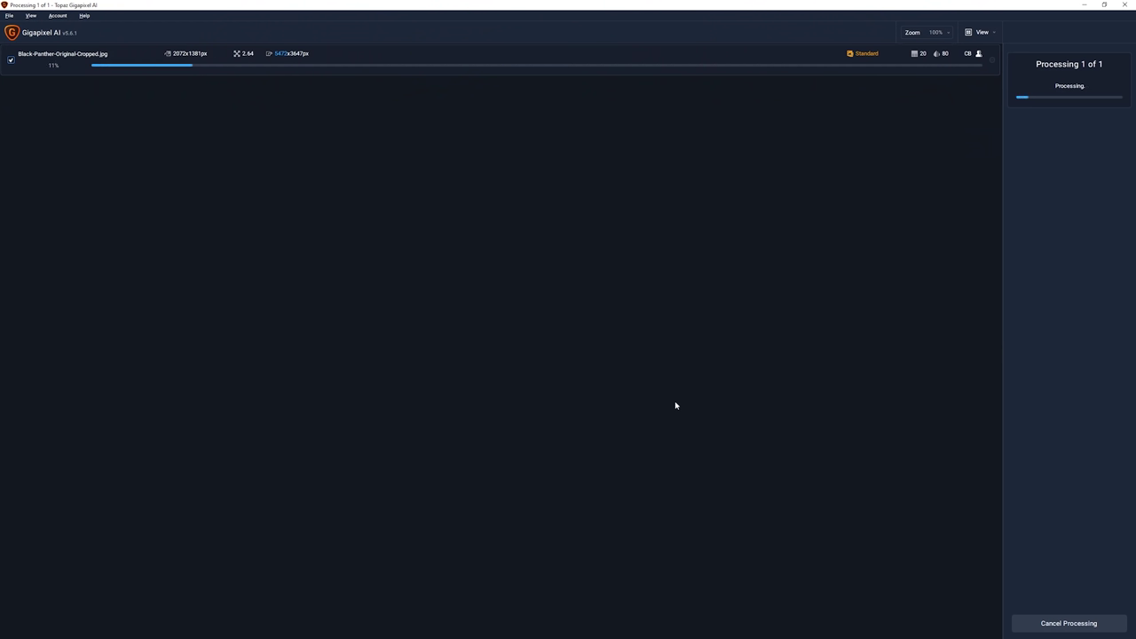
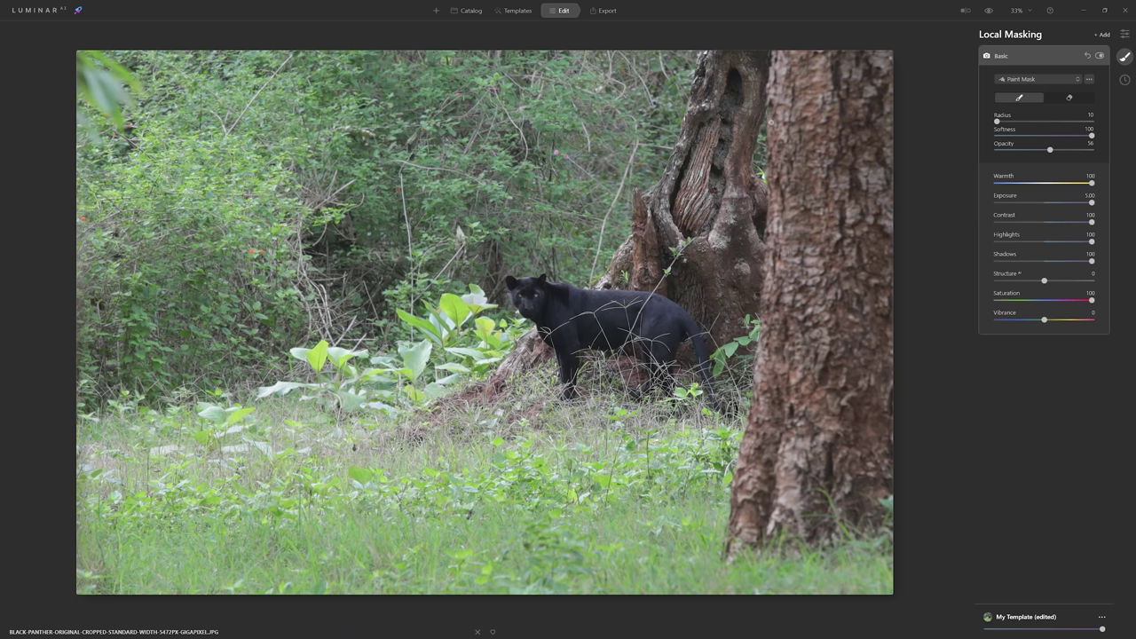
Switch to Luminar AI, sketch composition lines over the panther, foreground grass and background foliage with a local paint mask, and clear them
mouse_move(683, 93)
left_mouse_down()
mouse_move(559, 188)
mouse_move(413, 270)
mouse_move(158, 387)
mouse_move(552, 396)
mouse_move(699, 71)
left_mouse_up()
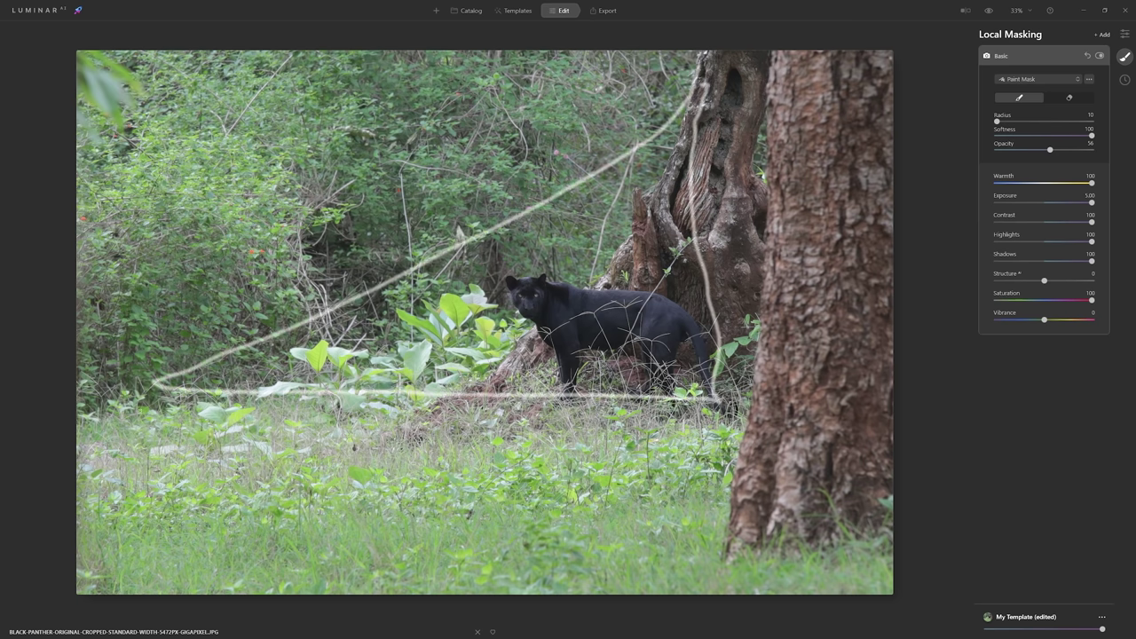
mouse_move(686, 281)
left_mouse_down()
mouse_move(528, 254)
mouse_move(532, 357)
mouse_move(723, 351)
mouse_move(671, 308)
left_mouse_up()
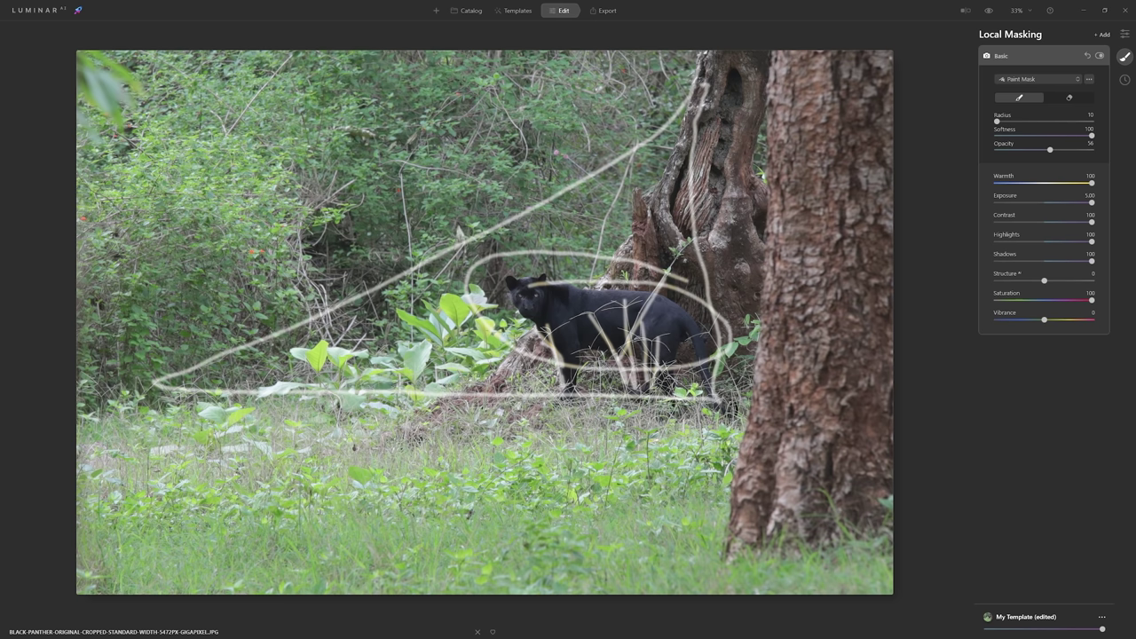
mouse_move(114, 566)
left_mouse_down()
mouse_move(306, 546)
mouse_move(953, 558)
left_mouse_up()
mouse_move(506, 563)
left_mouse_down()
mouse_move(536, 481)
mouse_move(550, 502)
left_mouse_up()
left_click_drag(621, 449, 637, 515)
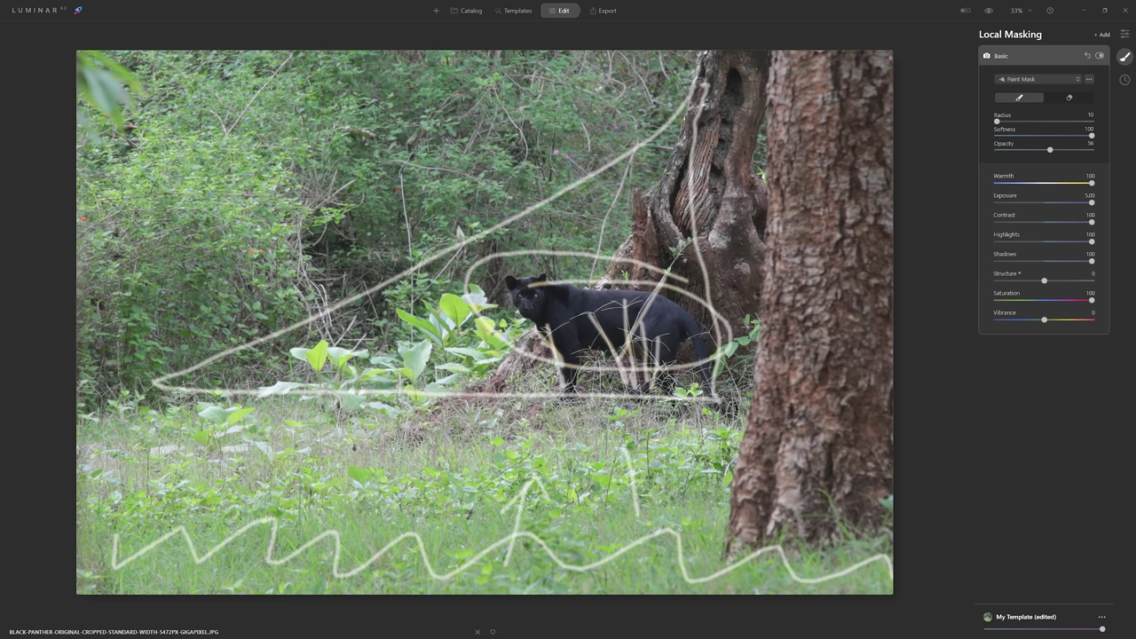
left_click_drag(254, 60, 78, 232)
left_click_drag(169, 73, 78, 170)
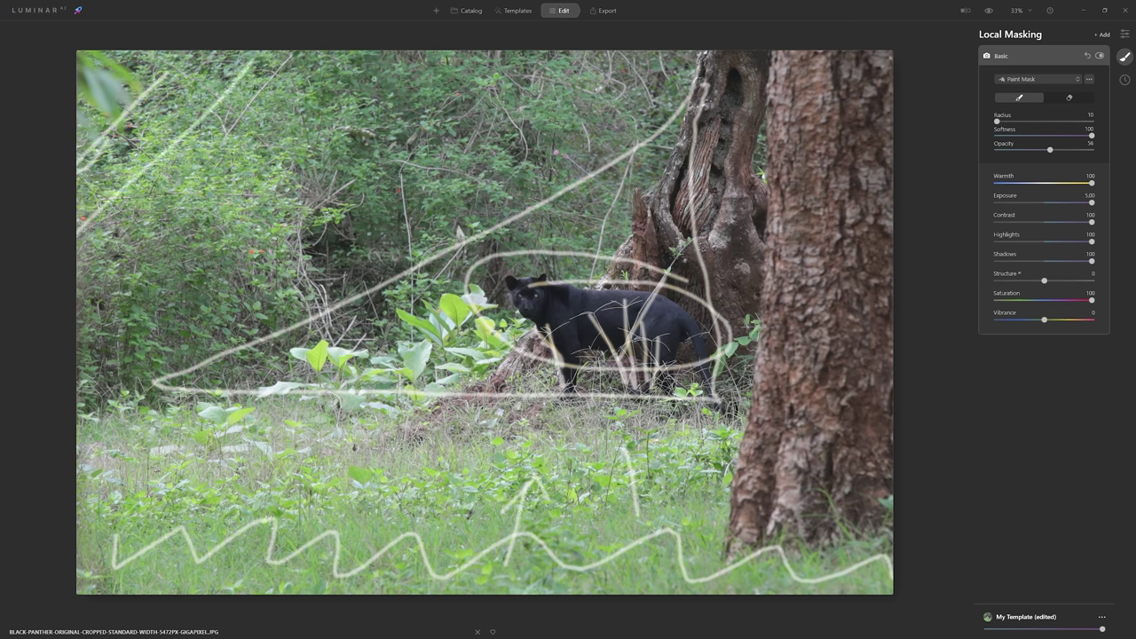
left_click_drag(375, 78, 126, 308)
left_click_drag(502, 94, 247, 304)
mouse_move(413, 120)
left_mouse_down()
mouse_move(142, 177)
mouse_move(337, 204)
mouse_move(351, 164)
mouse_move(585, 311)
mouse_move(534, 290)
left_mouse_up()
left_click_drag(557, 135, 577, 236)
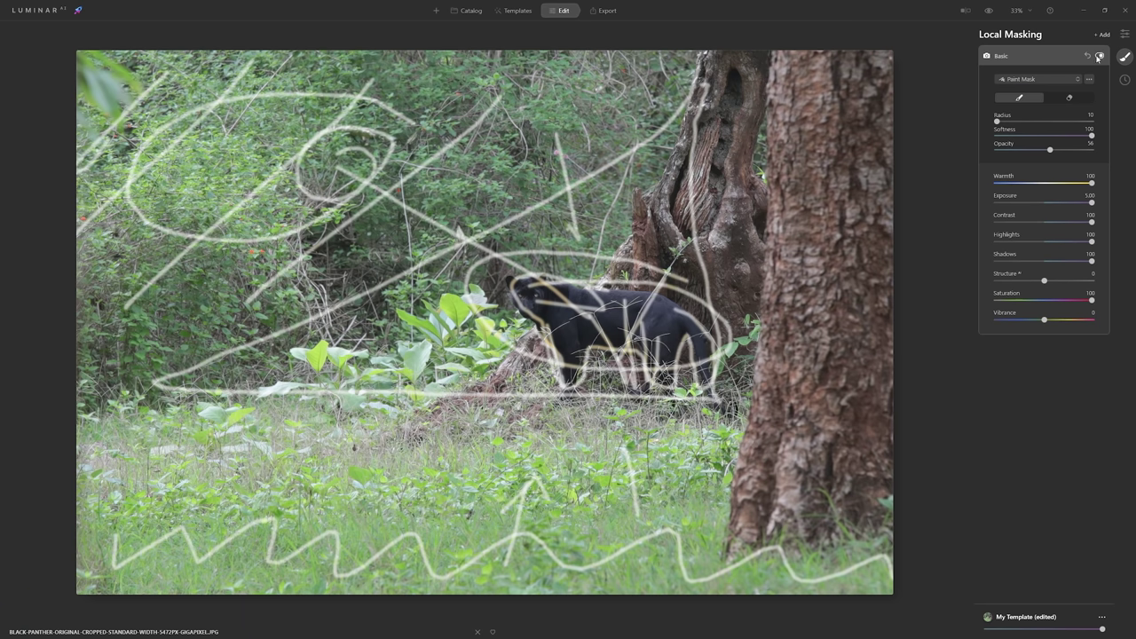
left_click(1099, 56)
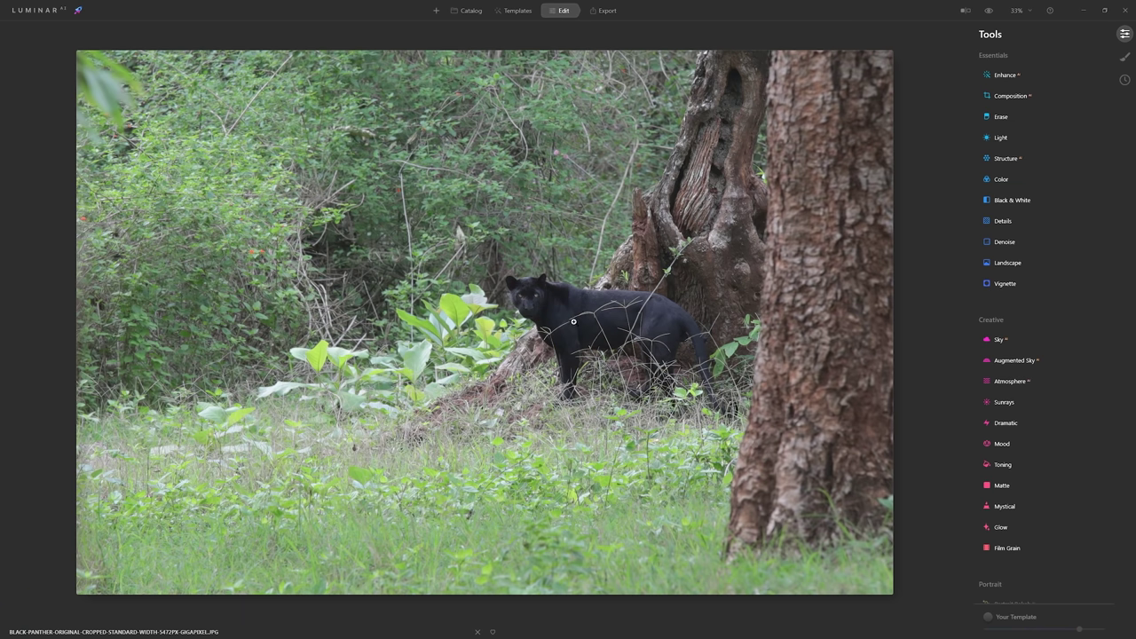
Clone dark fur over the long grass stems crossing the panther's shoulder and middle flank, using a brush radius of 46
scroll(1098, 376, "down", 10)
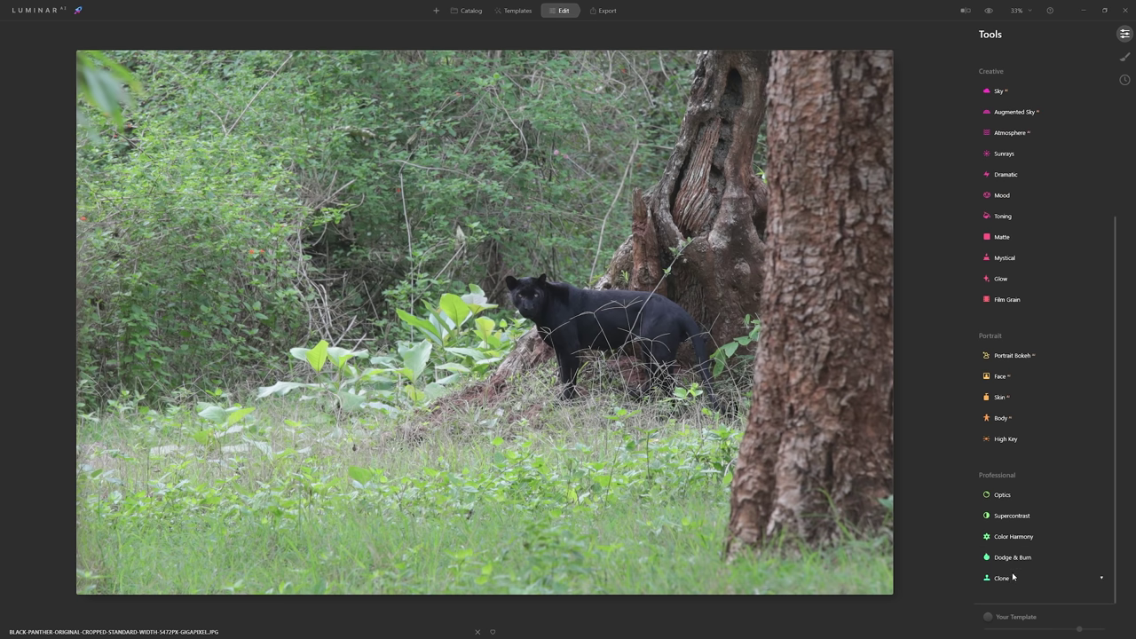
left_click(1003, 578)
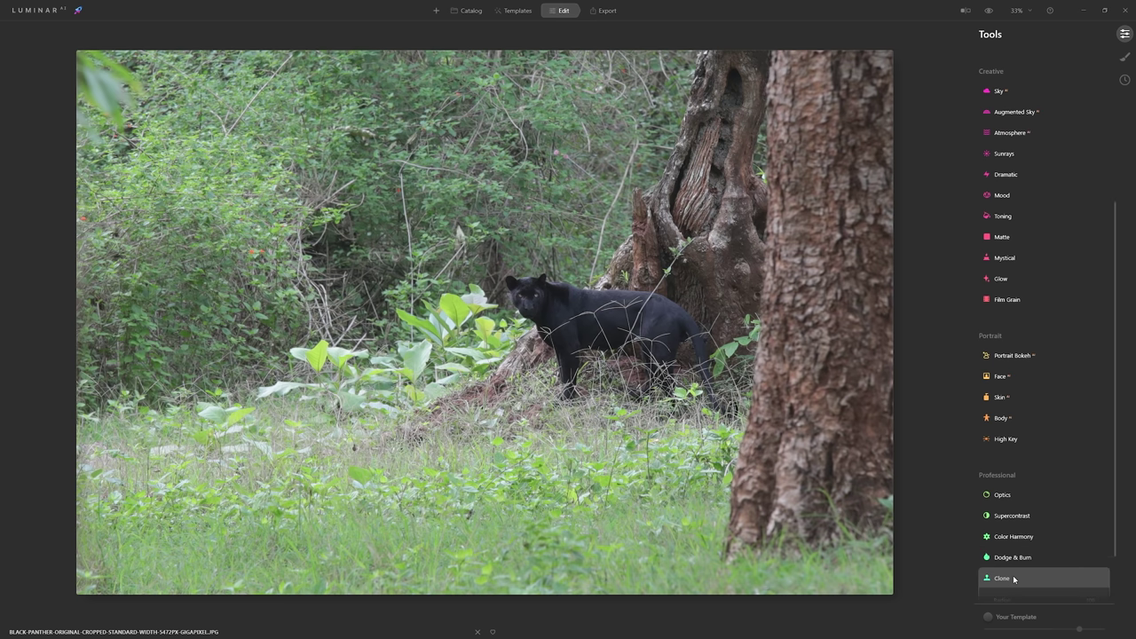
left_click(1019, 11)
left_click(1042, 90)
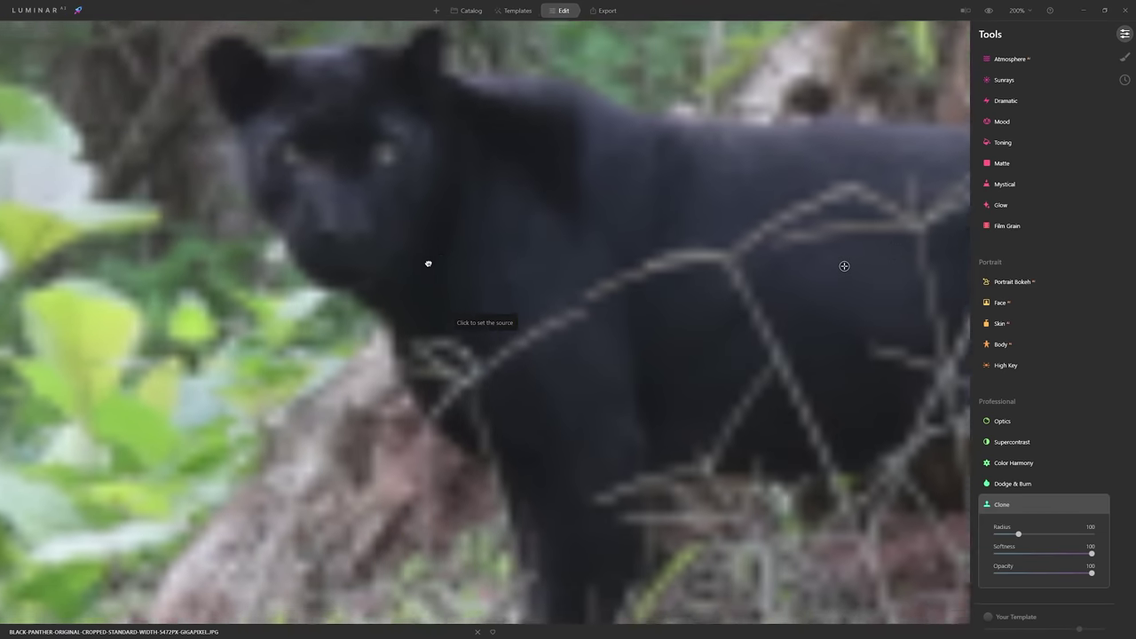
left_click_drag(428, 263, 320, 270)
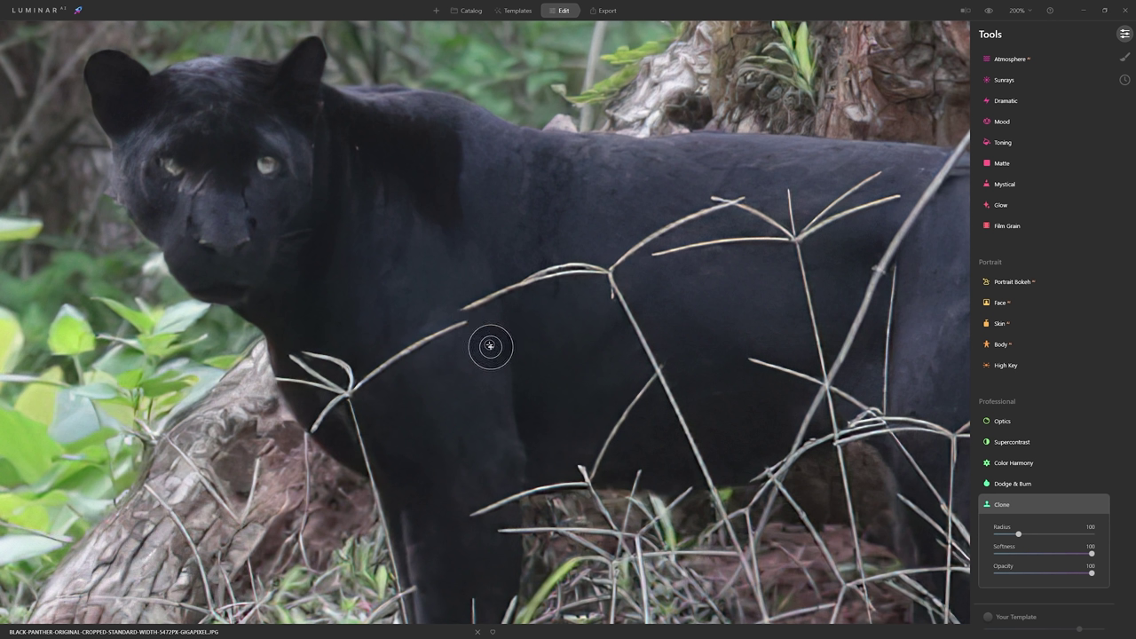
key("bracketleft")
key("bracketleft")
key("bracketleft")
key("bracketleft")
key("bracketleft")
key("bracketleft")
key("bracketleft")
key("bracketleft")
key("bracketright")
key("bracketright")
mouse_move(489, 345)
left_mouse_down()
mouse_move(415, 342)
mouse_move(353, 389)
left_mouse_up()
key("bracketright")
key("bracketright")
mouse_move(498, 297)
left_mouse_down()
mouse_move(459, 314)
mouse_move(529, 273)
mouse_move(512, 284)
mouse_move(560, 294)
mouse_move(537, 274)
mouse_move(636, 276)
mouse_move(609, 294)
mouse_move(671, 400)
mouse_move(660, 363)
mouse_move(669, 281)
mouse_move(683, 318)
left_mouse_up()
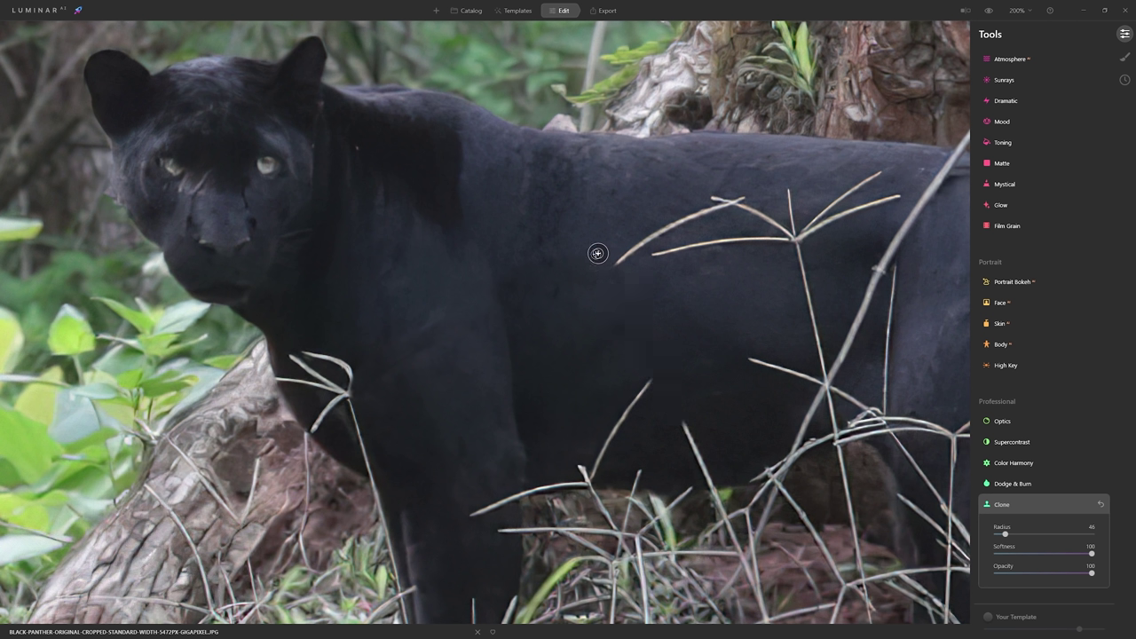
Clone fur over the two forward-pointing grass blades on the panther's upper flank
left_click(599, 254)
mouse_move(618, 268)
left_mouse_down()
mouse_move(664, 220)
mouse_move(729, 208)
left_mouse_up()
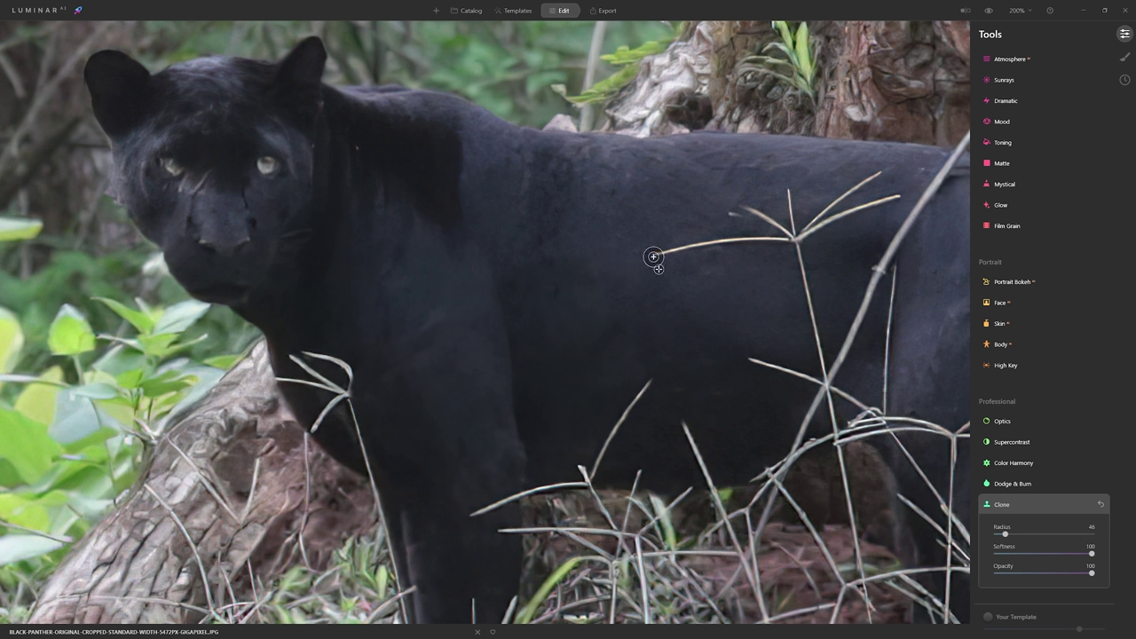
left_click(716, 303)
mouse_move(715, 293)
left_mouse_down()
mouse_move(659, 268)
mouse_move(680, 281)
mouse_move(657, 249)
mouse_move(702, 242)
mouse_move(745, 265)
left_mouse_up()
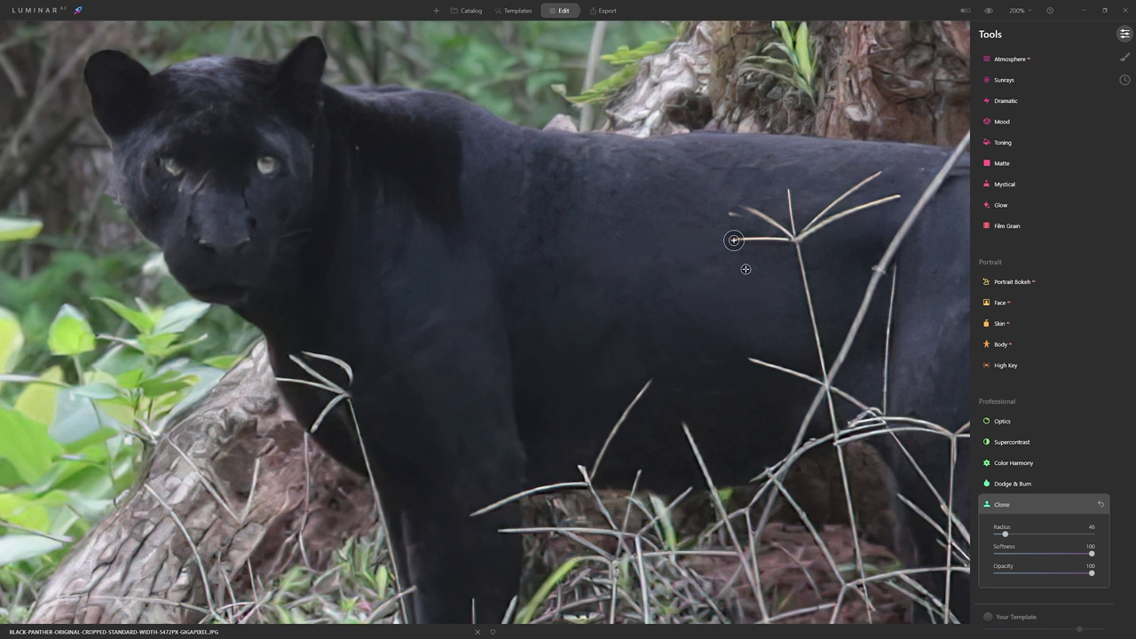
left_click(695, 207)
left_click_drag(769, 240, 739, 239)
left_click(703, 205)
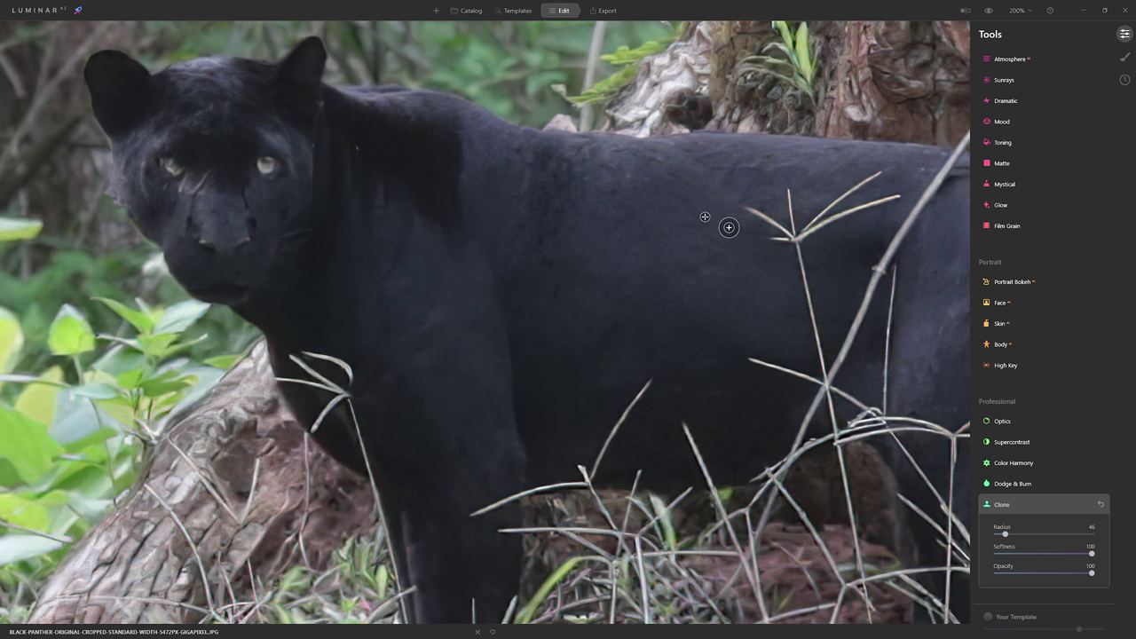
Clone out the grass stems on the panther's lower belly just behind the front leg
left_click(634, 377)
left_click(634, 376)
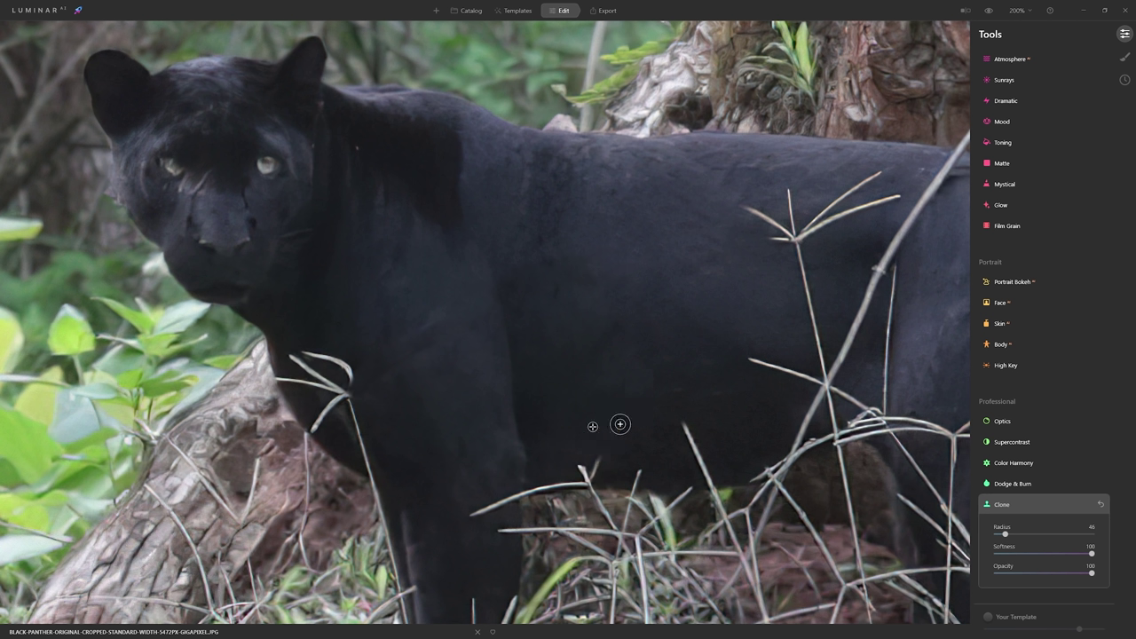
left_click(626, 469)
left_click(614, 489)
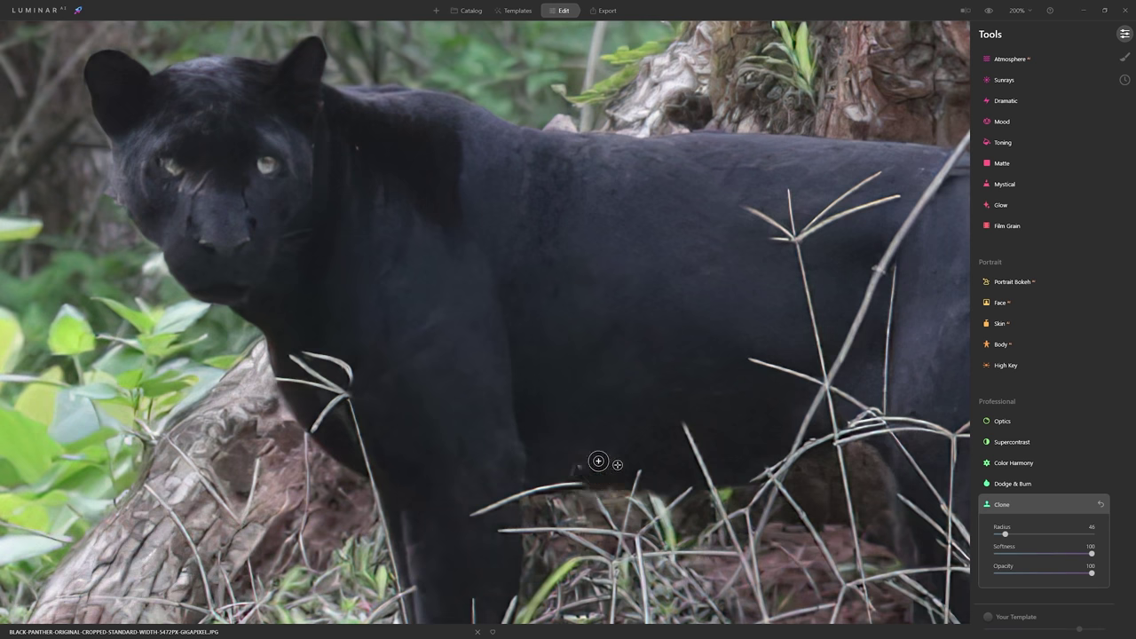
left_click(591, 462)
left_click(556, 461)
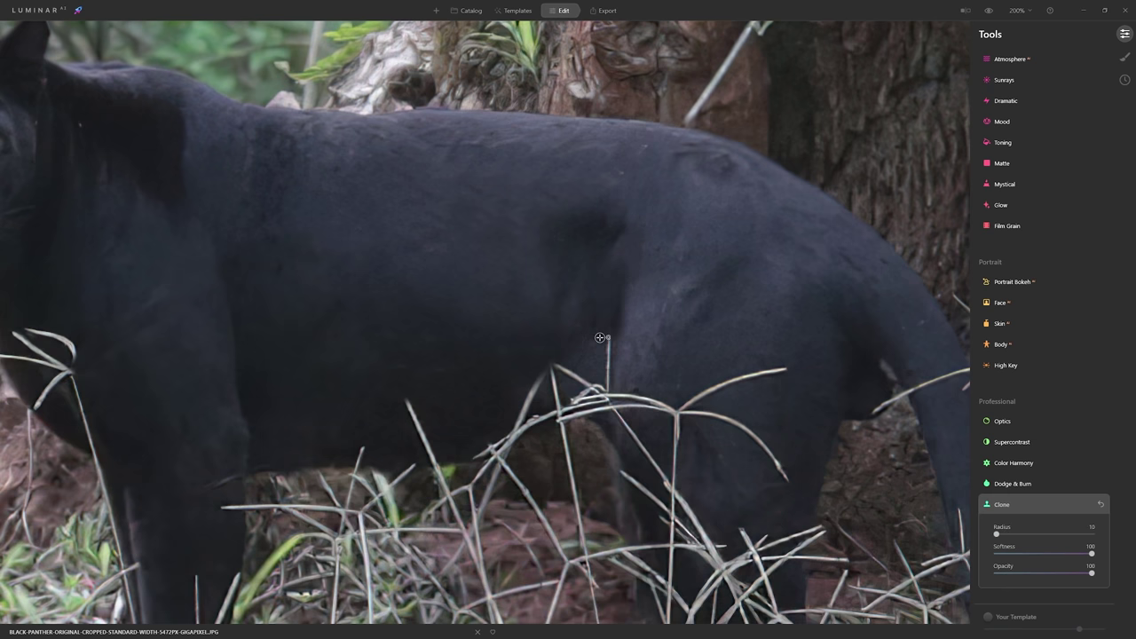
Clone fur over the grass stems crossing the panther's hind leg and rear belly, using a brush radius of 34
key("bracketright")
key("bracketright")
key("bracketright")
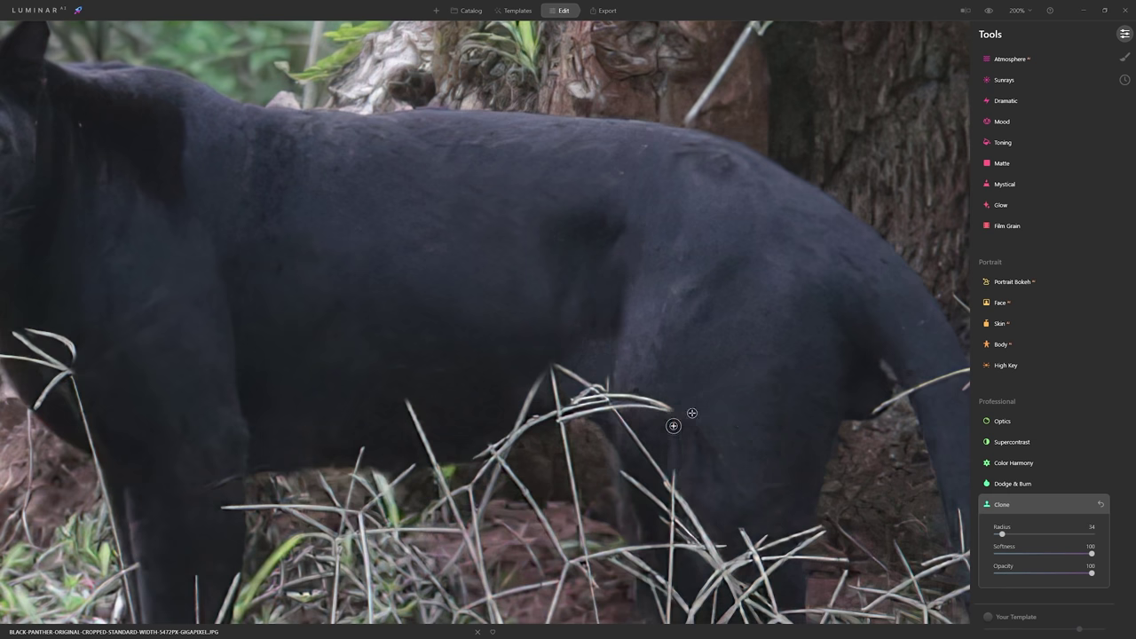
scroll(639, 399, "left", 3)
left_click(555, 385)
mouse_move(555, 385)
left_mouse_down()
mouse_move(680, 286)
mouse_move(759, 316)
mouse_move(760, 361)
mouse_move(780, 275)
mouse_move(723, 317)
mouse_move(665, 325)
left_mouse_up()
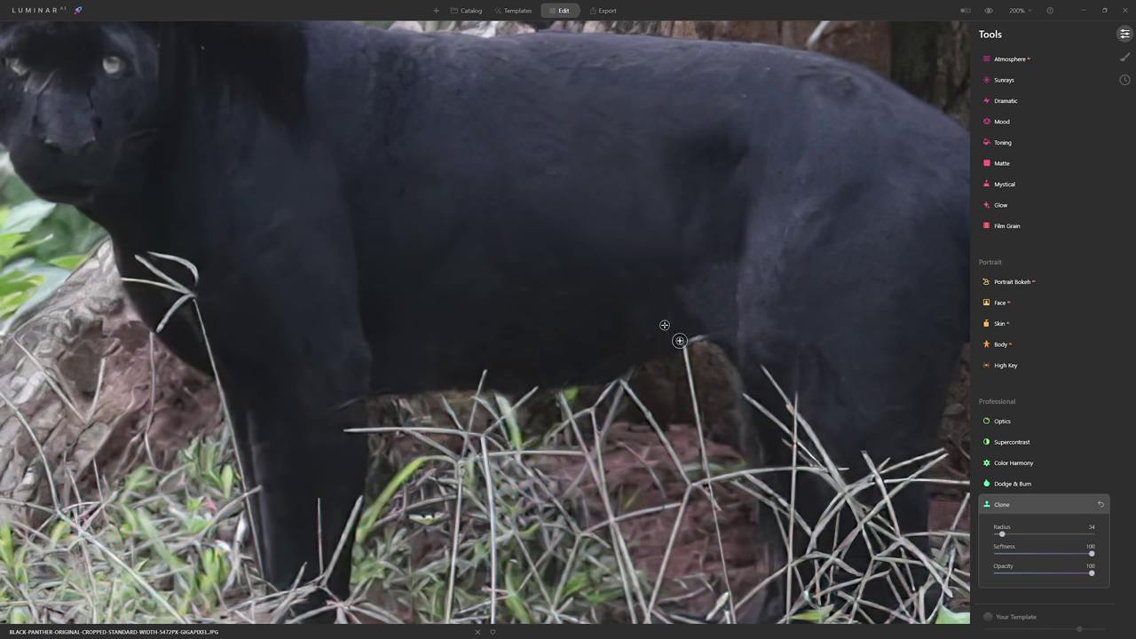
Clone away the grass tips along the panther's belly edge and the sprig over its chest, adjusting the brush size for the details
key("bracketleft")
key("bracketleft")
key("bracketleft")
key("bracketright")
key("bracketright")
key("bracketright")
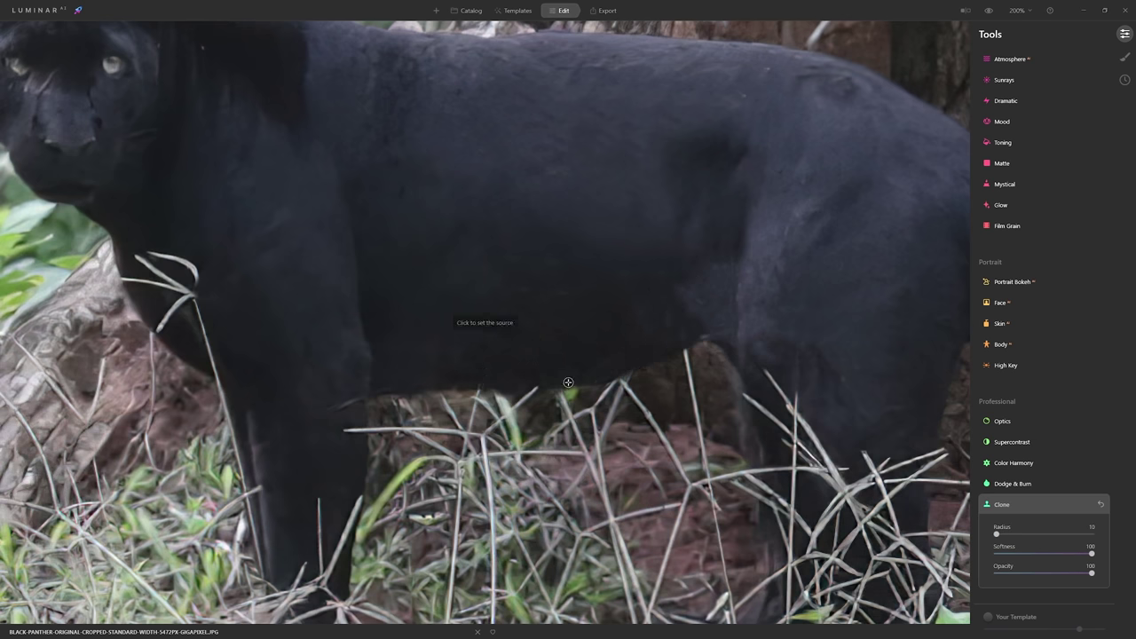
scroll(368, 381, "left", 3)
key("bracketleft")
mouse_move(387, 296)
left_mouse_down()
mouse_move(333, 305)
mouse_move(350, 350)
left_mouse_up()
key("bracketleft")
scroll(387, 320, "right", 5)
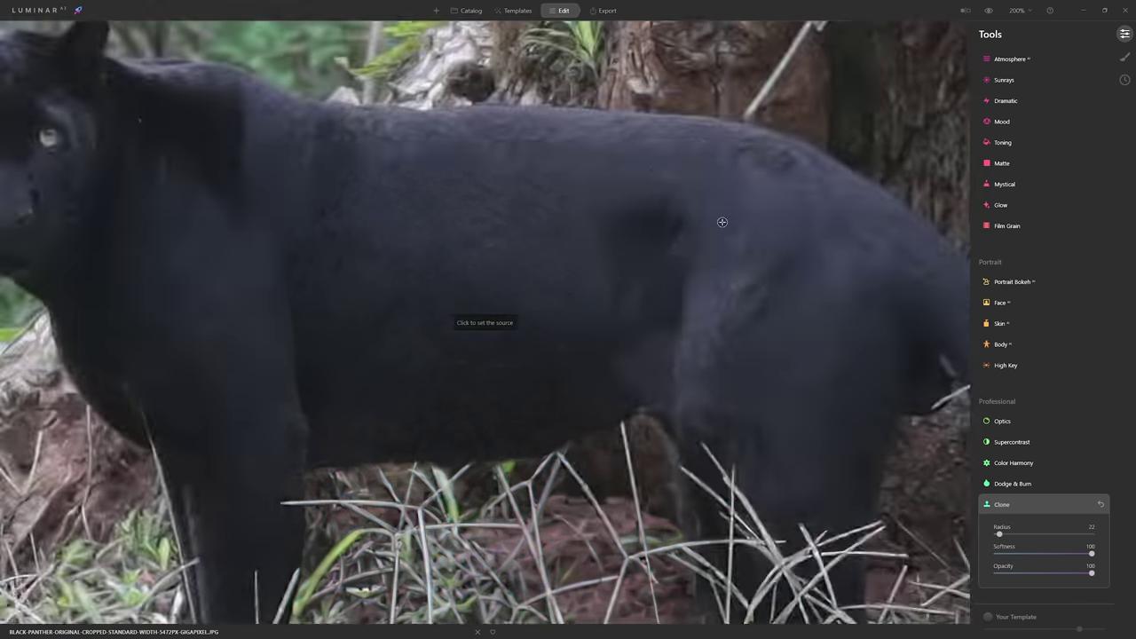
Compare the panther before and after the clone retouching
key("ctrl+0")
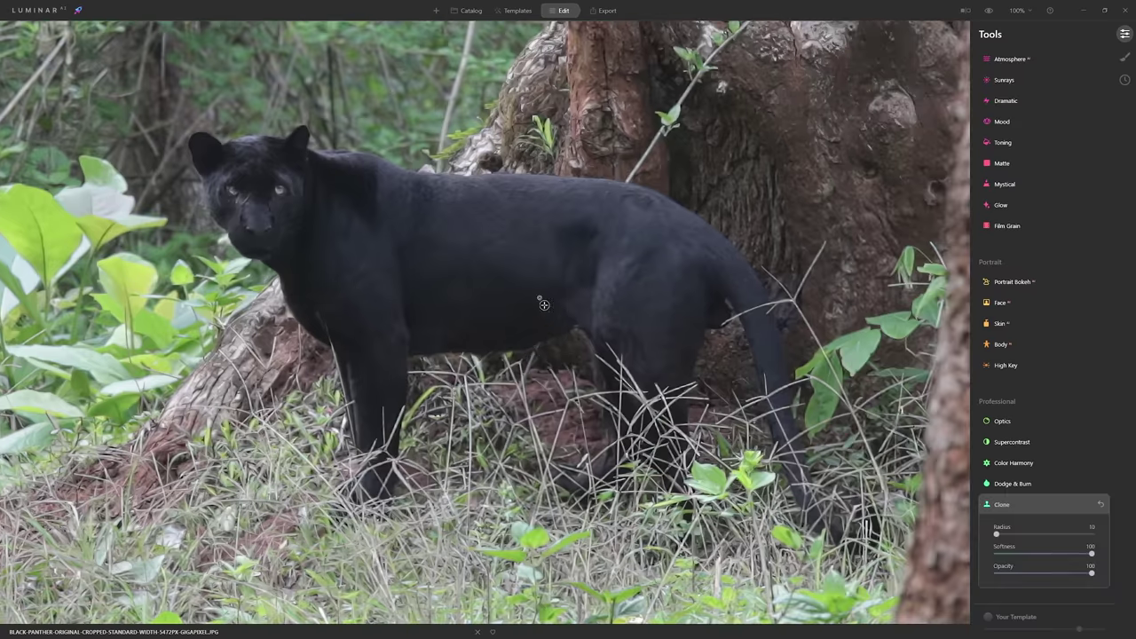
left_click(988, 11)
left_click(988, 11)
left_click(988, 11)
left_click(988, 11)
left_click(987, 11)
left_click(985, 12)
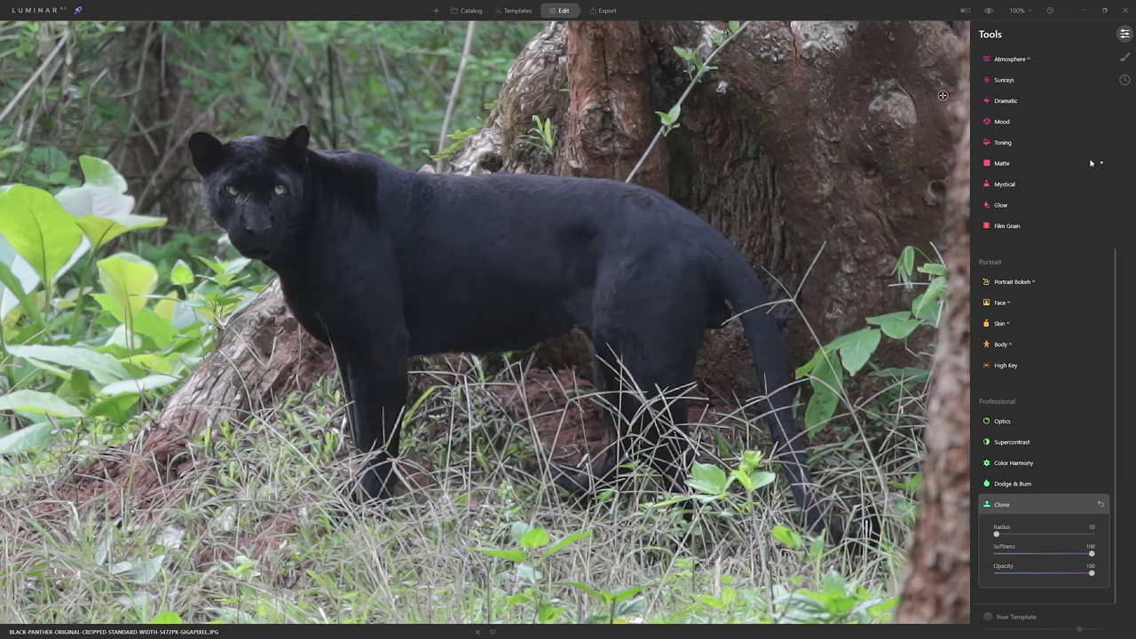
scroll(1095, 245, "up", 5)
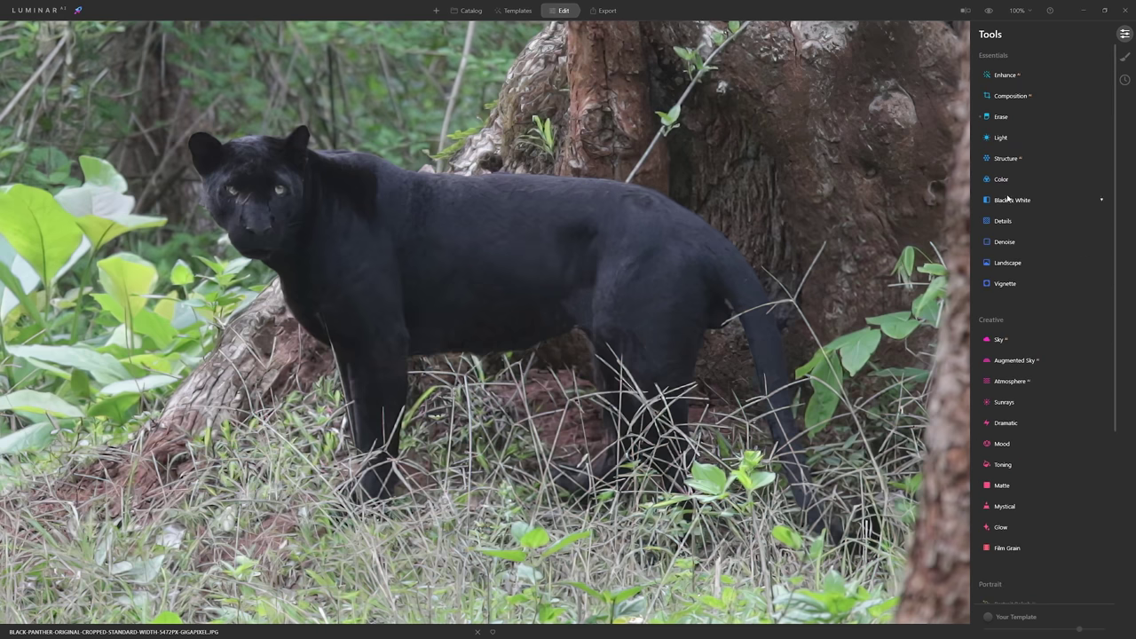
left_click(1017, 10)
left_click(1021, 27)
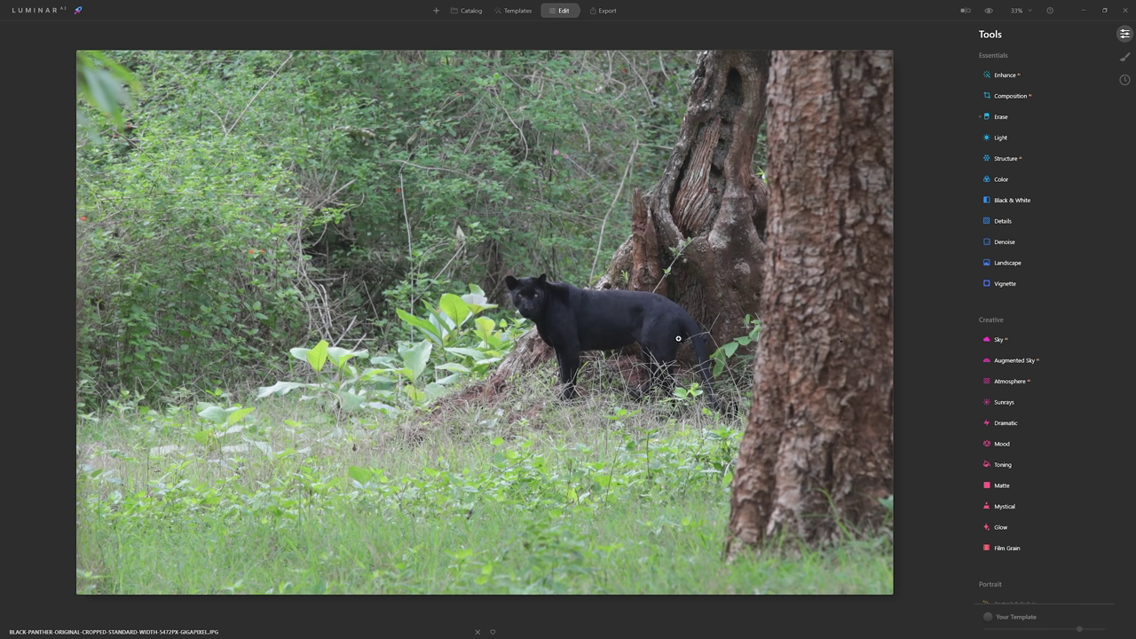
Set the Enhance AI Accent to 28 and warm the white balance in Light to Temperature 9 and Tint 4
left_click(1012, 75)
left_click_drag(997, 104, 1024, 113)
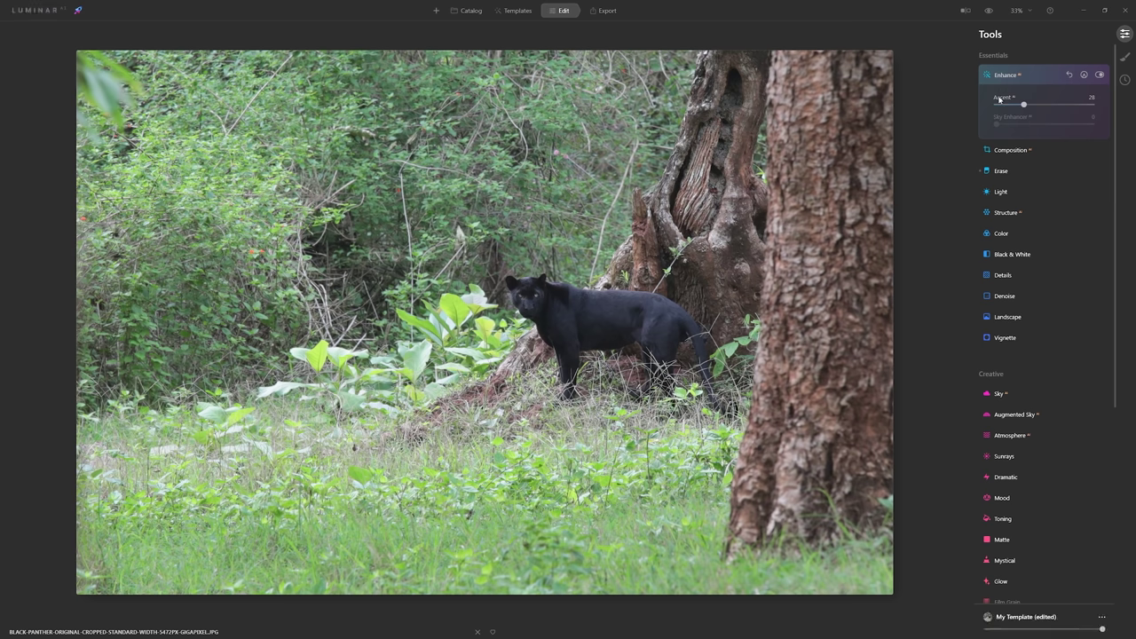
left_click(1014, 192)
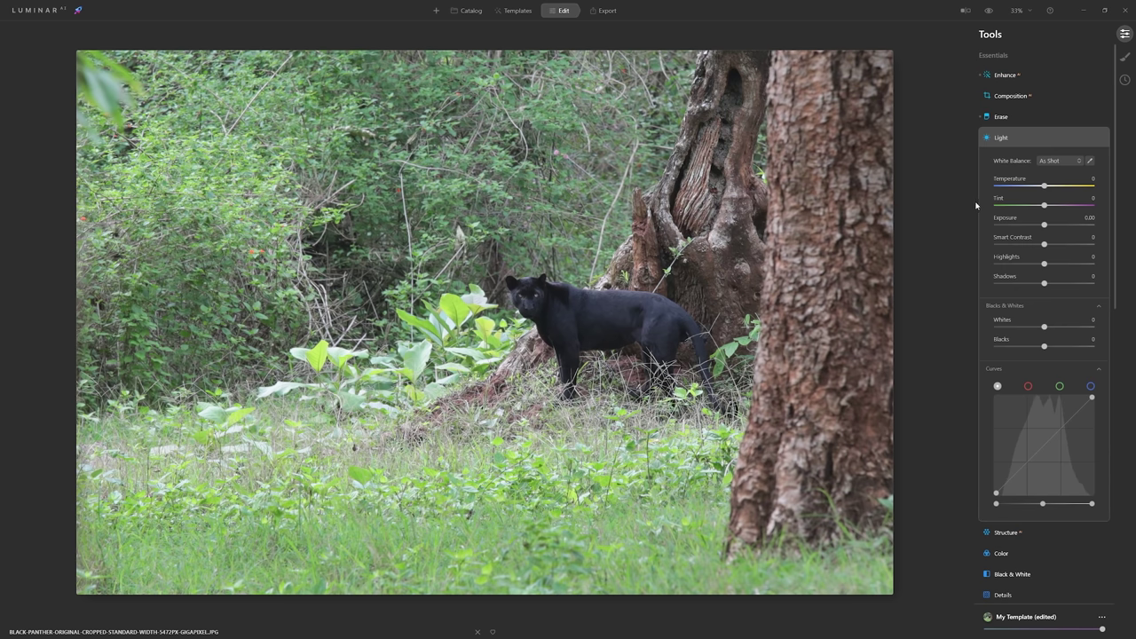
left_click_drag(1044, 186, 1048, 186)
left_click(1101, 138)
key("ctrl+z")
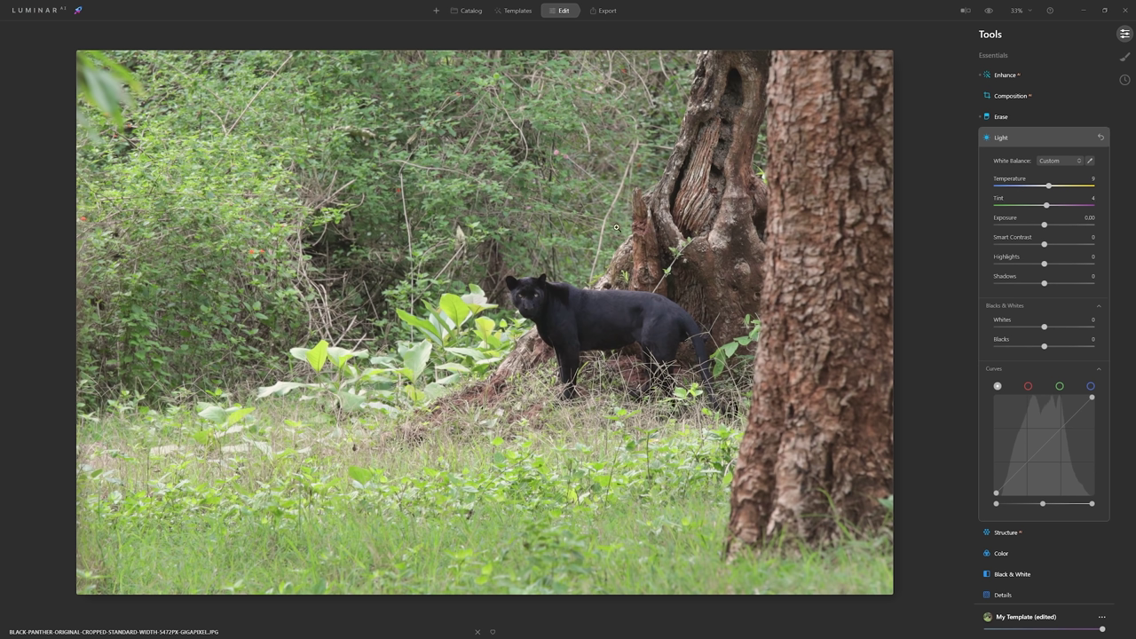
Try Smart Contrast at 100 and return it to 0
left_click_drag(1044, 245, 1098, 246)
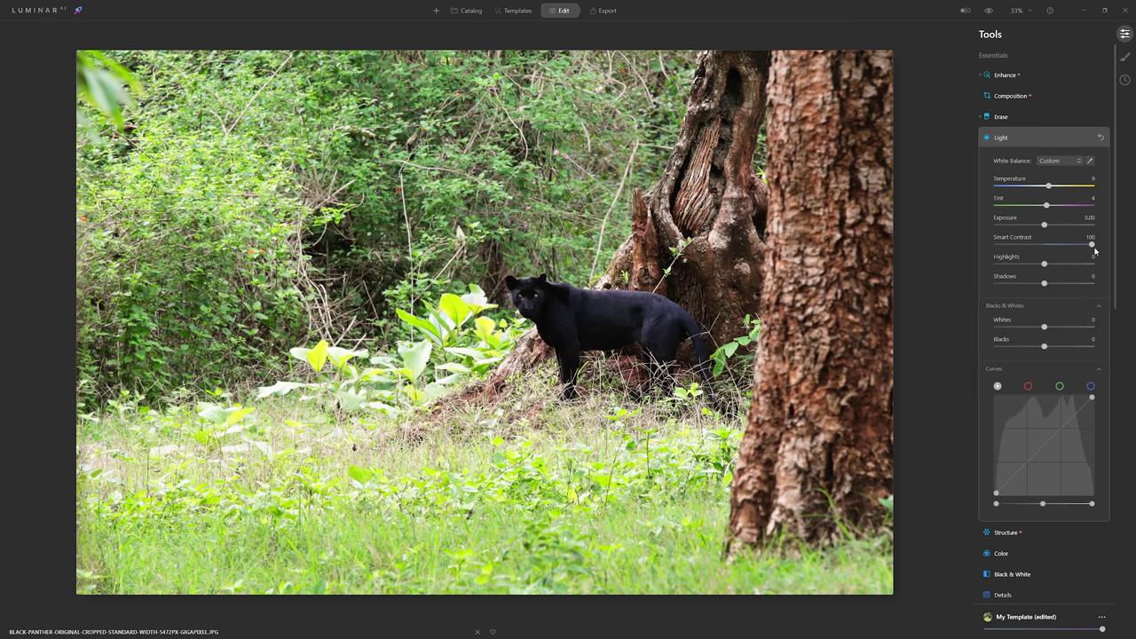
left_click_drag(1091, 246, 1044, 247)
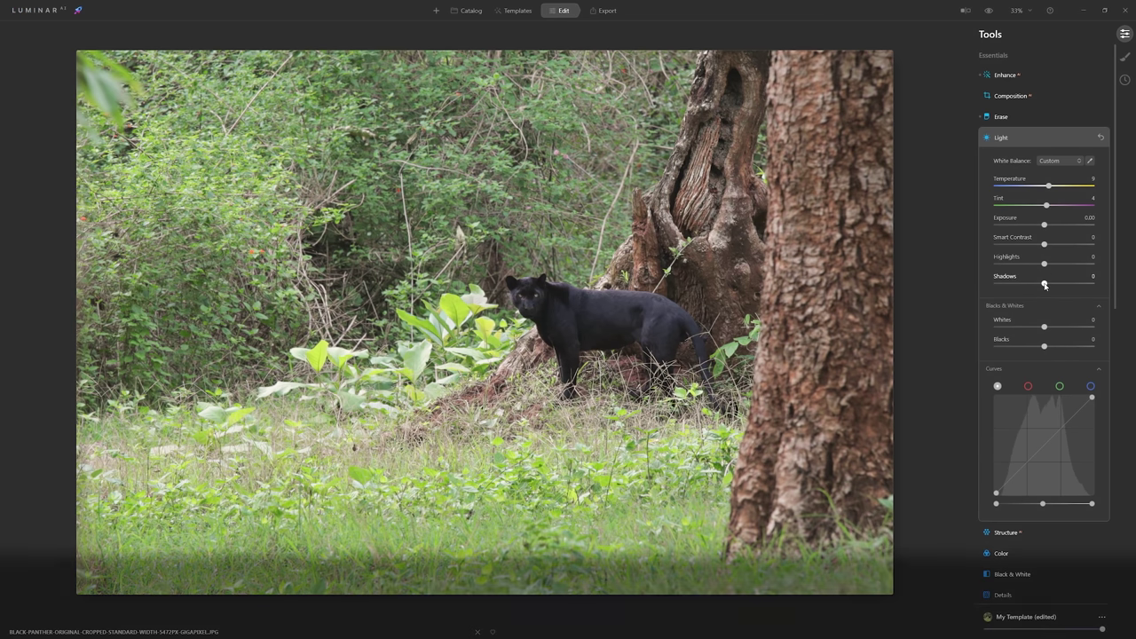
Set Highlights to -34 and Shadows to 34, and move the curve's black and white points slightly inward
left_click_drag(1043, 264, 1028, 264)
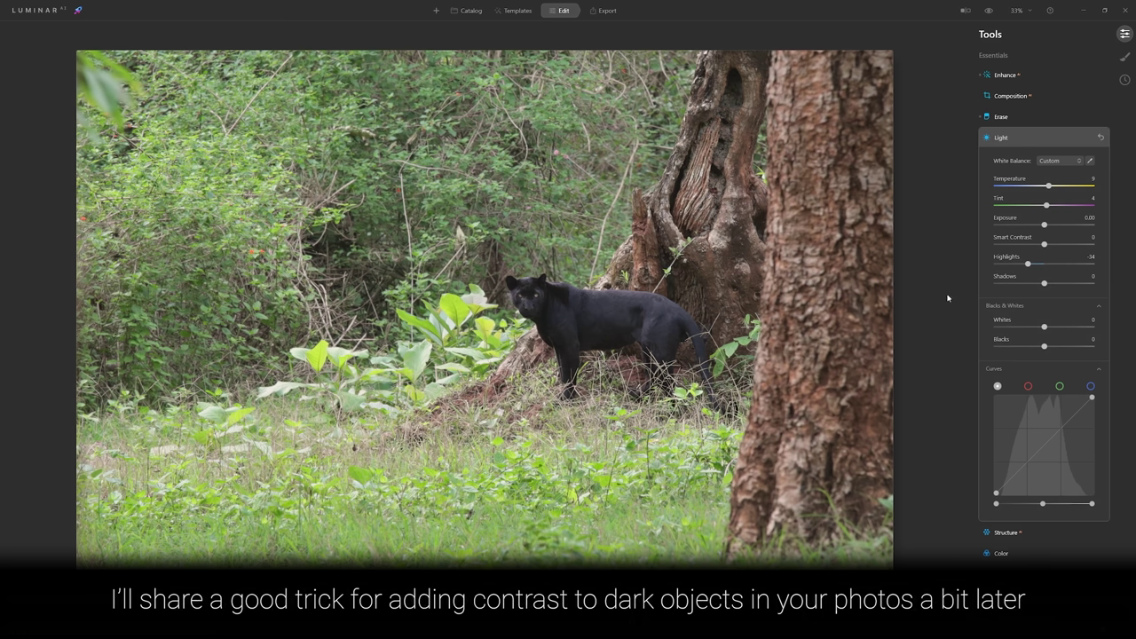
left_click_drag(1043, 283, 1061, 286)
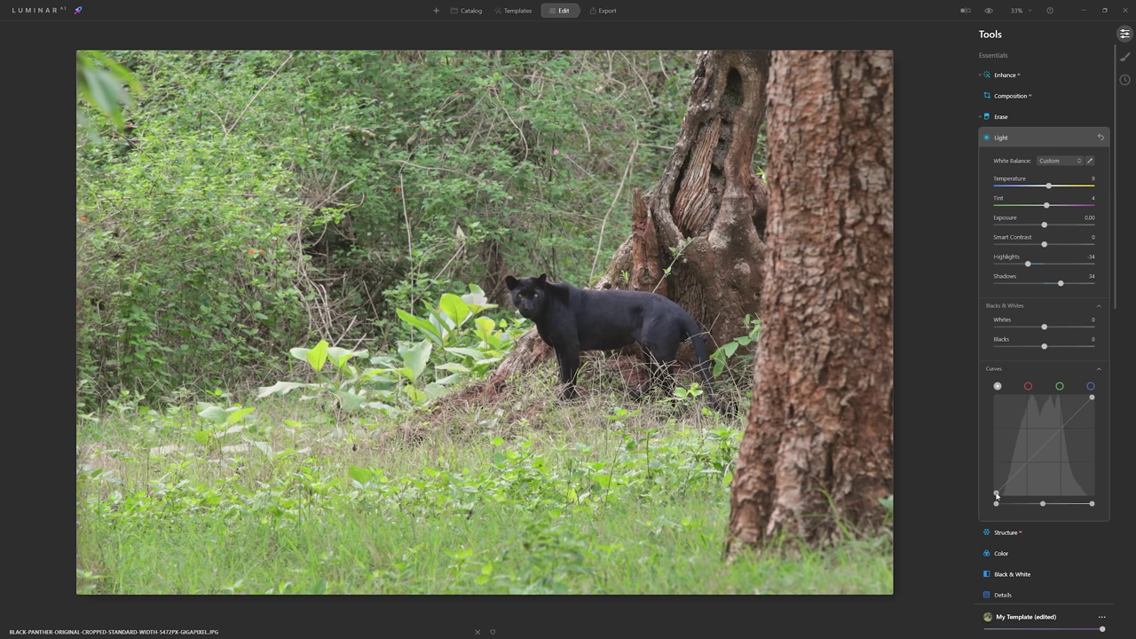
left_click_drag(996, 495, 1002, 502)
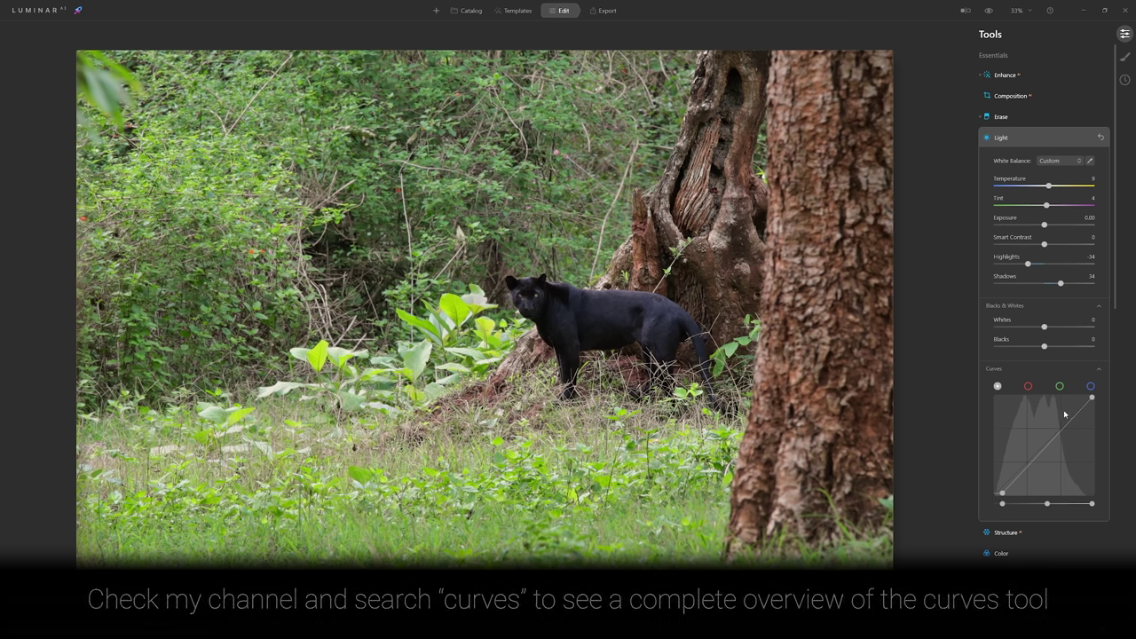
mouse_move(1094, 399)
left_mouse_down()
mouse_move(1085, 494)
mouse_move(1091, 393)
left_mouse_up()
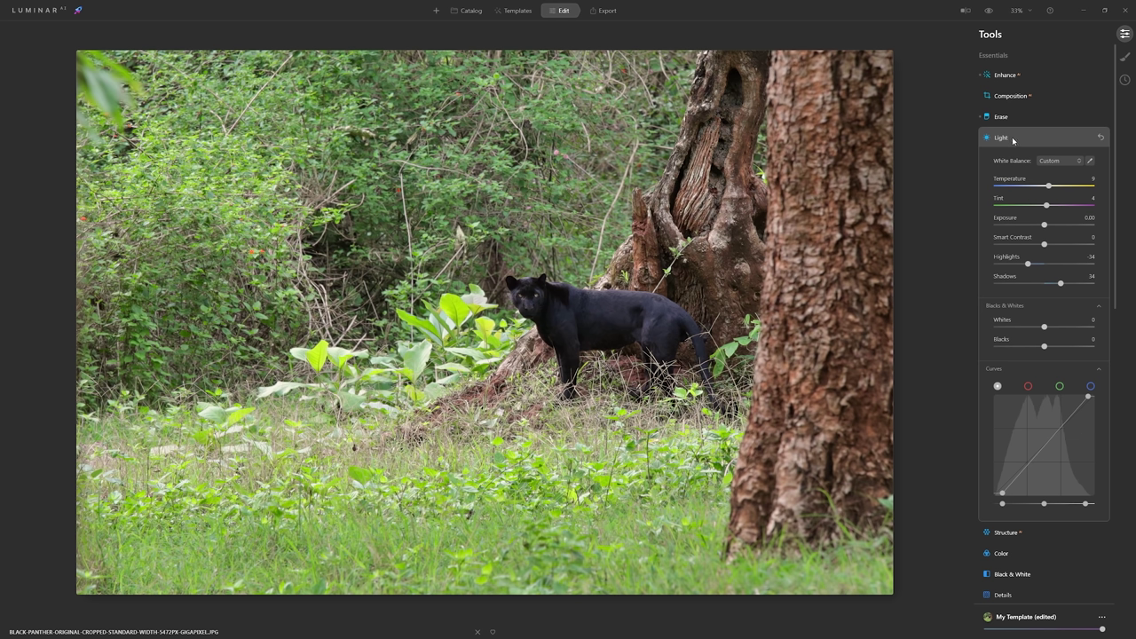
Compare the photo with and without the Light adjustments by resetting them and undoing the reset
left_click(1100, 139)
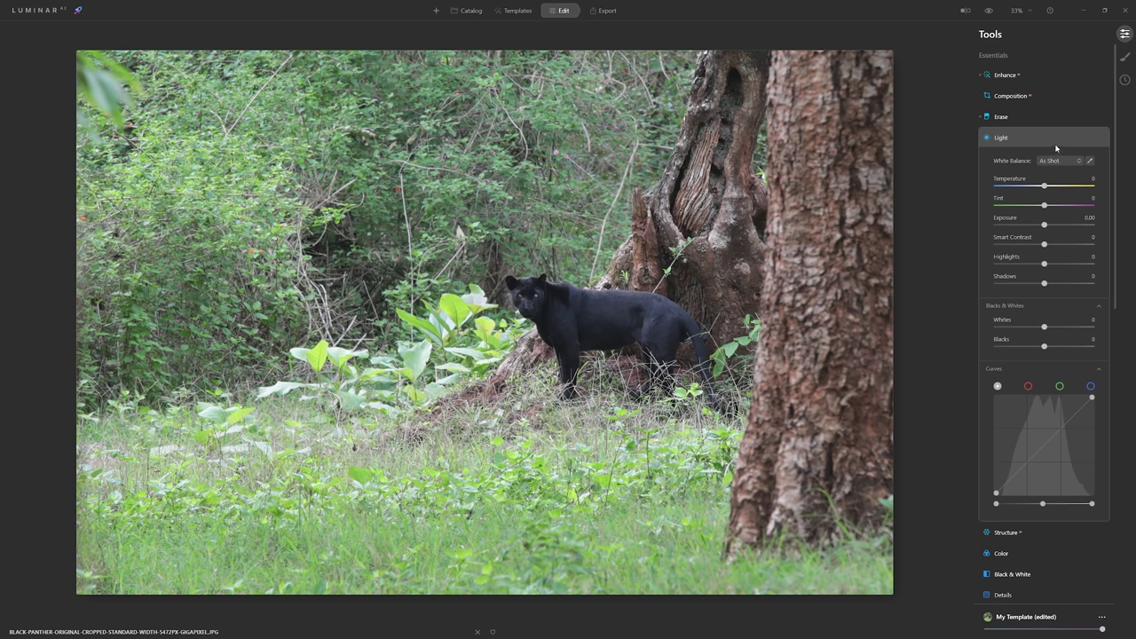
key("ctrl+z")
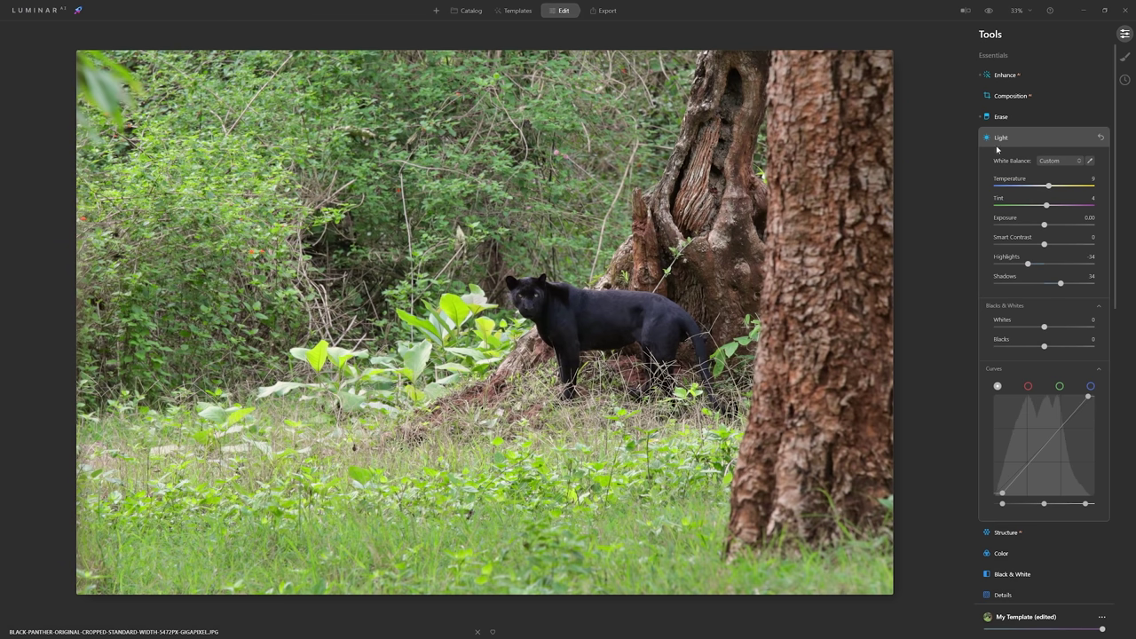
left_click(1100, 138)
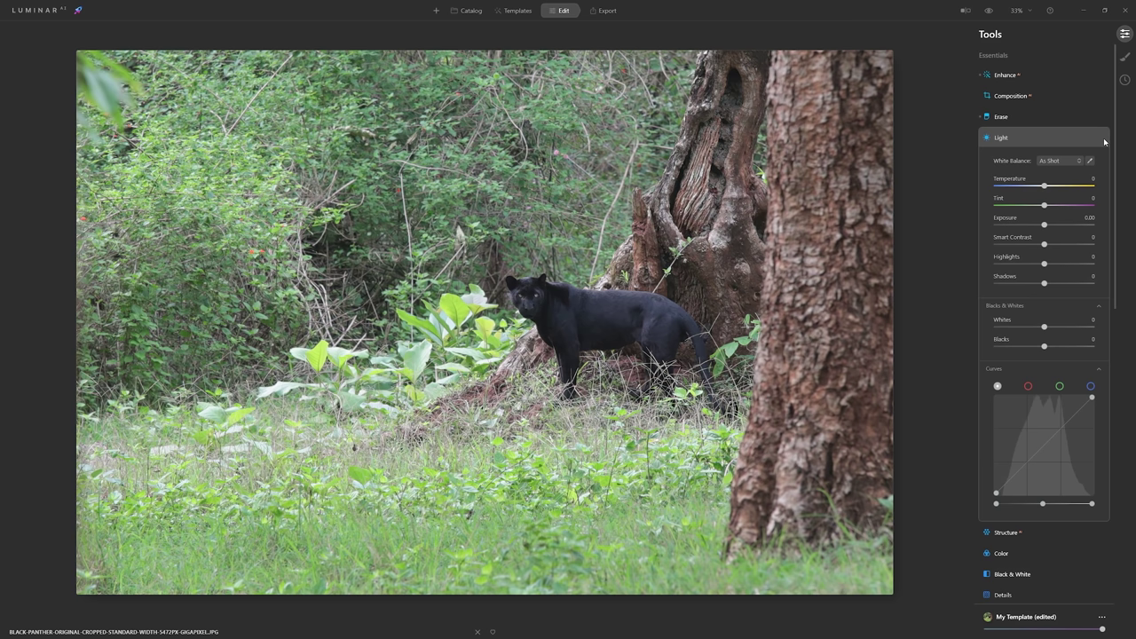
key("ctrl+z")
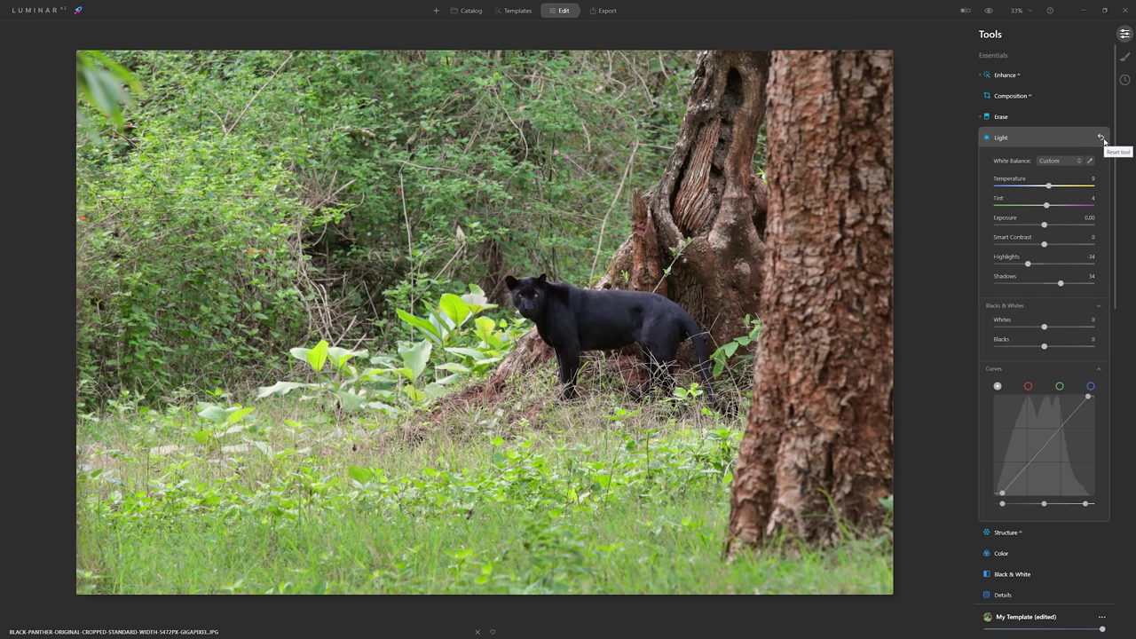
left_click(1058, 142)
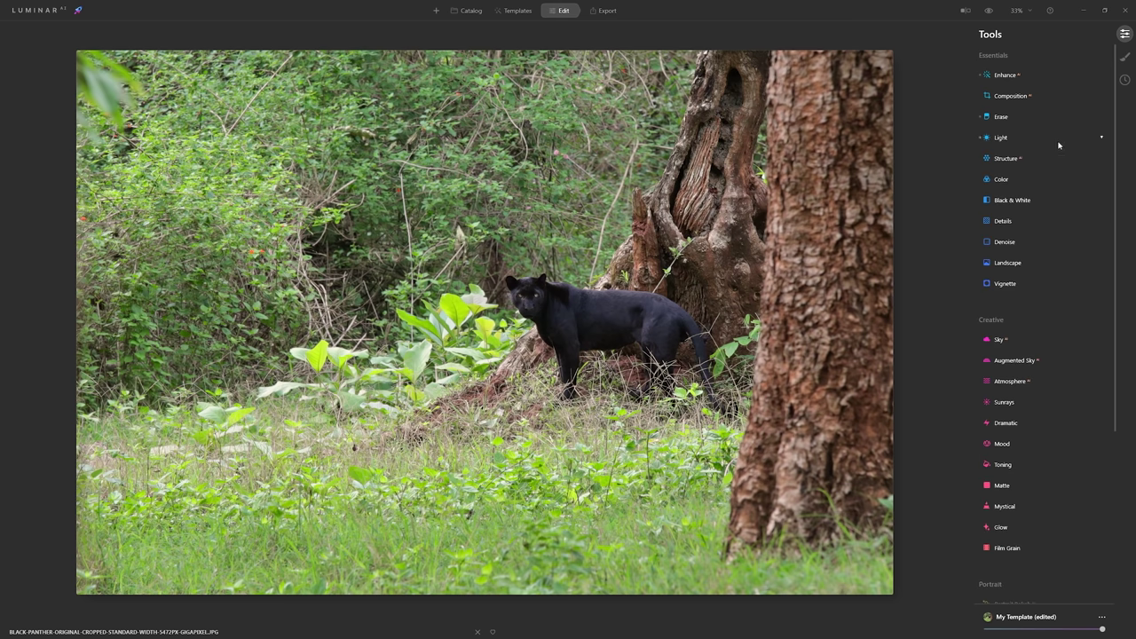
Set the Structure AI Amount to 100
left_click(1017, 161)
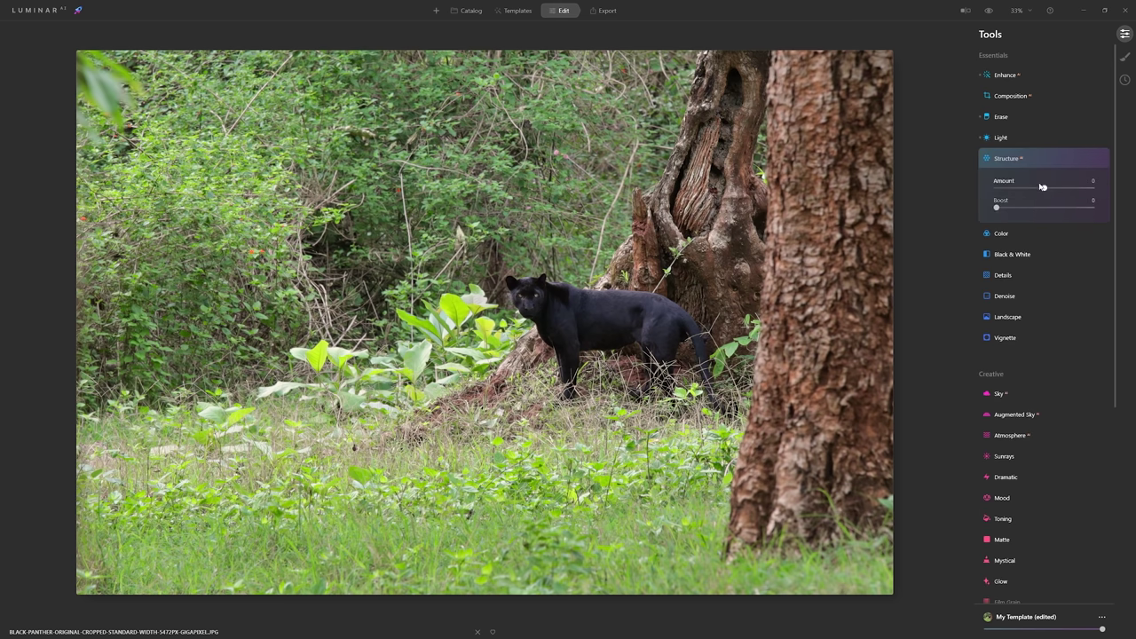
left_click_drag(1045, 188, 1093, 188)
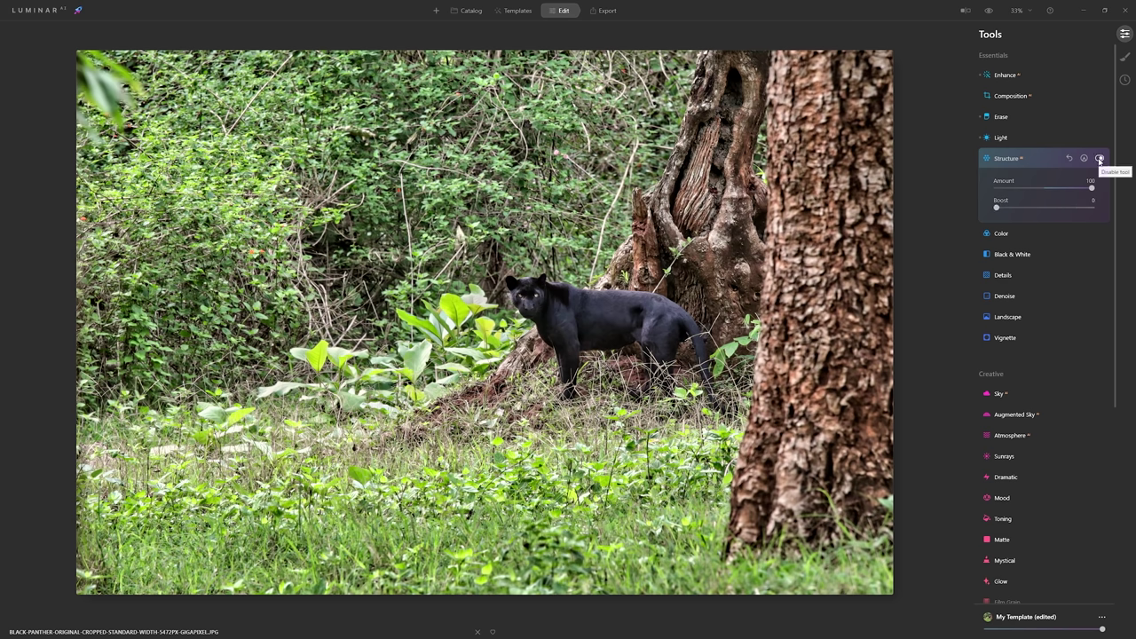
Compare the photo with and without the Structure effect, checking the panther and the surrounding foliage
left_click(1099, 159)
left_click(1099, 159)
left_click(1100, 158)
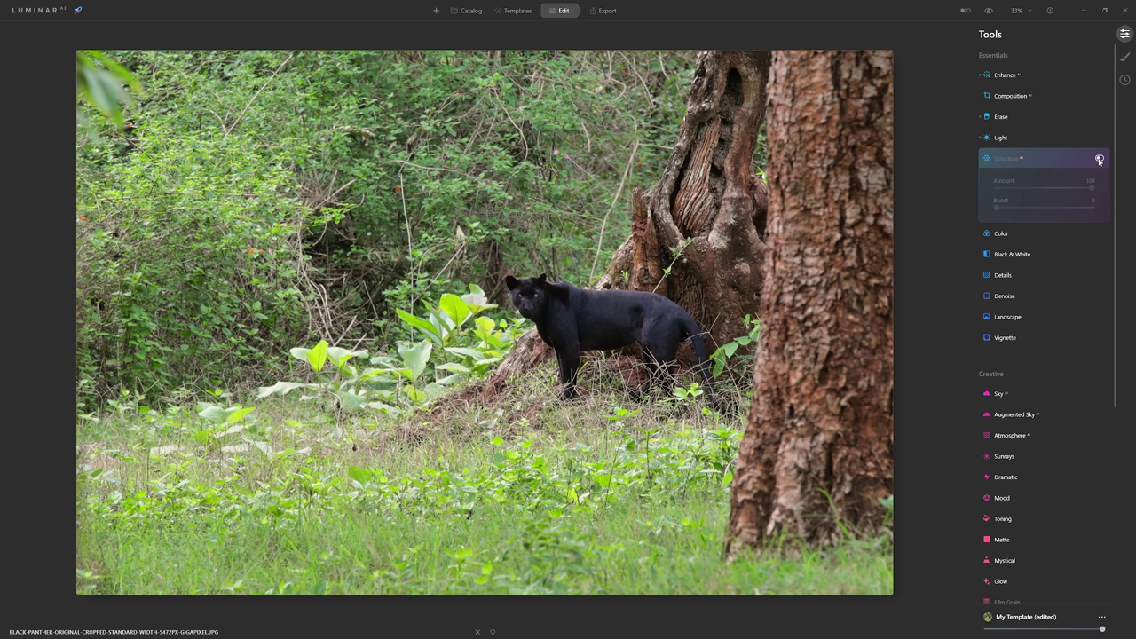
left_click(1100, 159)
left_click(1099, 159)
left_click(1100, 159)
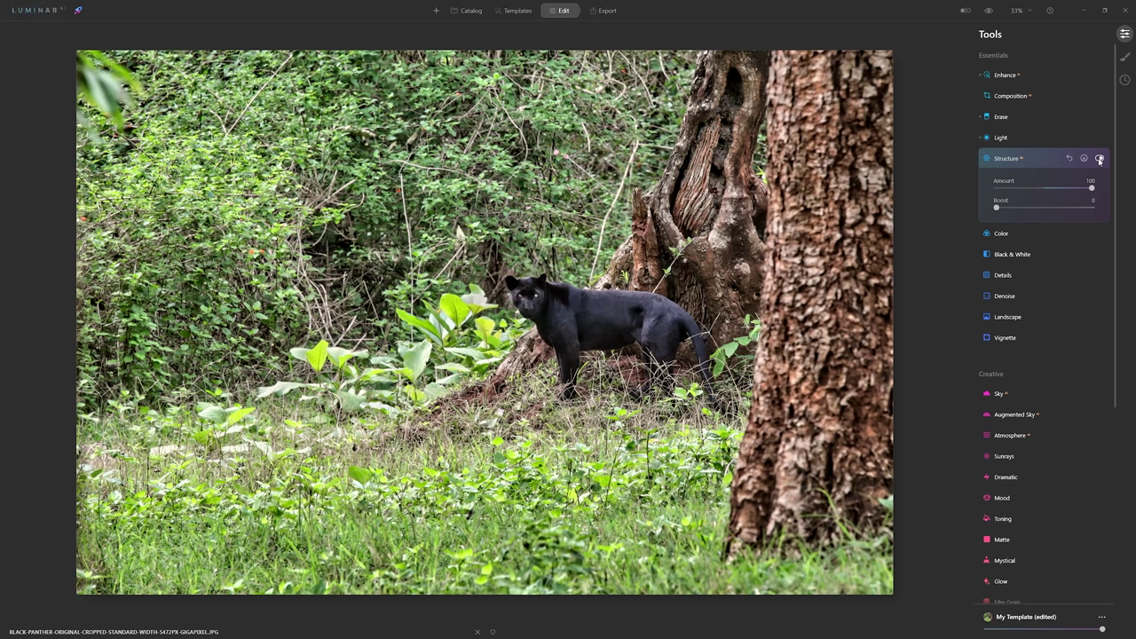
left_click(1100, 159)
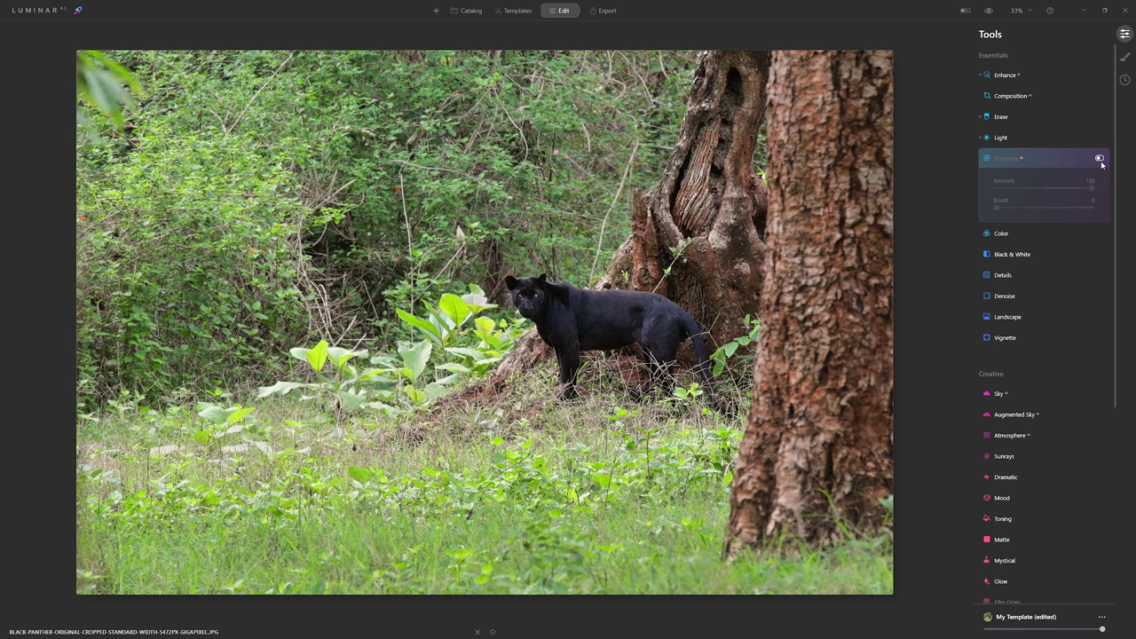
left_click(1100, 159)
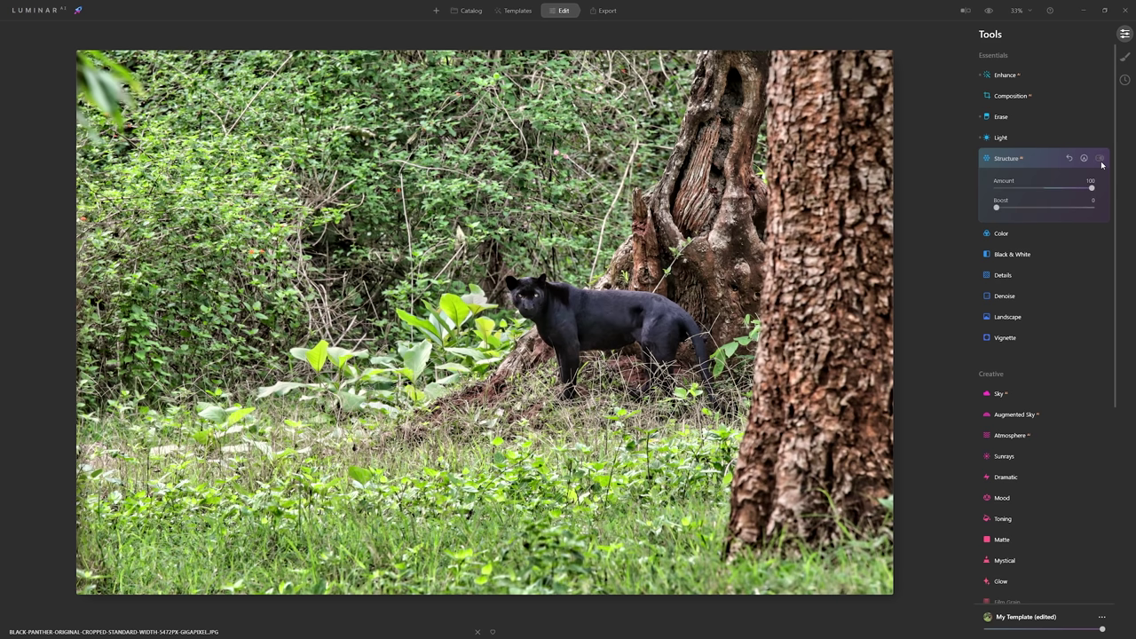
left_click(1100, 159)
left_click(1100, 159)
Paint a Structure mask over the panther's head, chest and front leg with brush radius 34 and opacity 16
left_click(1084, 158)
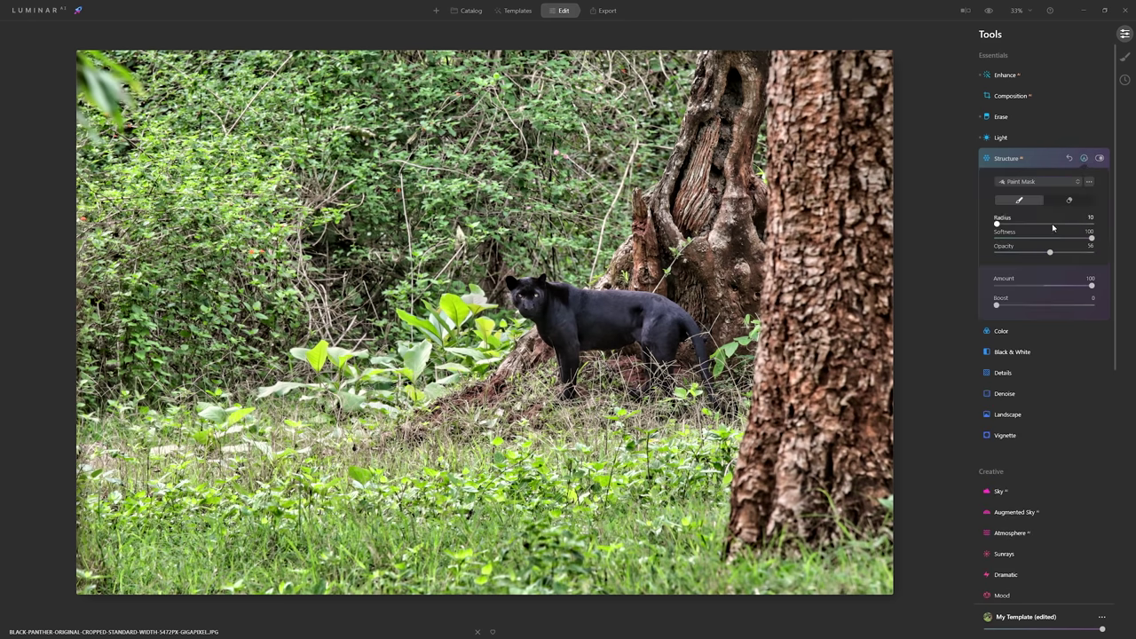
left_click_drag(1051, 252, 1091, 252)
left_click_drag(1093, 254, 1008, 255)
key("bracketright")
key("bracketright")
key("bracketright")
mouse_move(547, 305)
left_mouse_down()
mouse_move(525, 307)
mouse_move(544, 289)
mouse_move(568, 346)
left_mouse_up()
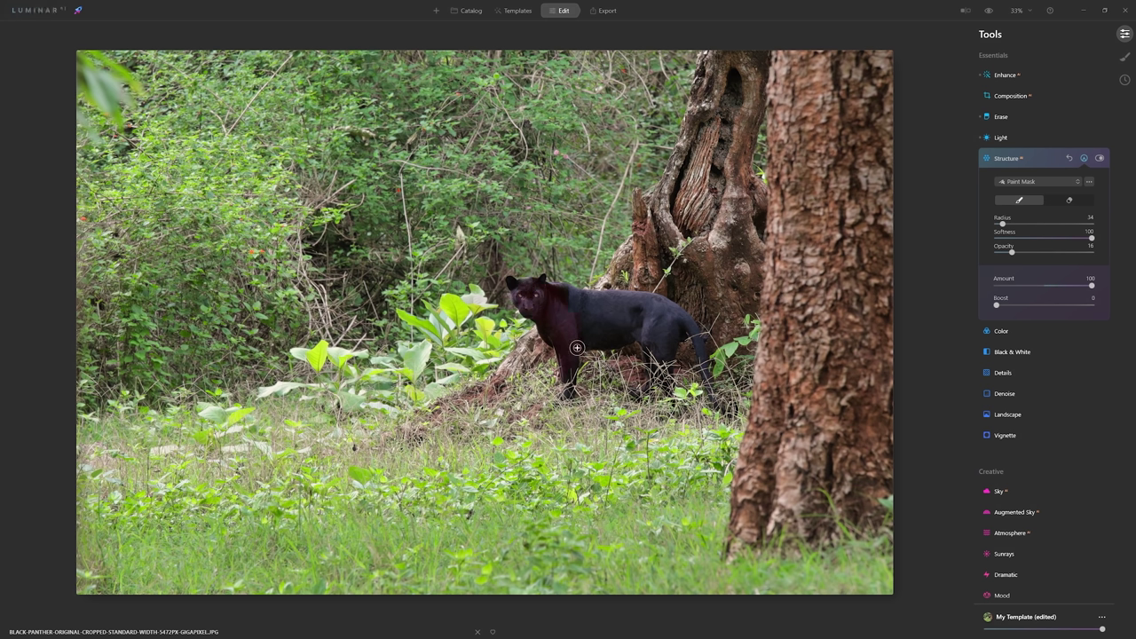
mouse_move(577, 297)
left_mouse_down()
mouse_move(645, 304)
mouse_move(591, 330)
mouse_move(653, 327)
mouse_move(657, 350)
mouse_move(672, 334)
mouse_move(662, 311)
mouse_move(535, 299)
mouse_move(580, 307)
left_mouse_up()
Extend the Structure mask along the panther's torso with a brush radius of 70
key("bracketright")
key("bracketright")
key("bracketright")
key("bracketright")
mouse_move(627, 315)
left_mouse_down()
mouse_move(672, 322)
mouse_move(519, 288)
mouse_move(553, 301)
mouse_move(568, 342)
mouse_move(570, 322)
mouse_move(598, 312)
mouse_move(684, 329)
mouse_move(616, 305)
mouse_move(544, 292)
mouse_move(532, 302)
mouse_move(568, 315)
left_mouse_up()
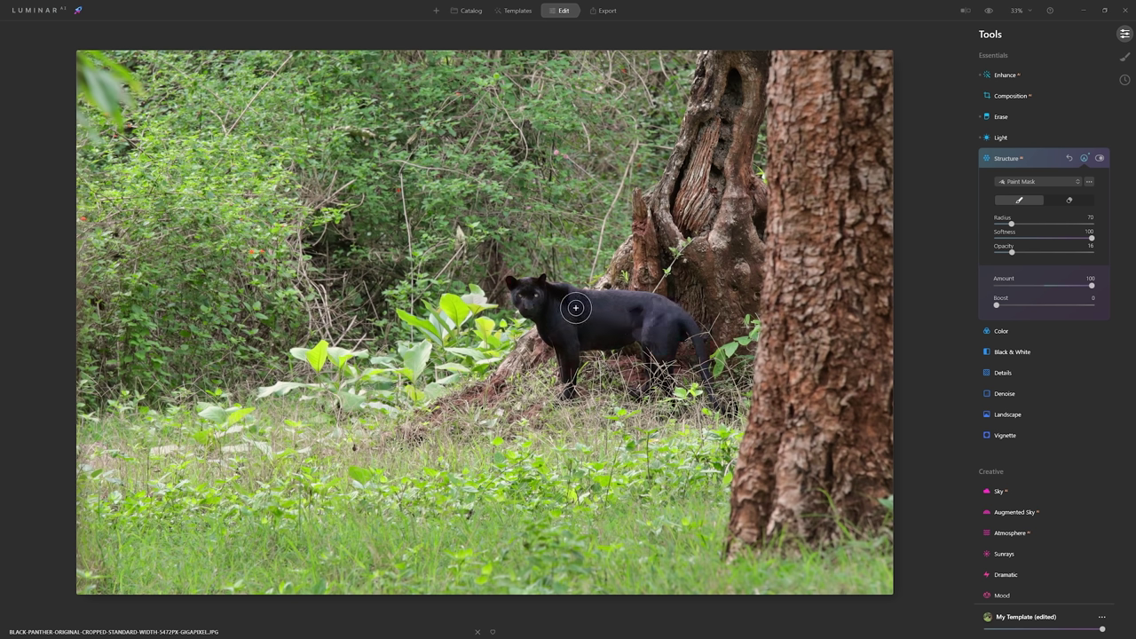
Build up the Structure mask on the panther's head, neck and hindquarters with brush radius 46, and finish masking
key("bracketleft")
key("bracketleft")
key("bracketleft")
mouse_move(553, 294)
left_mouse_down()
mouse_move(523, 288)
mouse_move(542, 310)
mouse_move(641, 316)
mouse_move(571, 312)
mouse_move(622, 322)
mouse_move(596, 331)
mouse_move(660, 330)
mouse_move(656, 309)
mouse_move(588, 308)
mouse_move(570, 347)
mouse_move(563, 295)
mouse_move(567, 314)
mouse_move(537, 301)
left_mouse_up()
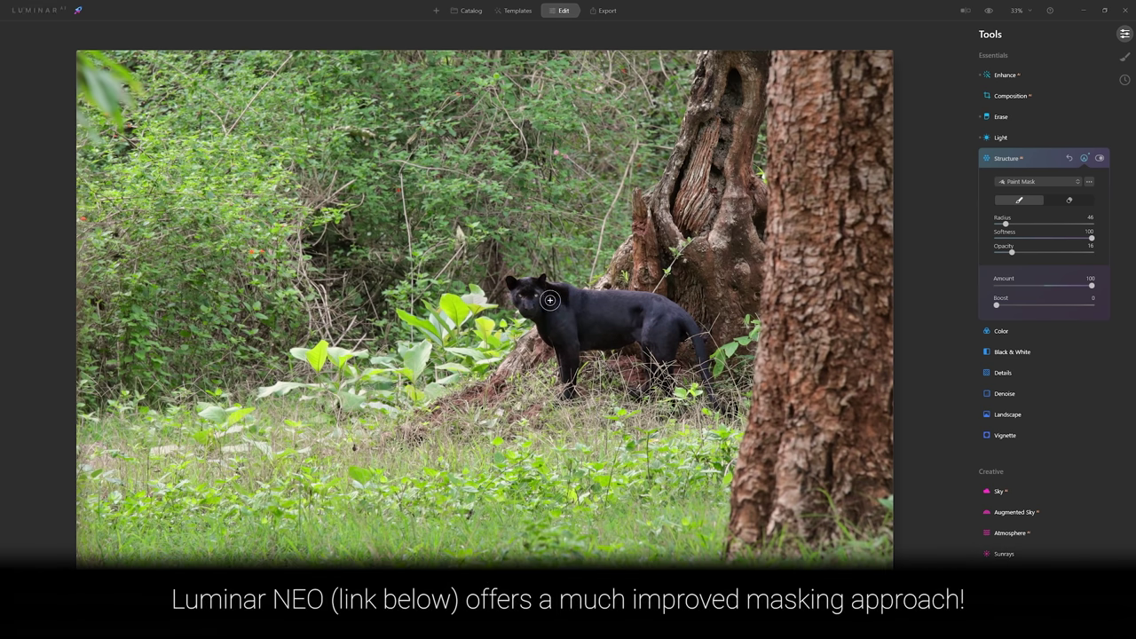
mouse_move(527, 293)
left_mouse_down()
mouse_move(570, 305)
mouse_move(571, 353)
mouse_move(571, 305)
mouse_move(584, 323)
mouse_move(648, 315)
mouse_move(647, 326)
mouse_move(647, 313)
mouse_move(670, 330)
left_mouse_up()
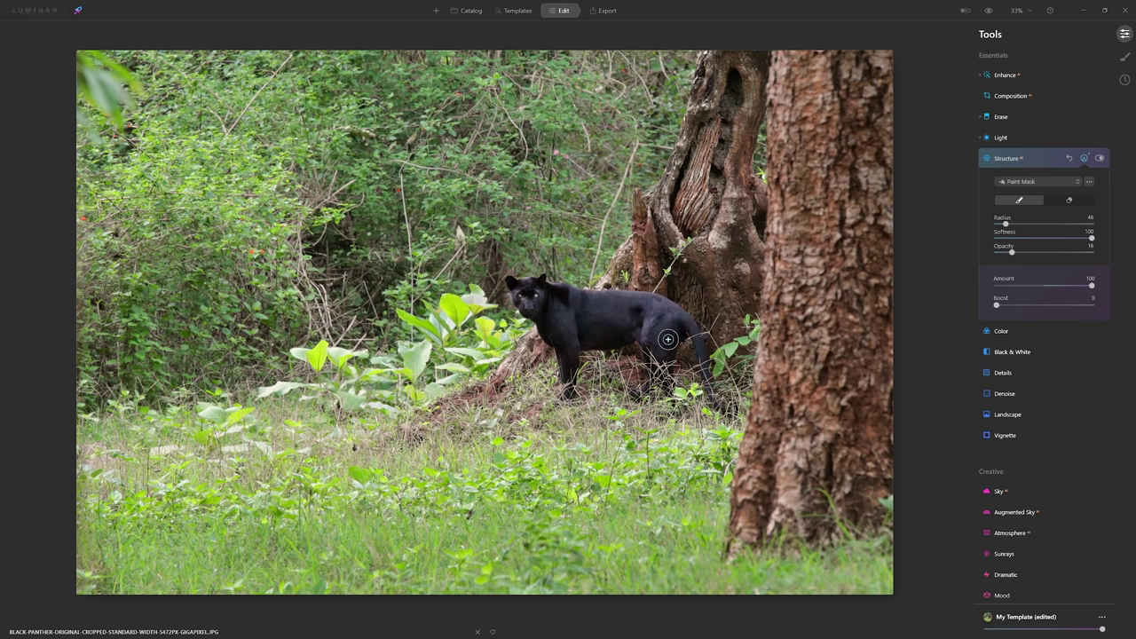
left_click(1084, 158)
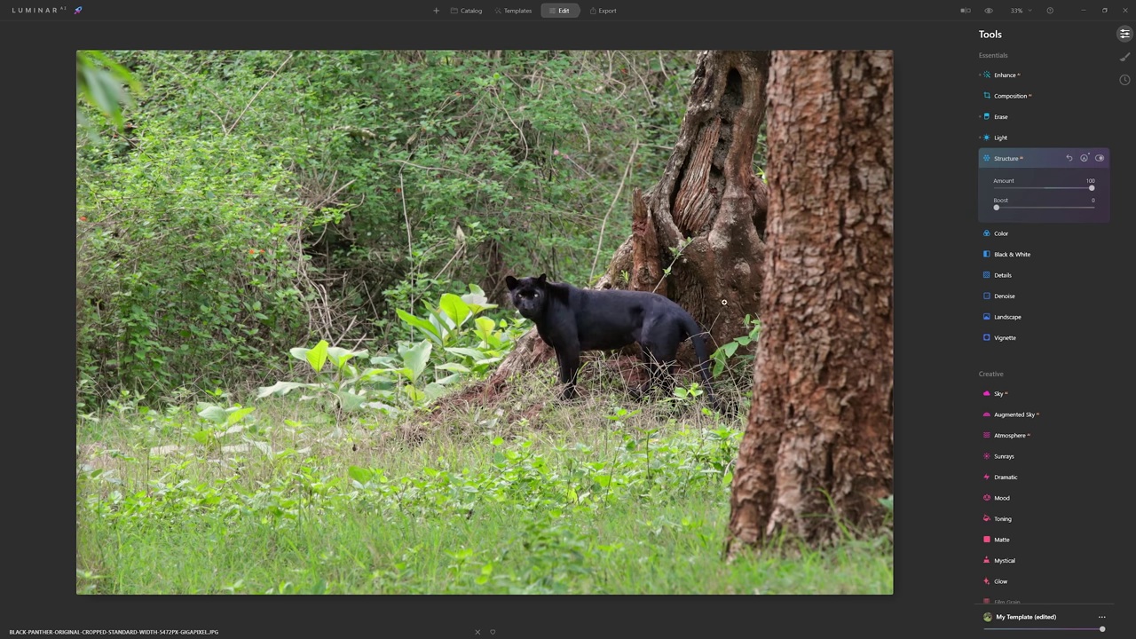
Compare the masked Structure effect on the panther and reduce its Amount to 73
left_click(1099, 159)
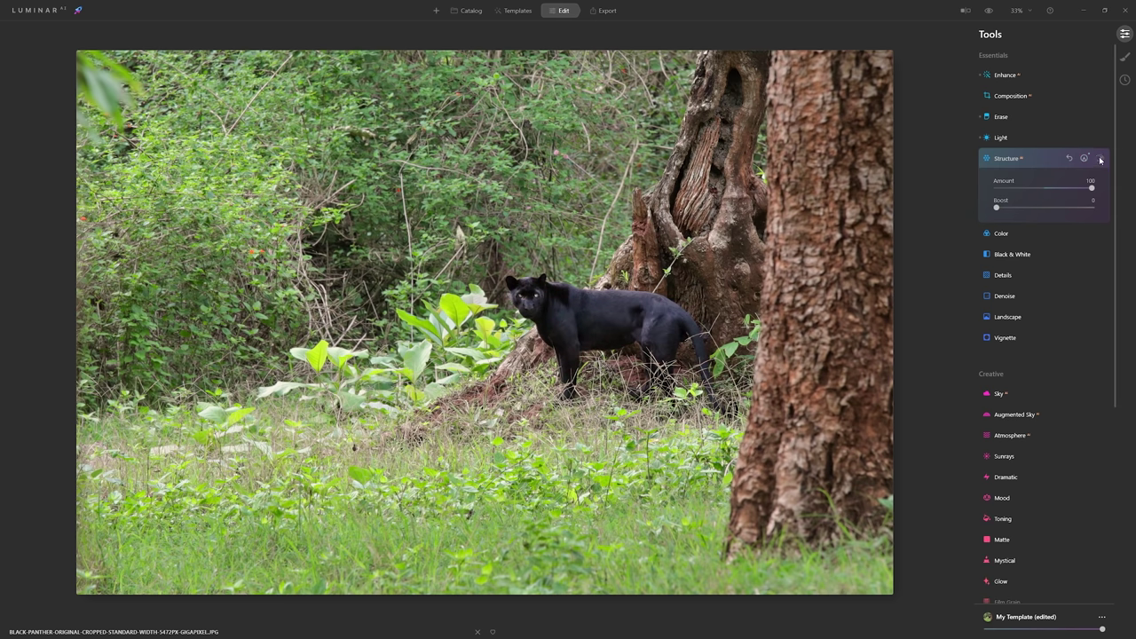
left_click(1099, 159)
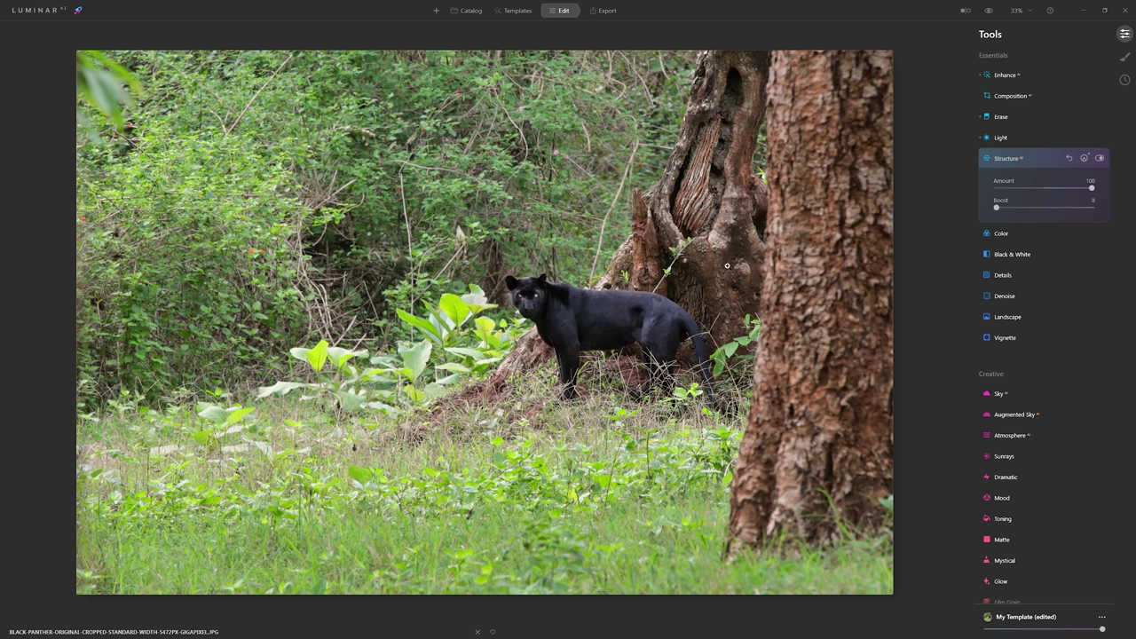
left_click_drag(1092, 189, 1082, 190)
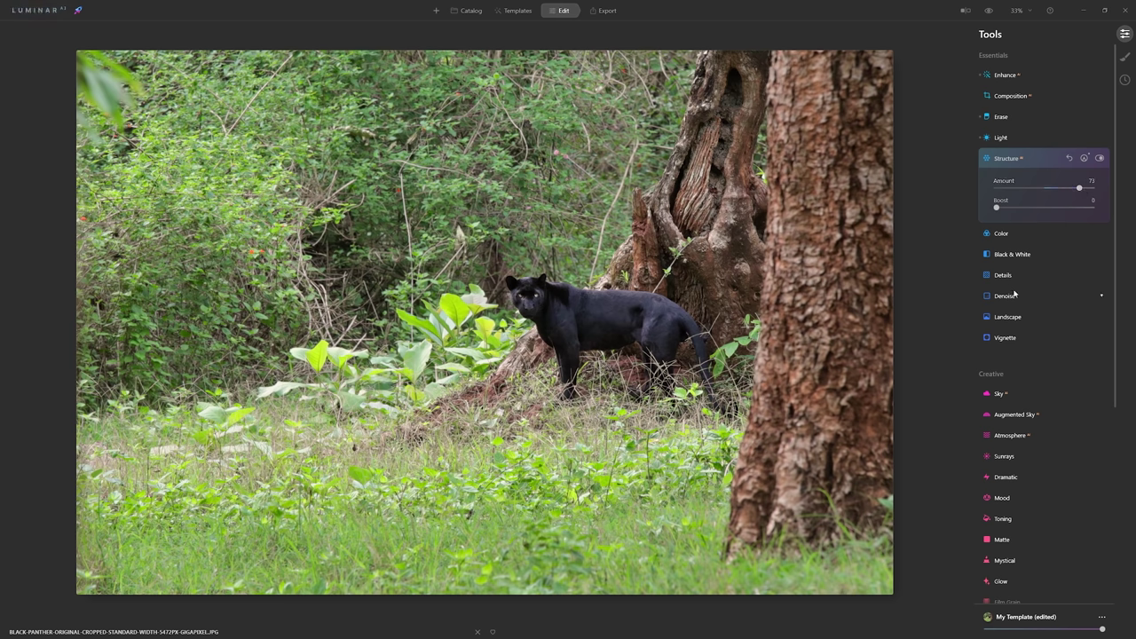
left_click(1046, 156)
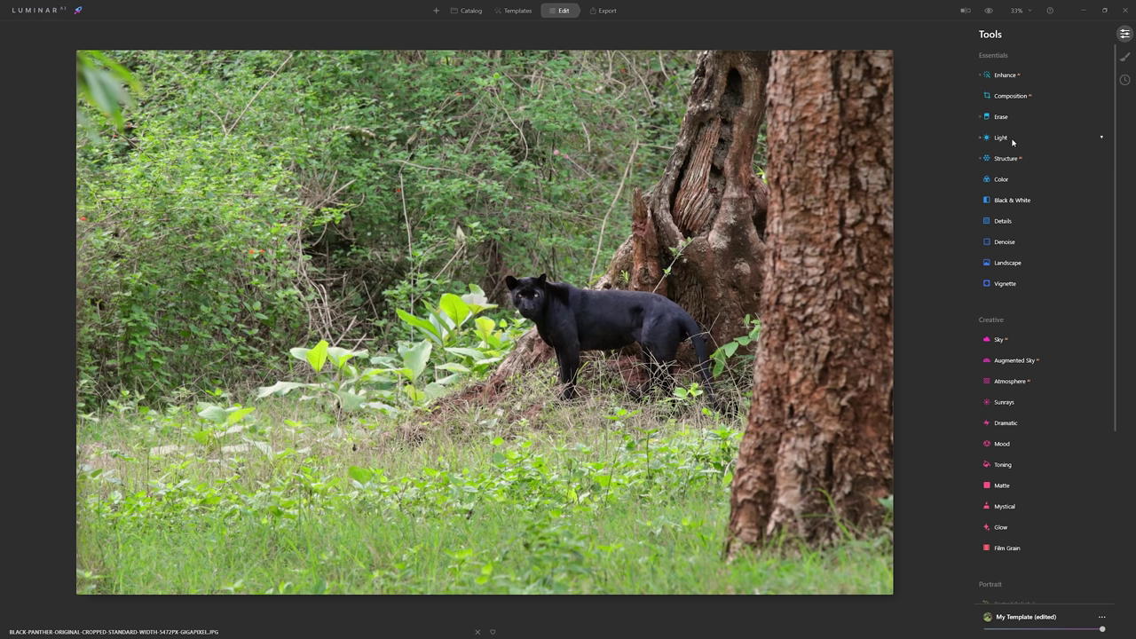
Set the HSL saturation of Blue to -32 and Purple to -36, using overall Saturation 100 as a temporary aid before resetting it to 0
left_click(1002, 181)
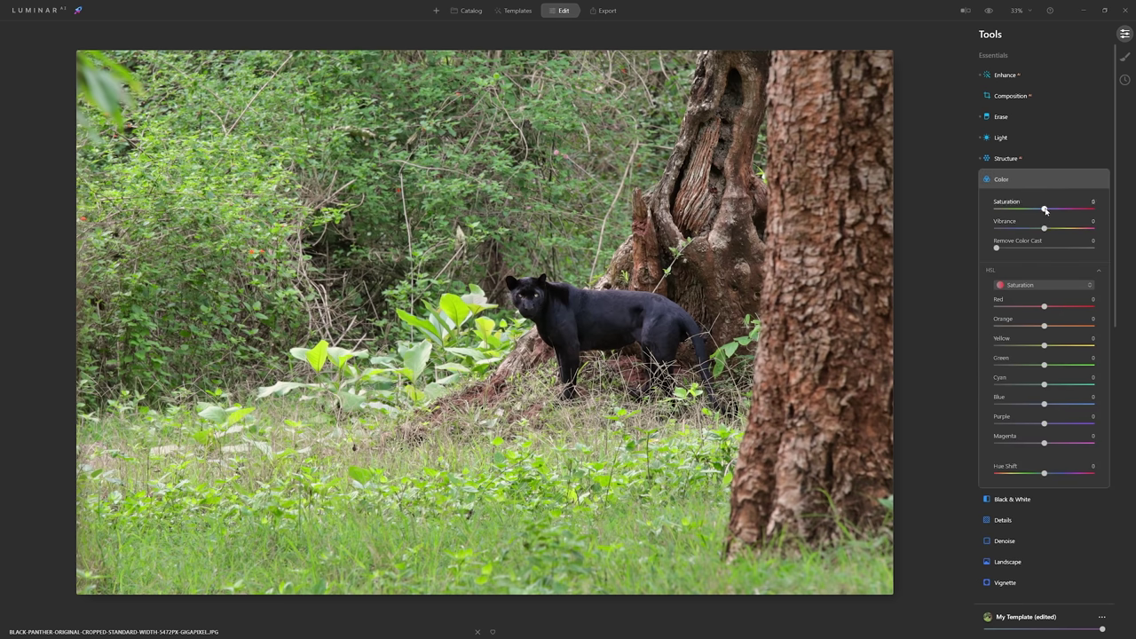
left_click_drag(1044, 209, 1092, 208)
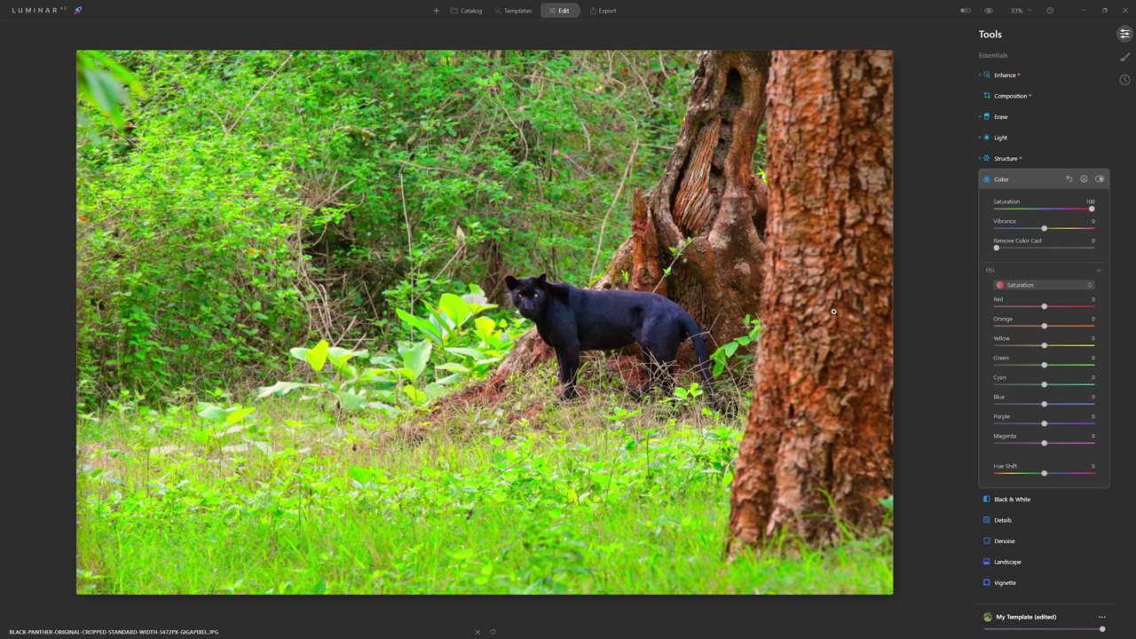
left_click(1040, 285)
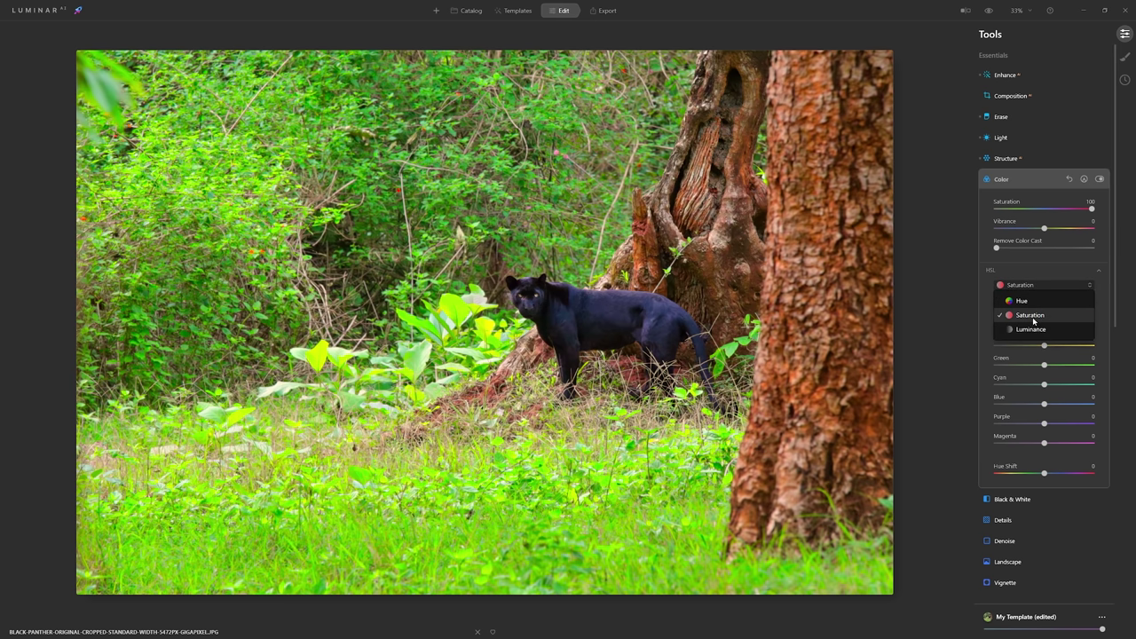
left_click(1033, 319)
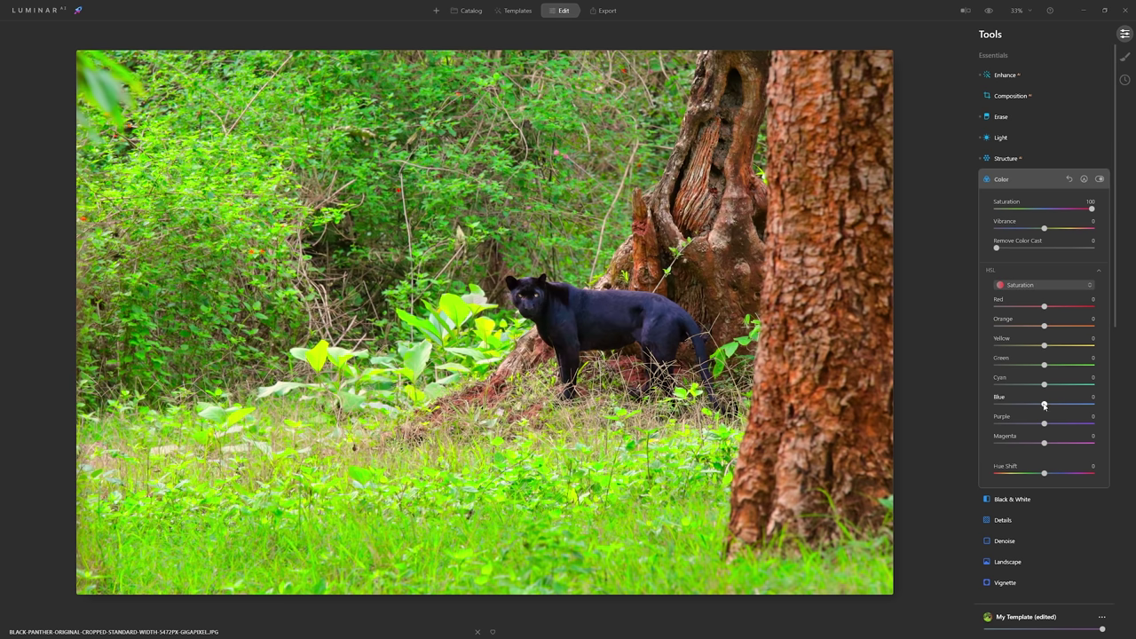
mouse_move(1040, 406)
left_mouse_down()
mouse_move(1021, 407)
mouse_move(1028, 423)
left_mouse_up()
double_click(1092, 209)
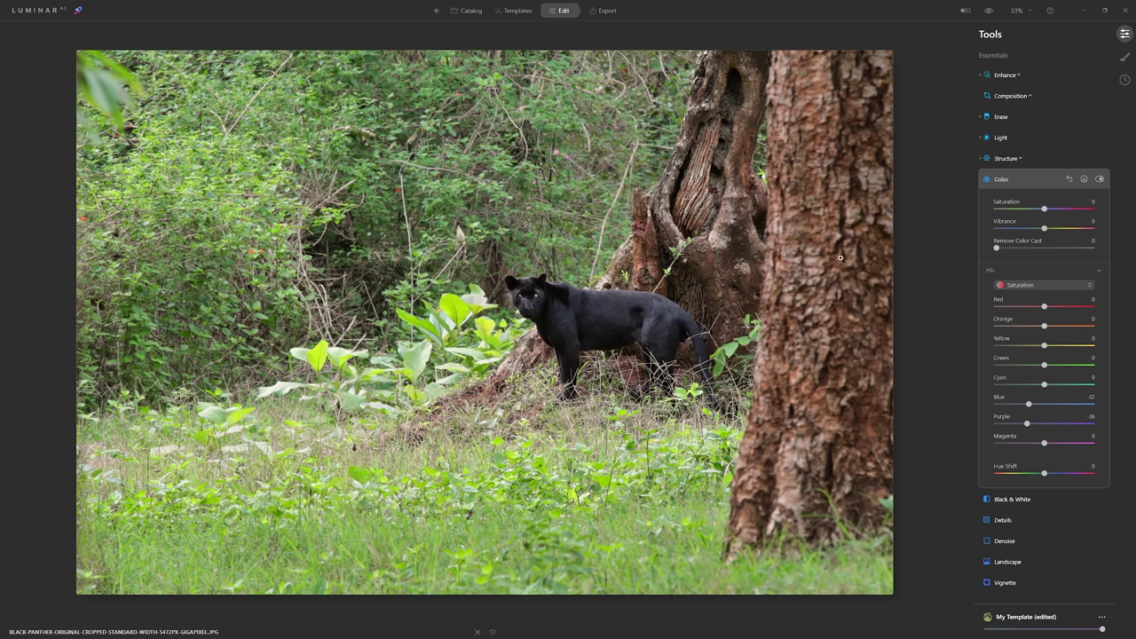
Check the colors at overall Saturation 100, reset it to 0, and set the HSL luminance of Green to -8 and Yellow to -5
left_click_drag(1045, 208, 1097, 210)
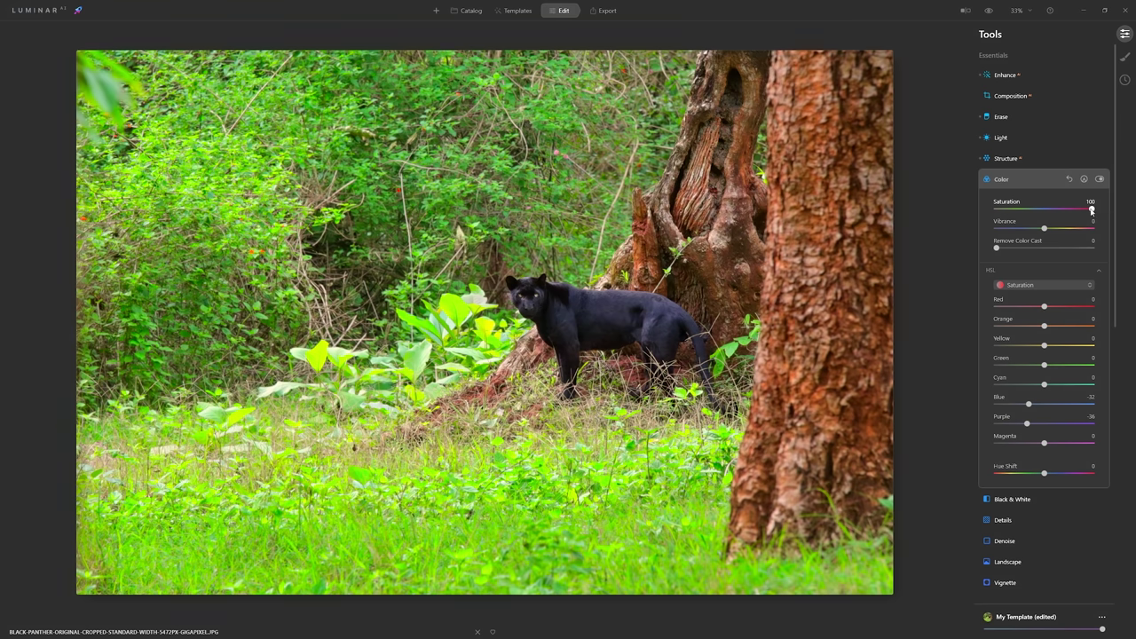
double_click(1092, 209)
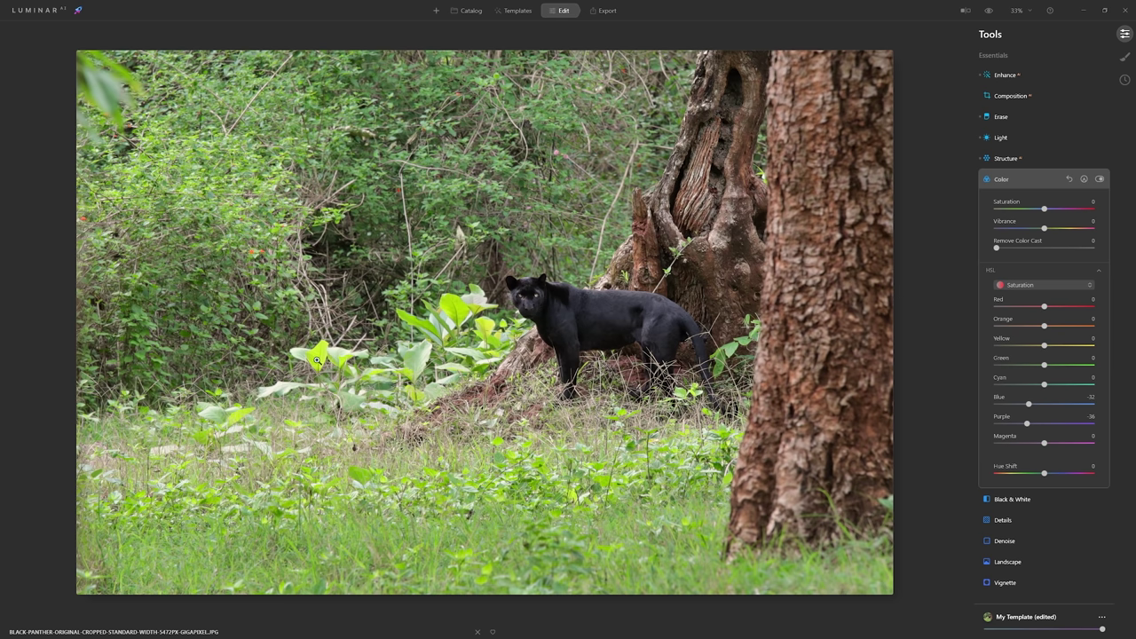
left_click(1064, 282)
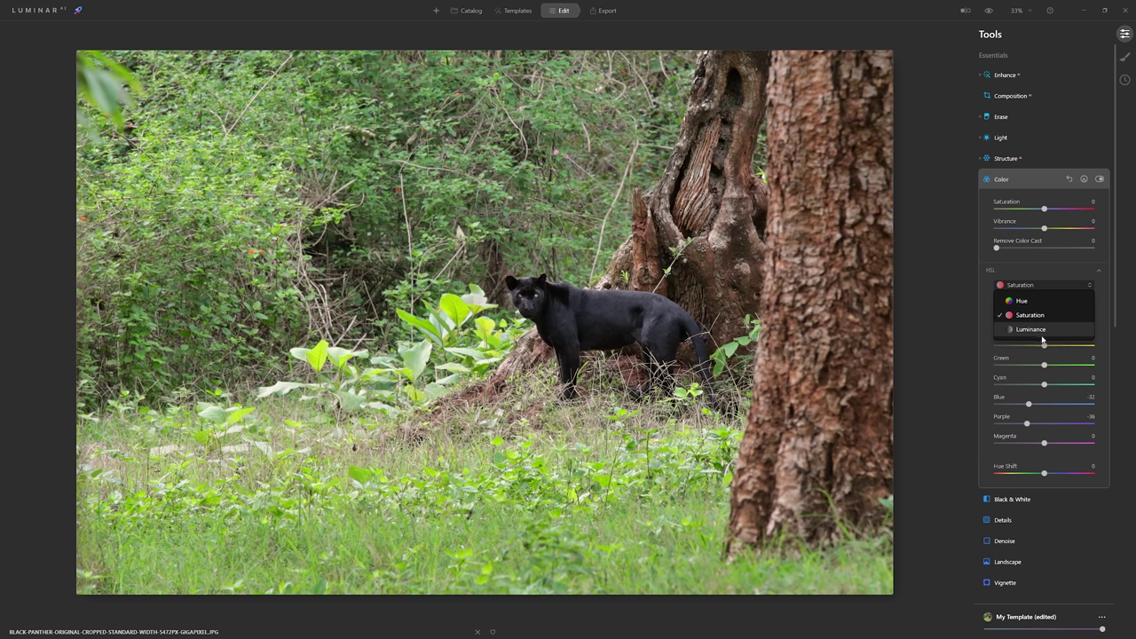
left_click(1035, 331)
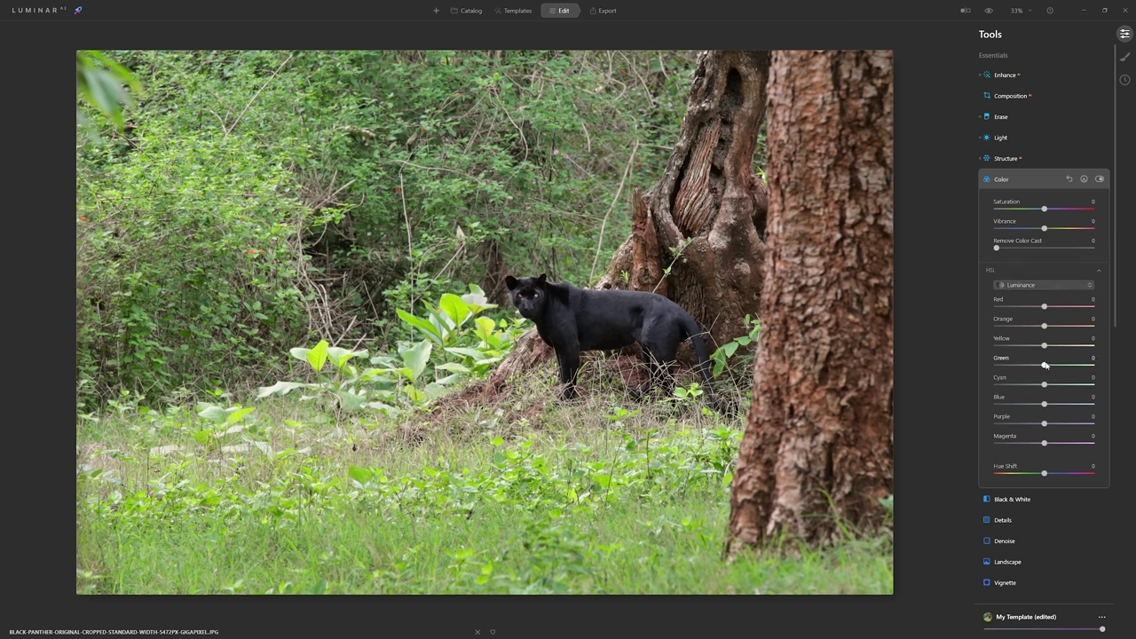
mouse_move(1044, 366)
left_mouse_down()
mouse_move(1007, 363)
mouse_move(1034, 378)
mouse_move(1024, 339)
mouse_move(1008, 350)
mouse_move(1041, 346)
left_mouse_up()
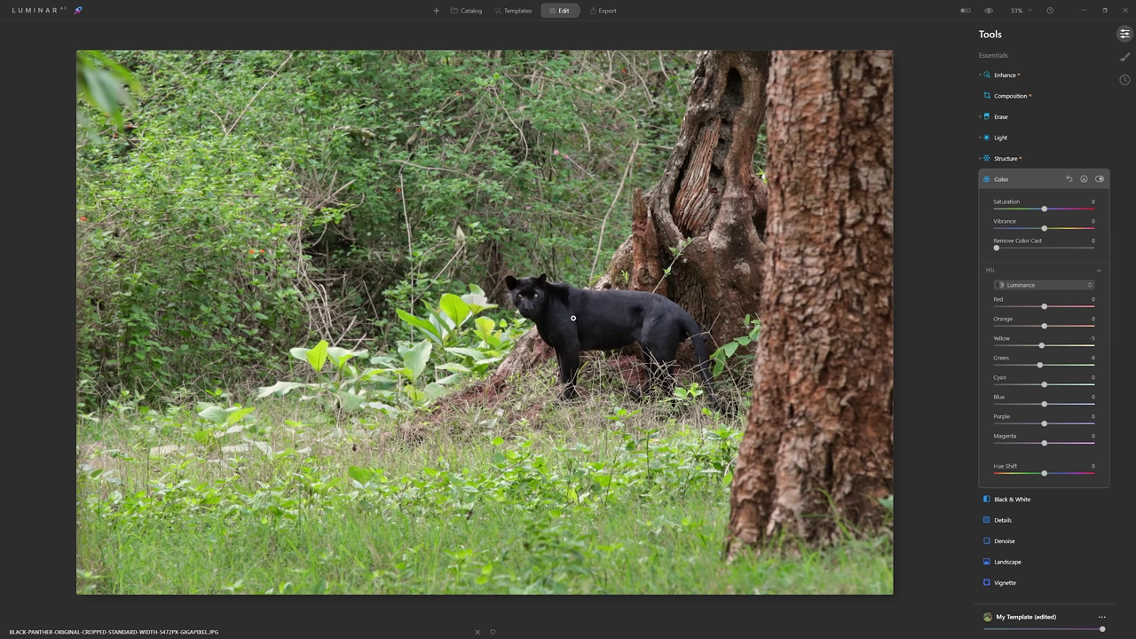
Open the Details adjustment and preview Small Details and Medium Details at 100 in turn on the panther, resetting each to 0
left_click(1018, 519)
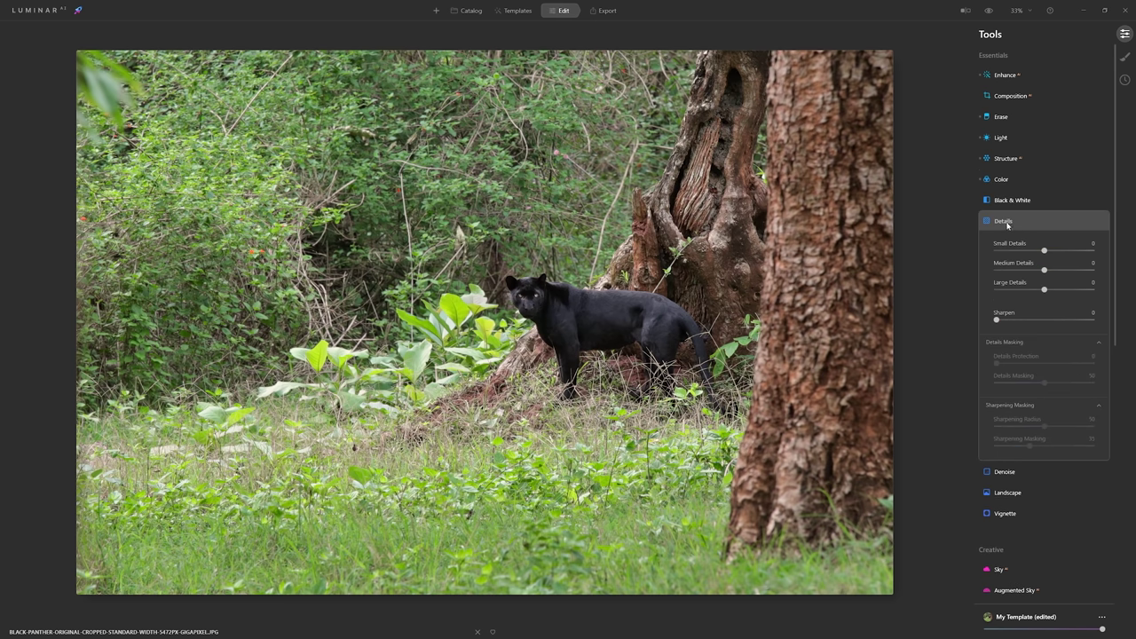
double_click(583, 308)
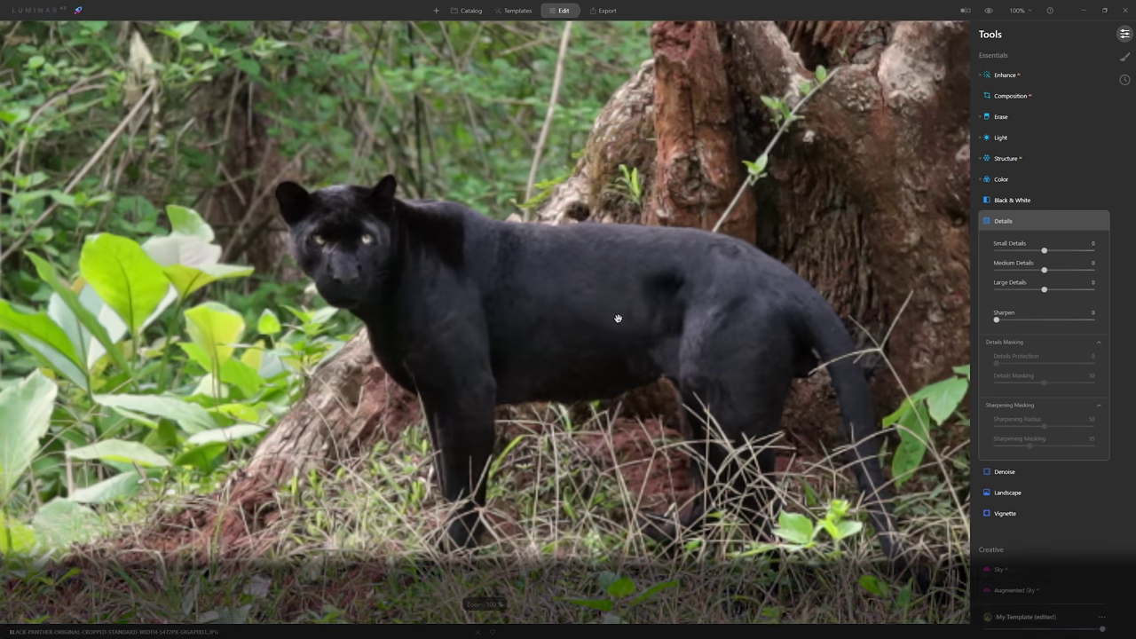
left_click_drag(1045, 253, 1101, 251)
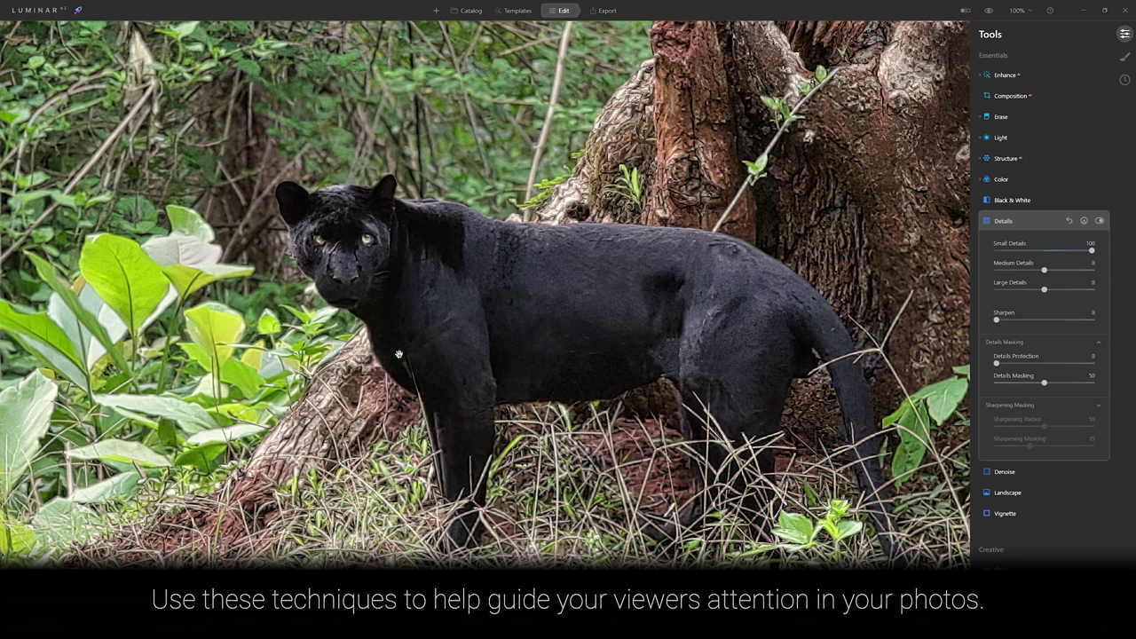
left_click(1100, 221)
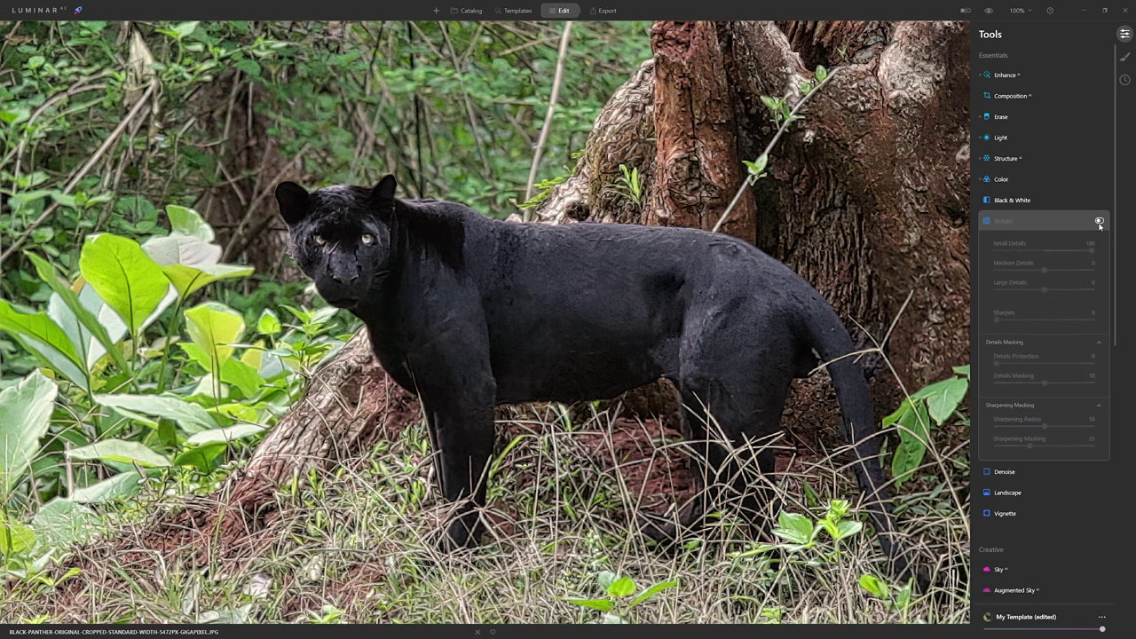
left_click(1100, 221)
double_click(1061, 250)
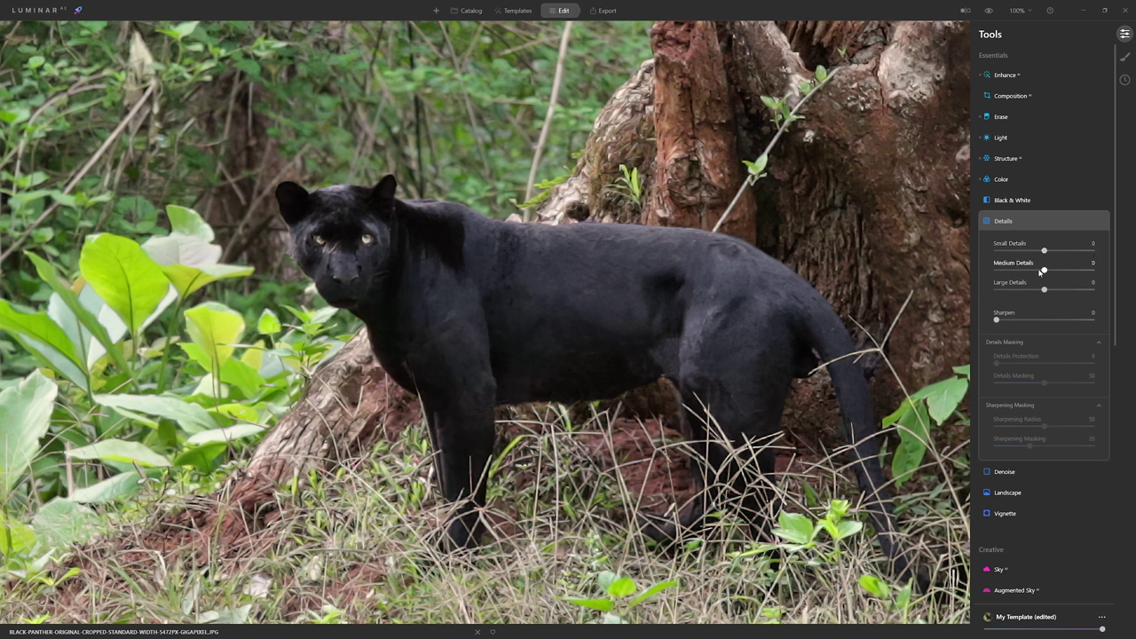
left_click_drag(1060, 270, 1109, 262)
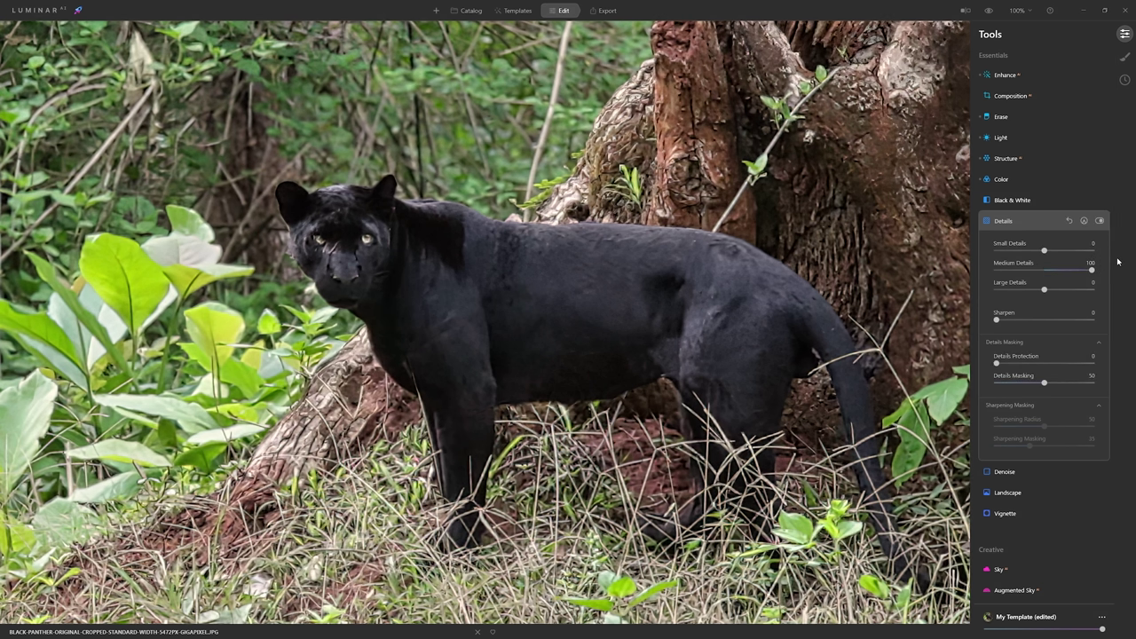
double_click(1091, 270)
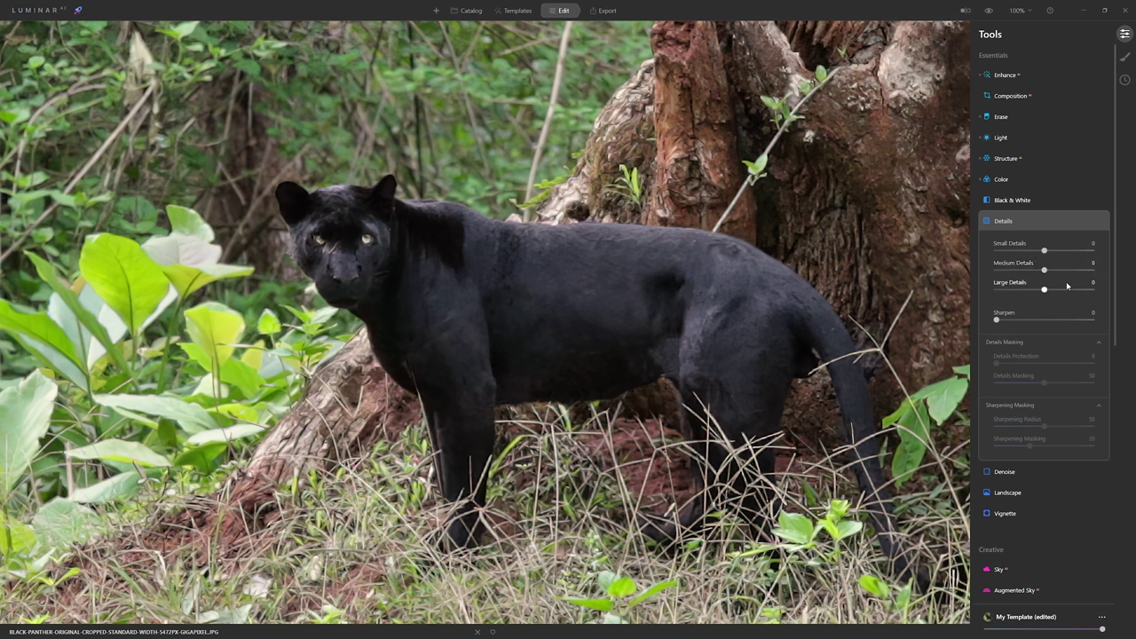
Set Small Details to 100, Large Details to 31, Sharpen to 36 and Sharpening Radius to 85, and compare the Details effect
mouse_move(1045, 291)
left_mouse_down()
mouse_move(1101, 293)
mouse_move(1045, 290)
left_mouse_up()
mouse_move(1044, 251)
left_mouse_down()
mouse_move(1119, 256)
mouse_move(1050, 251)
left_mouse_up()
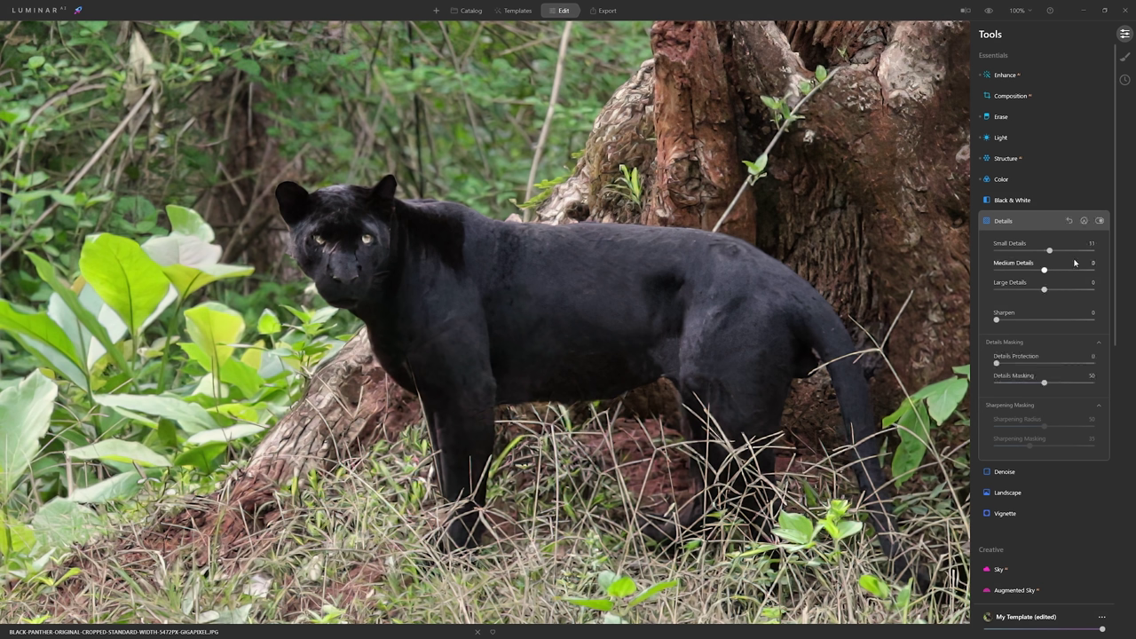
key("ctrl+z")
mouse_move(1045, 292)
left_mouse_down()
mouse_move(1093, 289)
mouse_move(1057, 290)
left_mouse_up()
left_click_drag(1044, 250, 1091, 251)
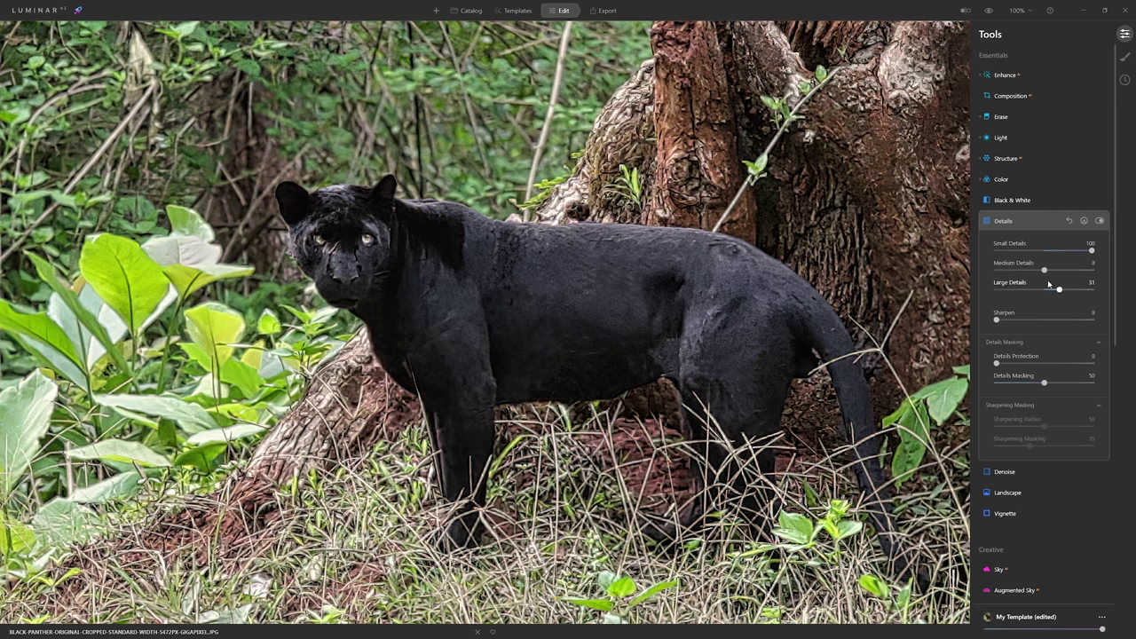
left_click_drag(998, 322, 1094, 319)
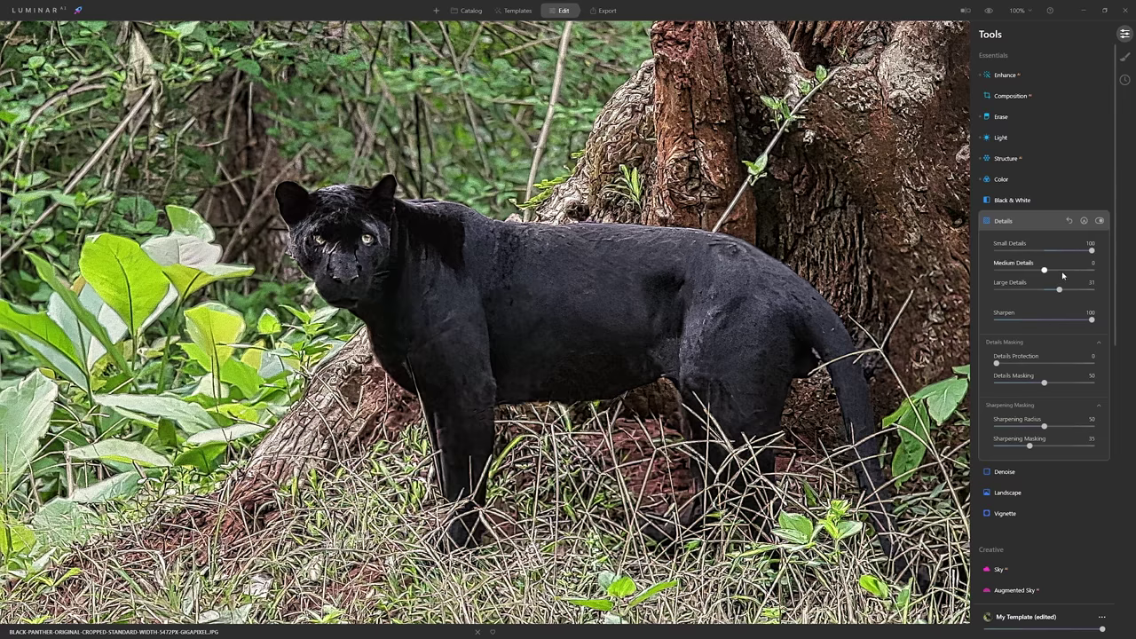
left_click_drag(1091, 320, 1034, 327)
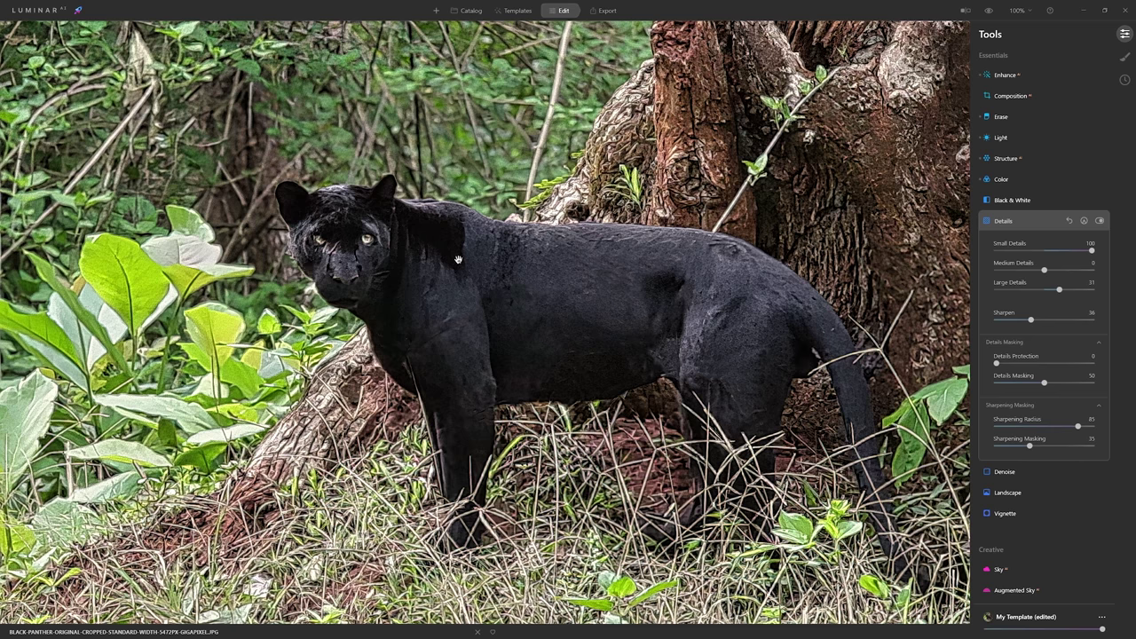
left_click(1099, 220)
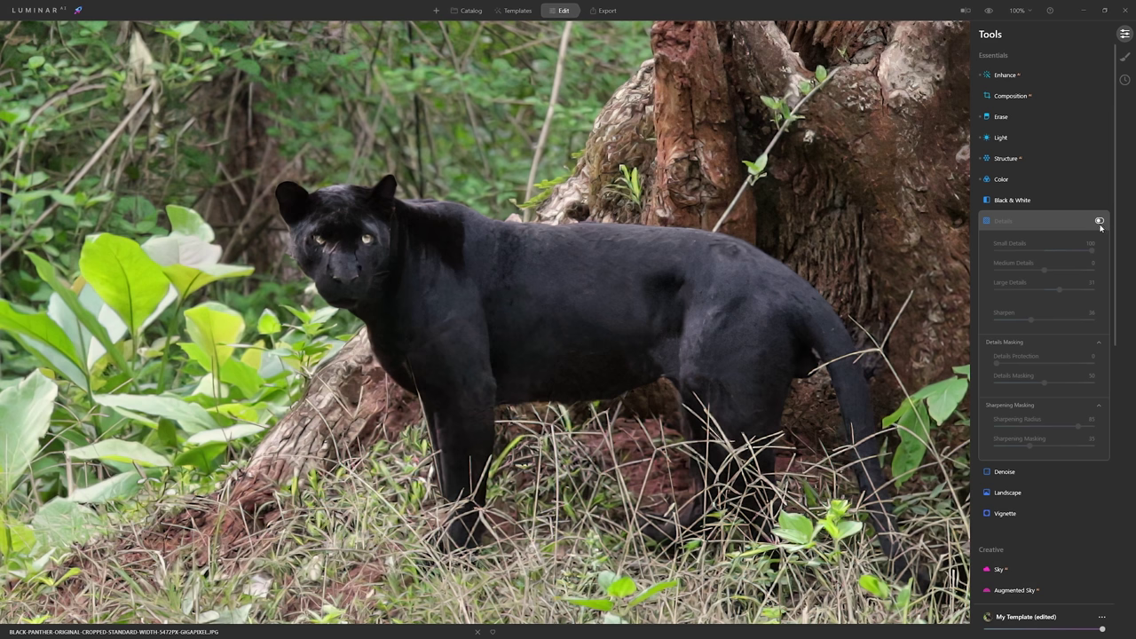
left_click(1100, 221)
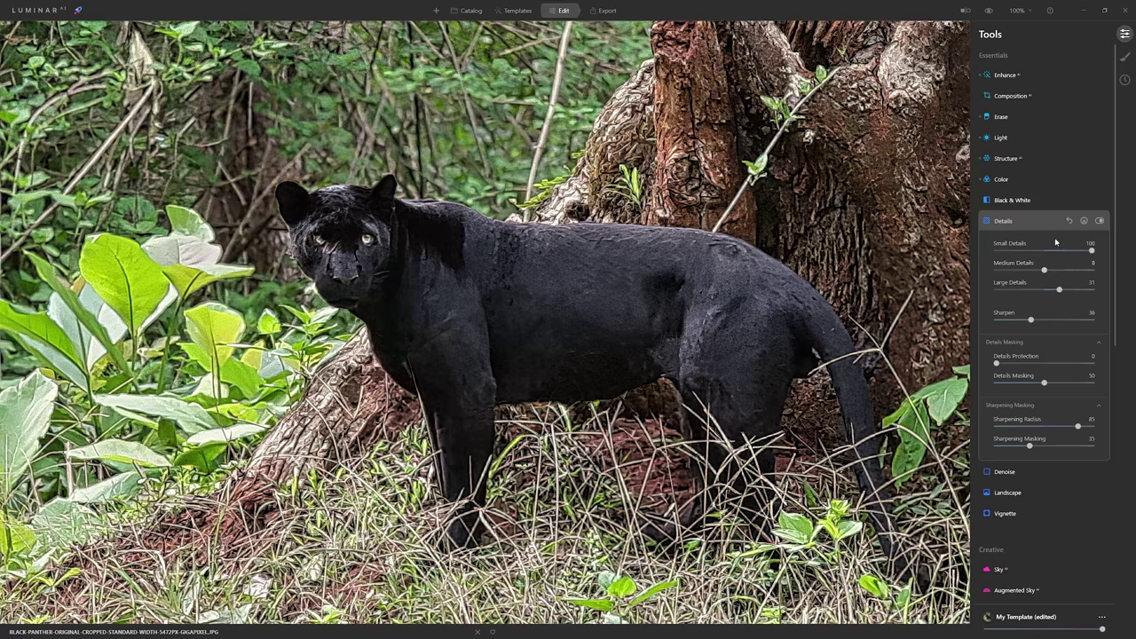
Paint a Details mask over the panther's head, torso and front leg with a brush radius of 106
left_click(1085, 220)
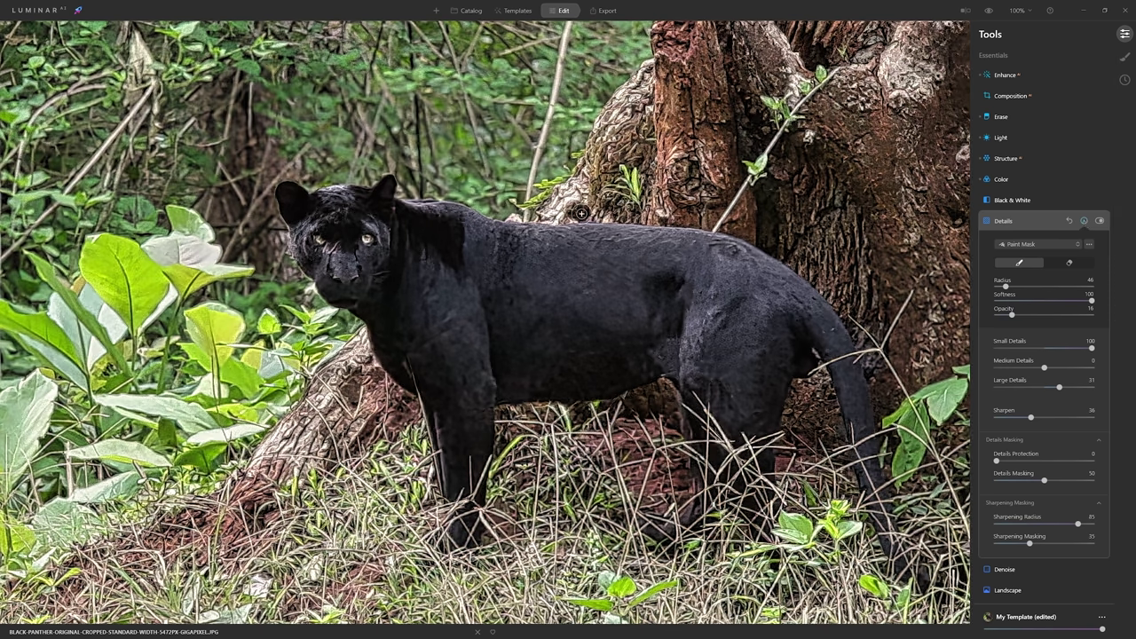
key("bracketright")
key("bracketright")
key("bracketright")
key("bracketright")
key("bracketright")
key("bracketright")
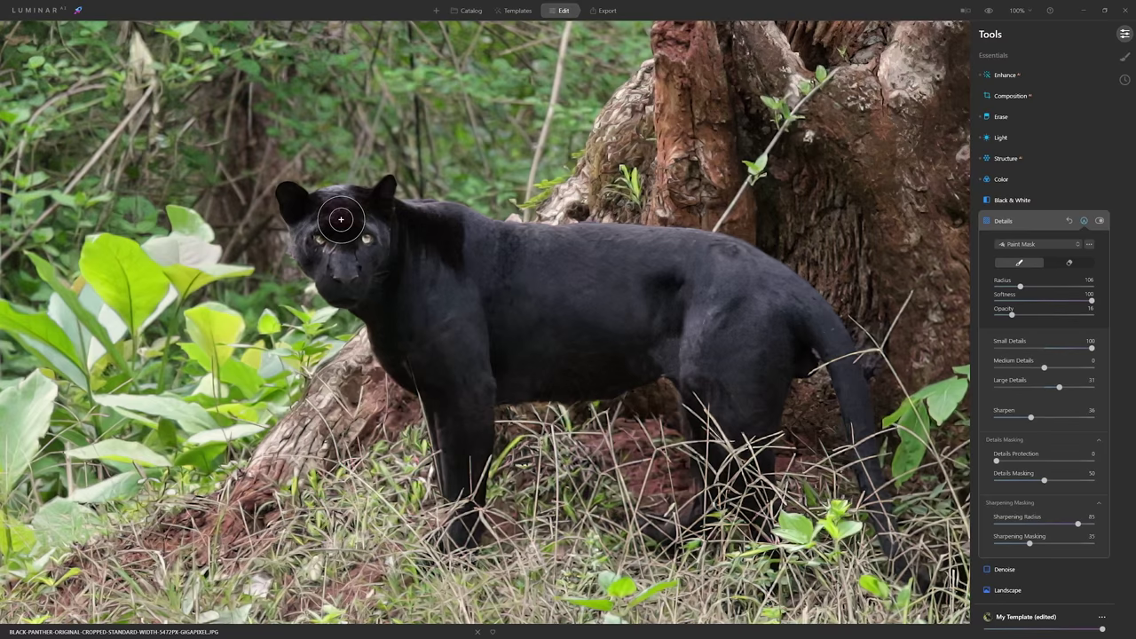
mouse_move(341, 219)
left_mouse_down()
mouse_move(325, 223)
mouse_move(376, 241)
mouse_move(347, 264)
mouse_move(416, 310)
mouse_move(414, 360)
mouse_move(416, 237)
mouse_move(459, 436)
mouse_move(494, 256)
mouse_move(654, 311)
mouse_move(527, 343)
mouse_move(703, 350)
mouse_move(736, 411)
mouse_move(771, 308)
mouse_move(667, 254)
mouse_move(508, 257)
mouse_move(334, 211)
mouse_move(308, 239)
mouse_move(563, 298)
left_mouse_up()
mouse_move(352, 248)
left_mouse_down()
mouse_move(371, 221)
mouse_move(344, 217)
mouse_move(328, 266)
mouse_move(348, 223)
mouse_move(338, 268)
mouse_move(369, 234)
mouse_move(457, 370)
mouse_move(437, 314)
mouse_move(455, 464)
left_mouse_up()
mouse_move(458, 270)
left_mouse_down()
mouse_move(456, 311)
mouse_move(624, 269)
mouse_move(713, 302)
mouse_move(755, 352)
mouse_move(720, 385)
mouse_move(645, 320)
mouse_move(328, 230)
mouse_move(582, 259)
mouse_move(726, 306)
mouse_move(728, 295)
mouse_move(712, 304)
mouse_move(753, 299)
mouse_move(830, 344)
mouse_move(725, 307)
mouse_move(710, 269)
mouse_move(639, 252)
mouse_move(447, 262)
mouse_move(595, 279)
mouse_move(496, 332)
left_mouse_up()
Extend the Details mask along the panther's belly and over its face with a brush radius of 82
key("[")
key("[")
left_click_drag(529, 369, 660, 369)
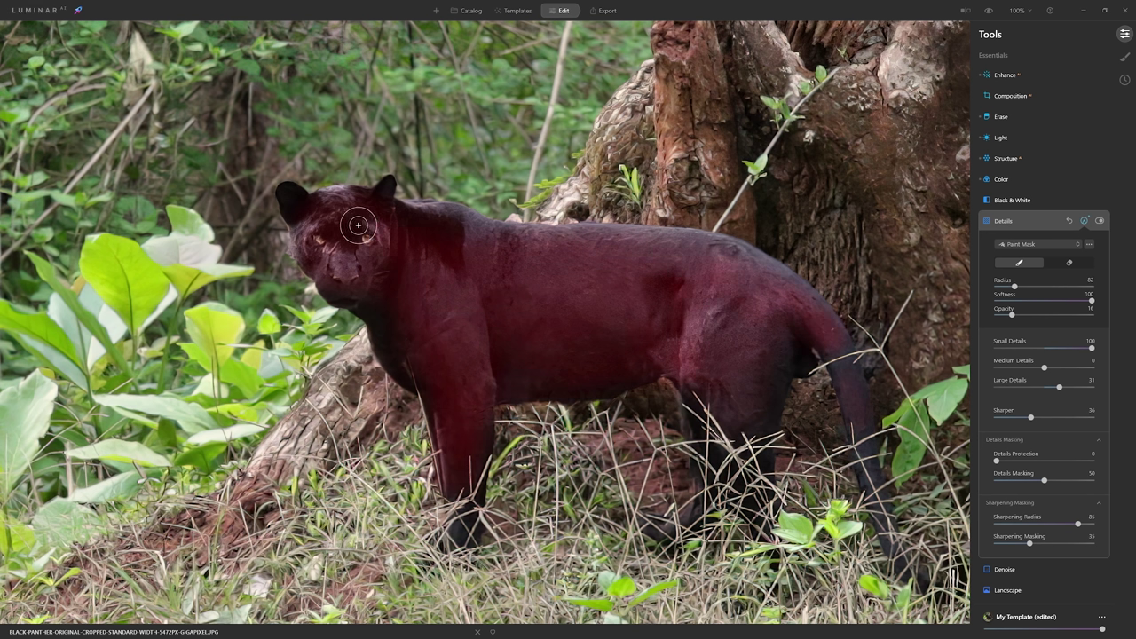
mouse_move(320, 238)
left_mouse_down()
mouse_move(366, 258)
mouse_move(340, 283)
left_mouse_up()
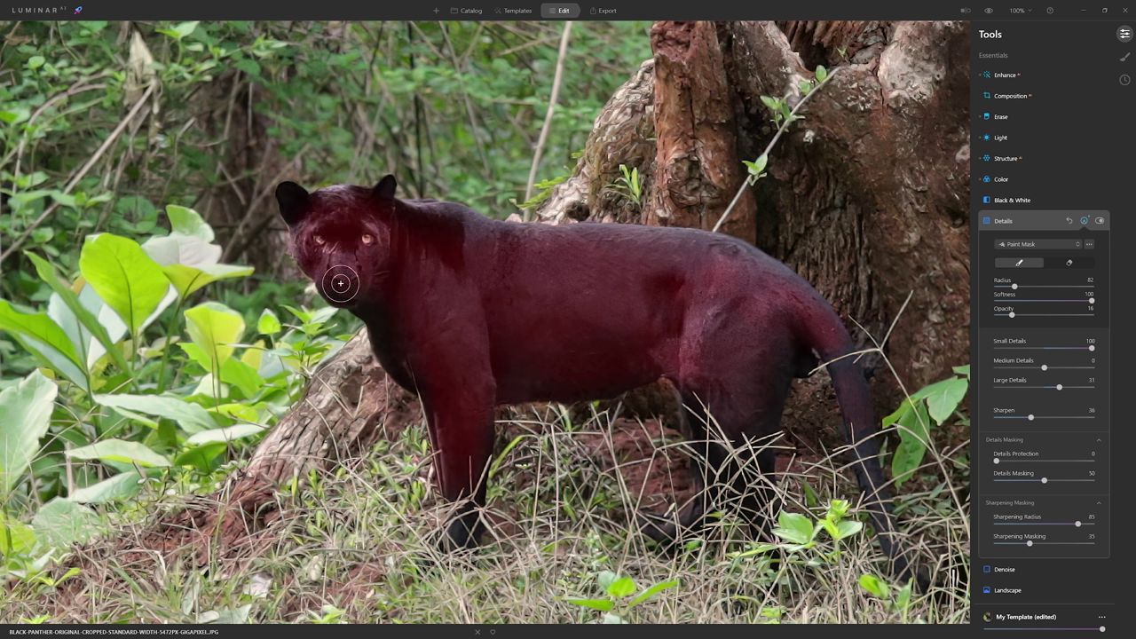
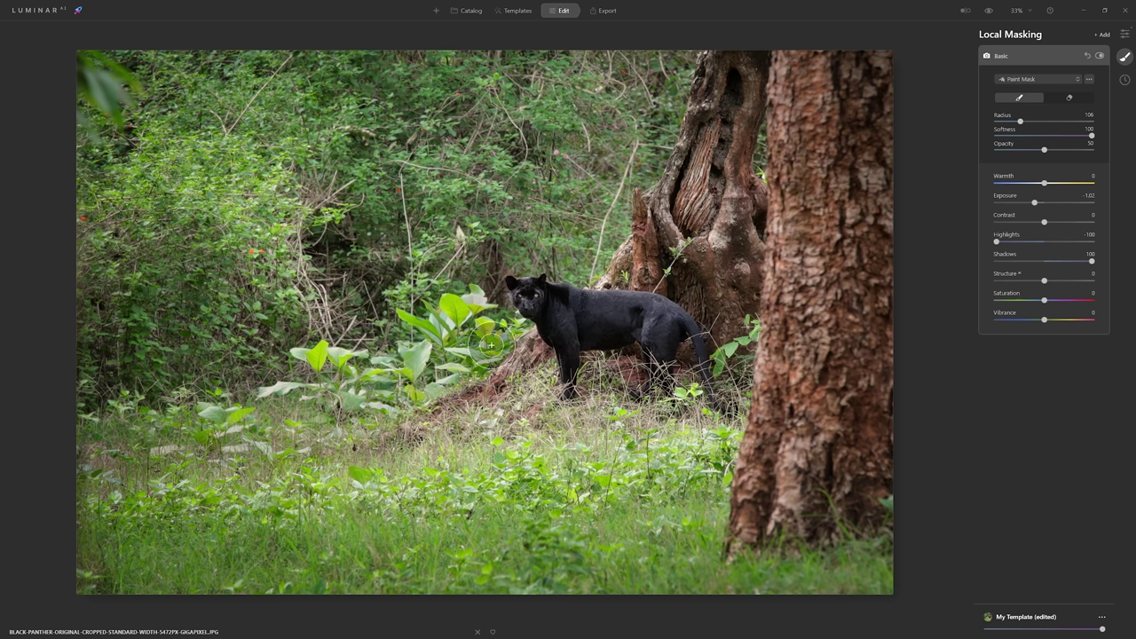
Paint the darkening Basic local mask over the grass below the panther and the leafy plants beside it, enlarging the brush radius to 166
key("bracketright")
key("bracketright")
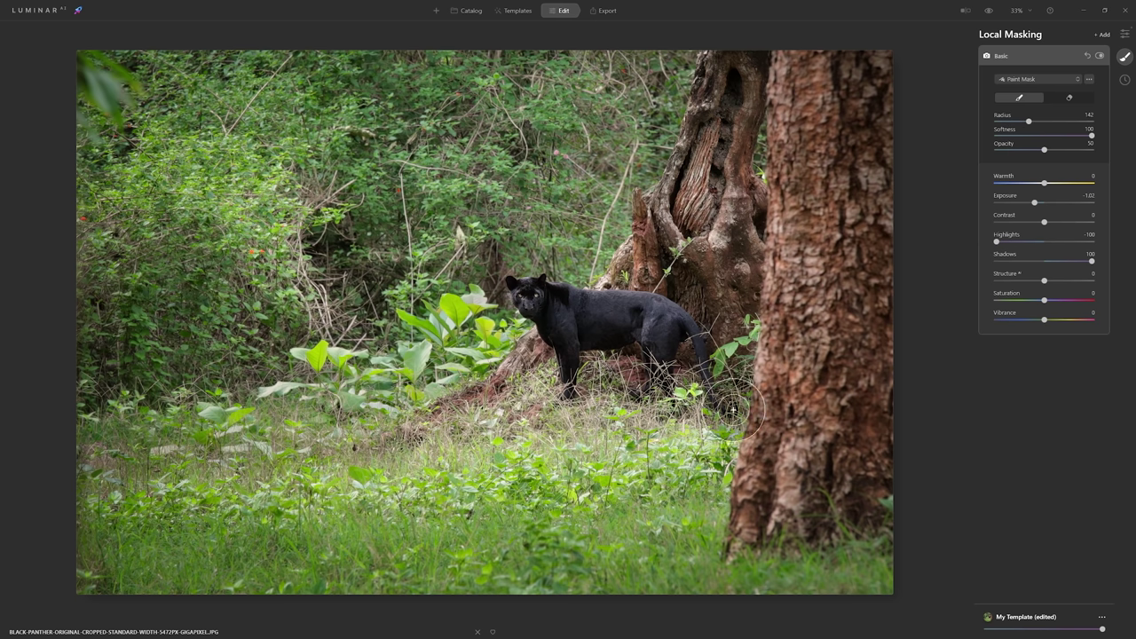
left_click(710, 413)
mouse_move(710, 413)
left_mouse_down()
mouse_move(612, 391)
mouse_move(535, 431)
mouse_move(625, 424)
mouse_move(536, 381)
mouse_move(391, 446)
mouse_move(680, 414)
mouse_move(513, 446)
mouse_move(21, 462)
mouse_move(559, 452)
mouse_move(692, 425)
mouse_move(684, 444)
left_mouse_up()
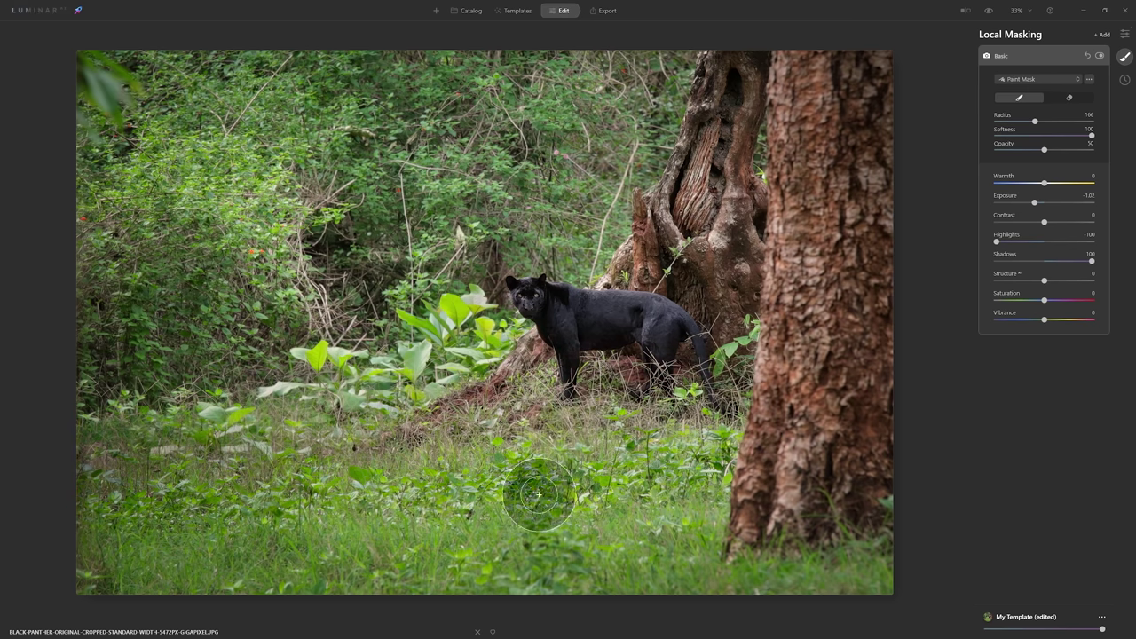
left_click_drag(337, 353, 279, 383)
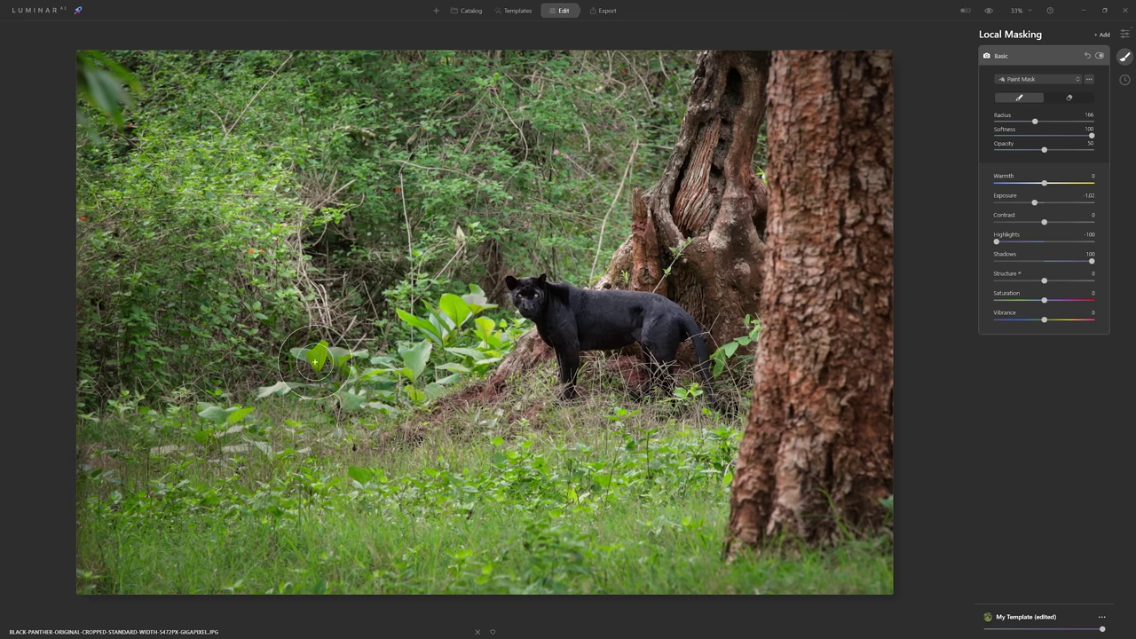
Refine the Basic local mask around the panther's head, the tree base and nearby foliage with brush radius 34, and compare its effect
key("bracketleft")
key("bracketleft")
key("bracketleft")
key("bracketleft")
key("bracketleft")
key("bracketleft")
left_click_drag(519, 323, 516, 324)
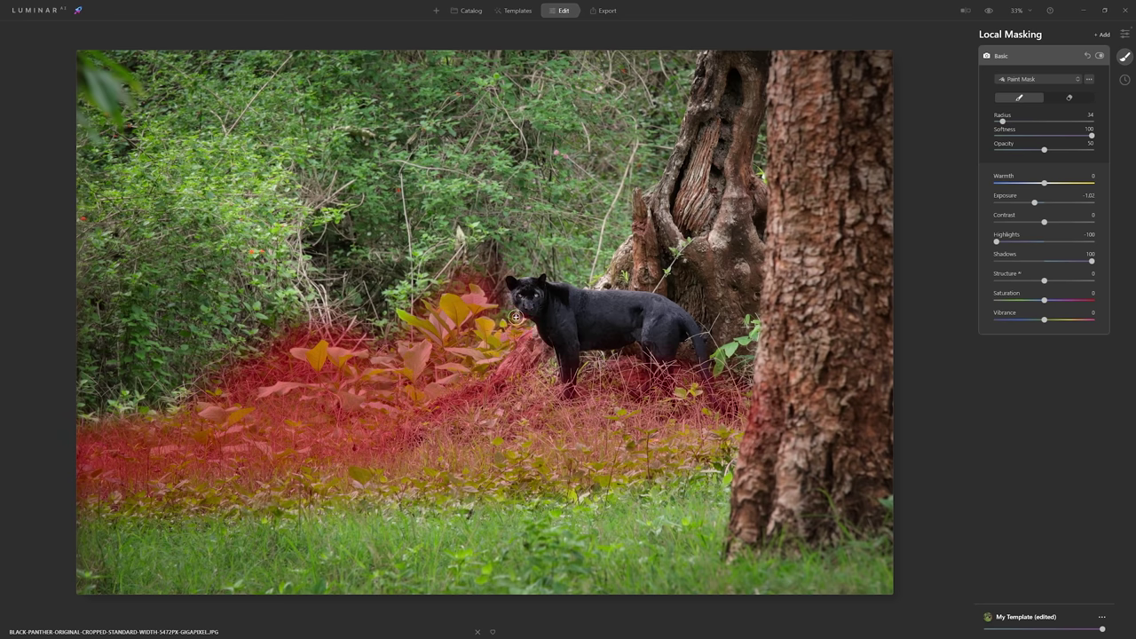
left_click_drag(513, 312, 512, 316)
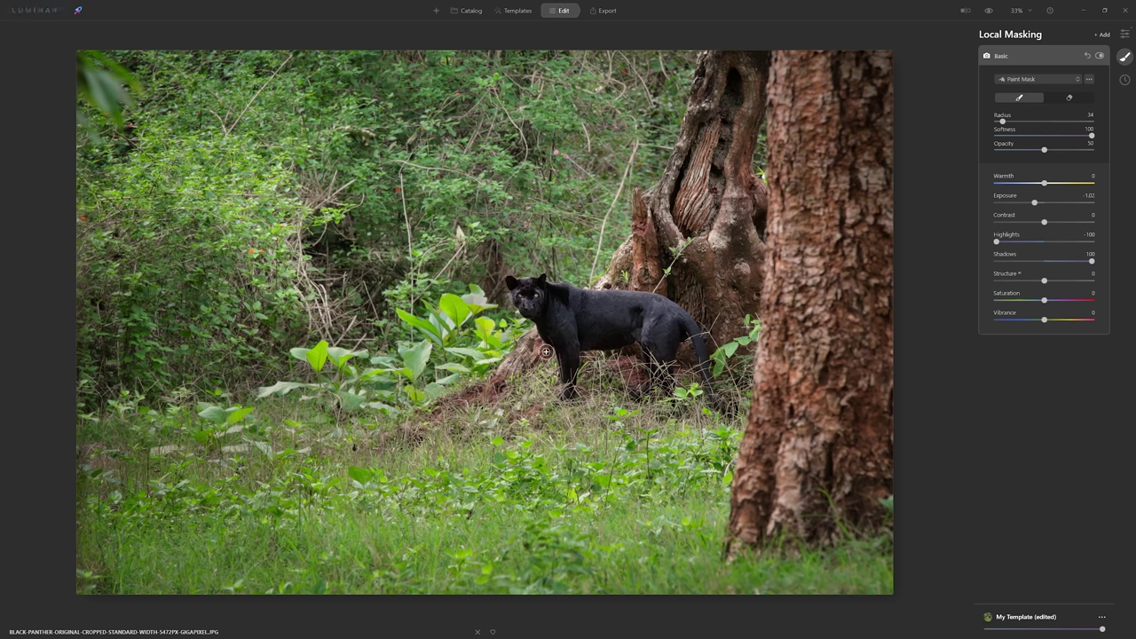
left_click_drag(596, 286, 616, 268)
left_click_drag(457, 251, 458, 238)
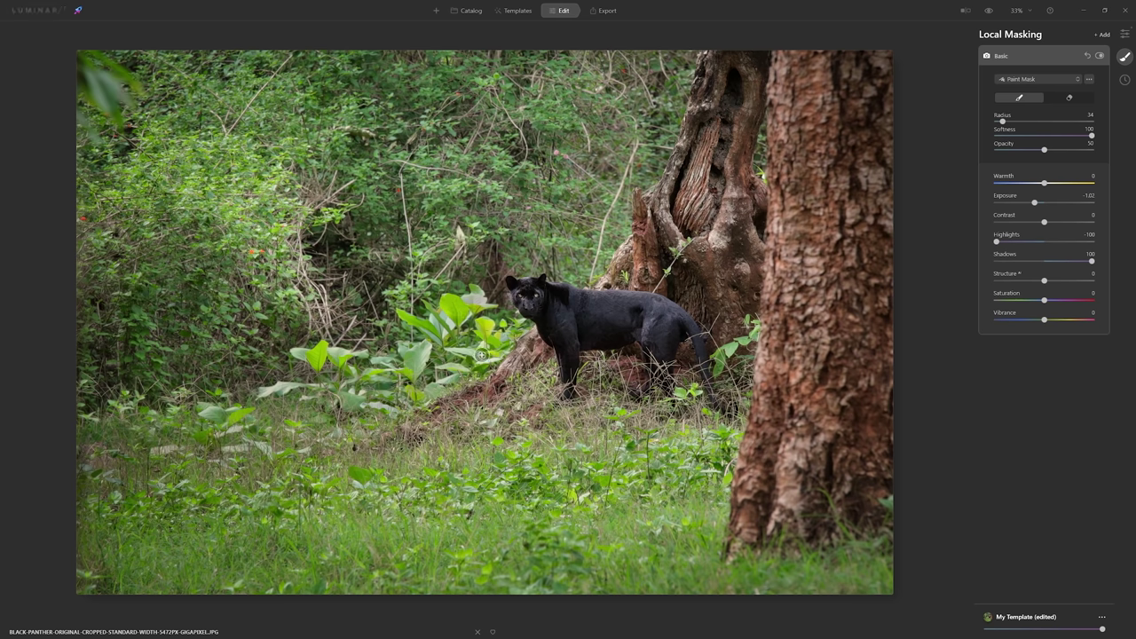
left_click(1100, 55)
left_click(1099, 56)
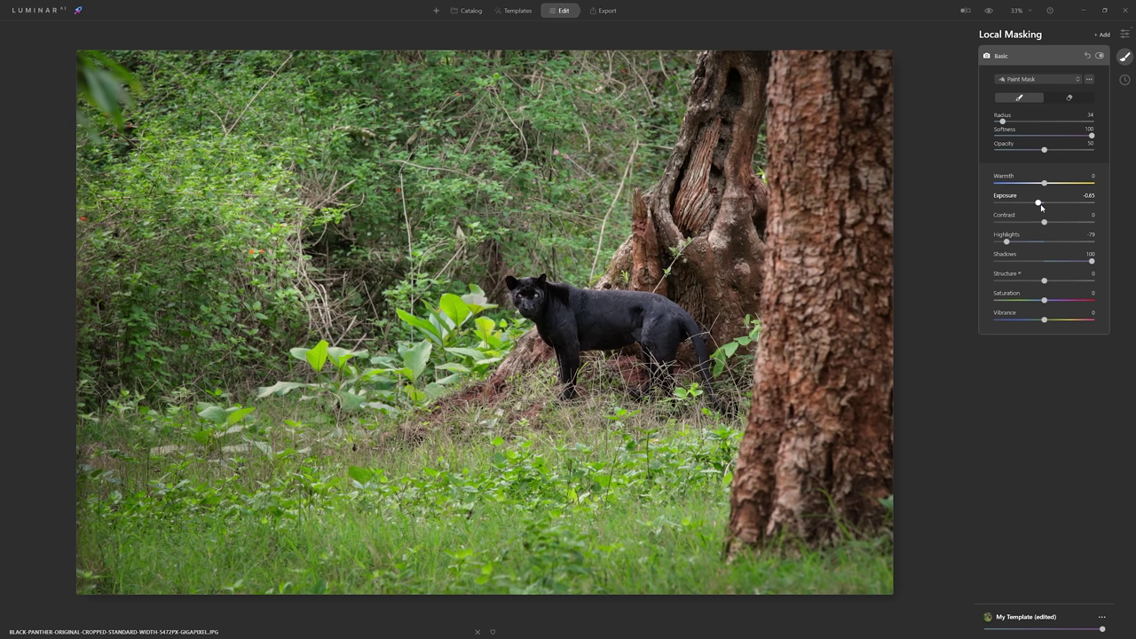
Add a second Basic local mask with Exposure -0.65, Contrast -14, Highlights -26 and Structure -61
left_click(1104, 35)
left_click(1098, 55)
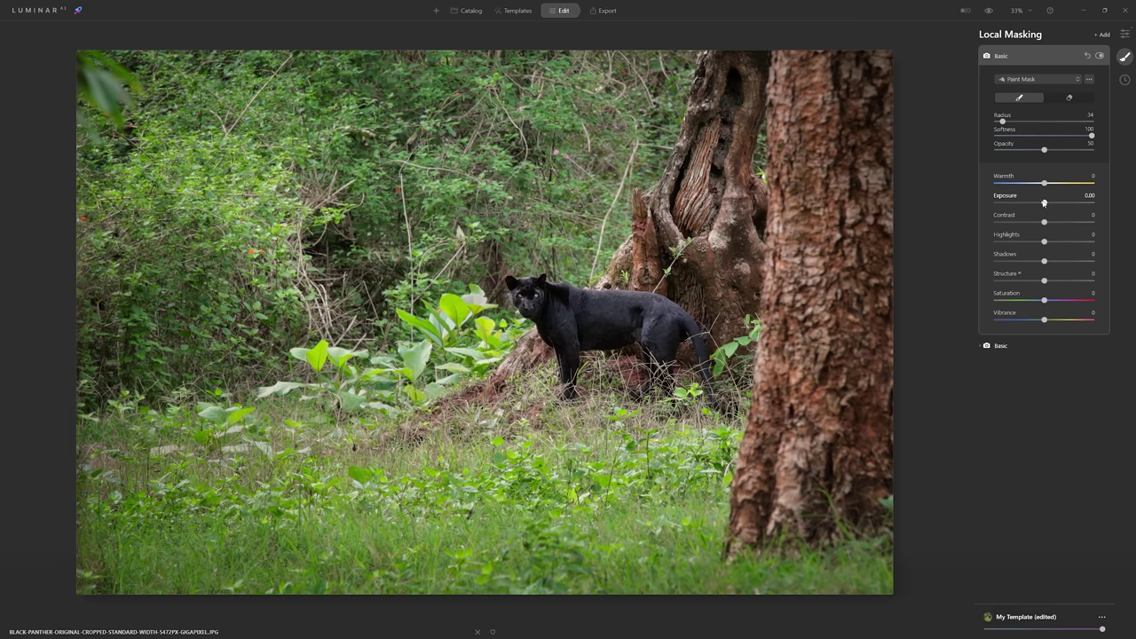
left_click_drag(1044, 202, 1037, 204)
left_click_drag(1043, 222, 1041, 223)
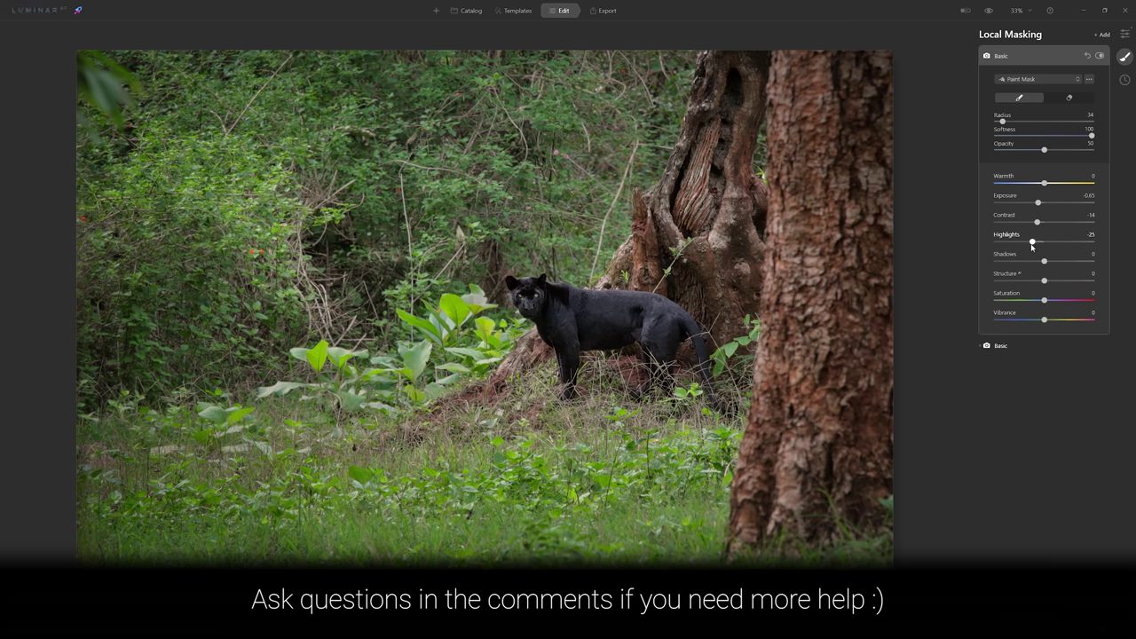
left_click_drag(1043, 278, 1018, 280)
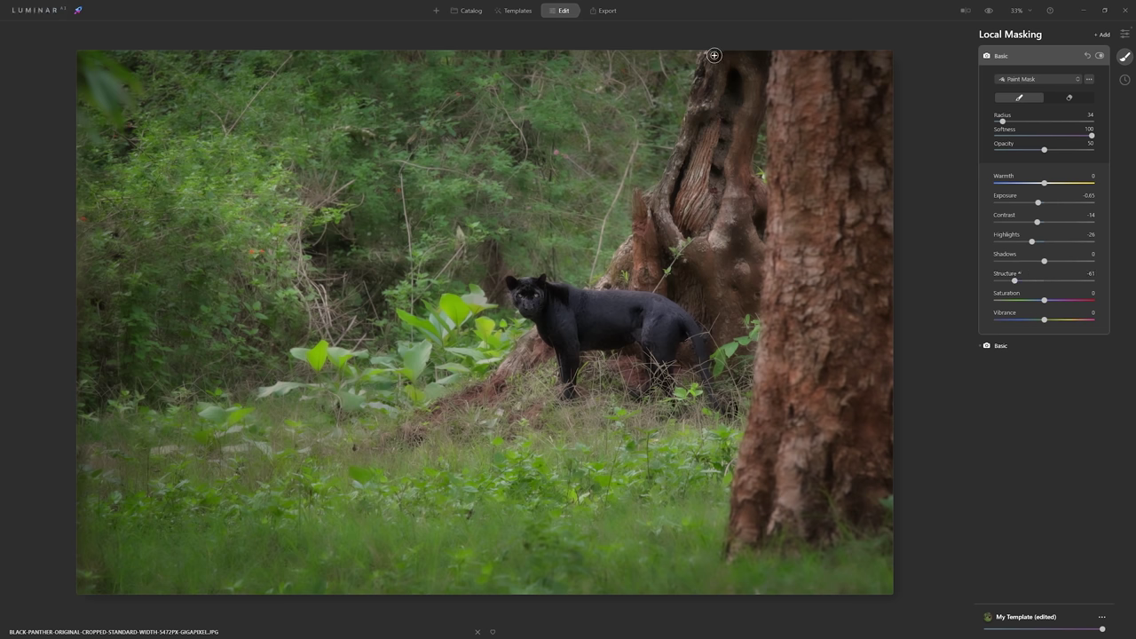
Paint the second Basic local mask over the outer areas of the photo around the panther with a brush radius of 274
key("bracketright")
key("bracketright")
key("bracketright")
key("bracketright")
key("bracketright")
key("bracketright")
key("bracketright")
key("bracketright")
key("bracketright")
key("bracketright")
mouse_move(677, 56)
left_mouse_down()
mouse_move(363, 55)
mouse_move(178, 81)
mouse_move(94, 117)
mouse_move(139, 142)
mouse_move(169, 221)
mouse_move(367, 108)
mouse_move(591, 89)
mouse_move(639, 63)
mouse_move(114, 148)
mouse_move(55, 553)
mouse_move(405, 601)
mouse_move(769, 578)
mouse_move(910, 594)
mouse_move(288, 605)
mouse_move(94, 499)
mouse_move(616, 533)
mouse_move(222, 585)
left_mouse_up()
mouse_move(83, 431)
left_mouse_down()
mouse_move(309, 329)
mouse_move(363, 183)
mouse_move(284, 101)
mouse_move(258, 119)
mouse_move(137, 78)
mouse_move(97, 86)
mouse_move(65, 624)
mouse_move(915, 611)
mouse_move(210, 571)
mouse_move(71, 261)
mouse_move(486, 24)
mouse_move(497, 53)
mouse_move(705, 51)
mouse_move(814, 199)
left_mouse_up()
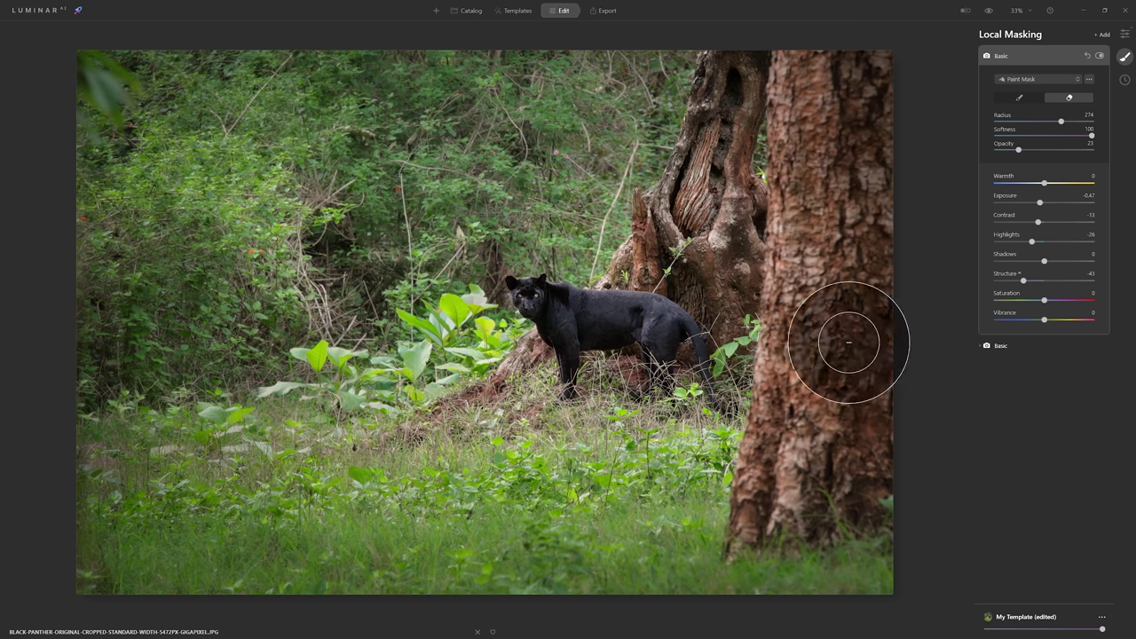
Add a third Basic local mask with Exposure -0.56, Contrast -100, Shadows -64 and Structure 27
left_click(1103, 36)
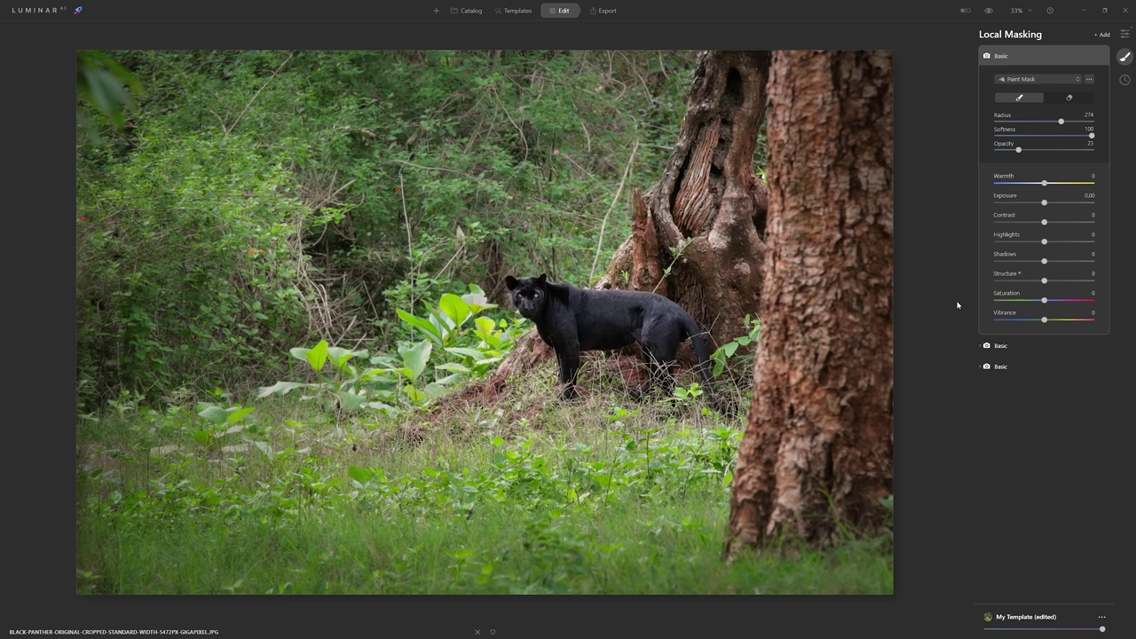
left_click_drag(1031, 226, 1108, 223)
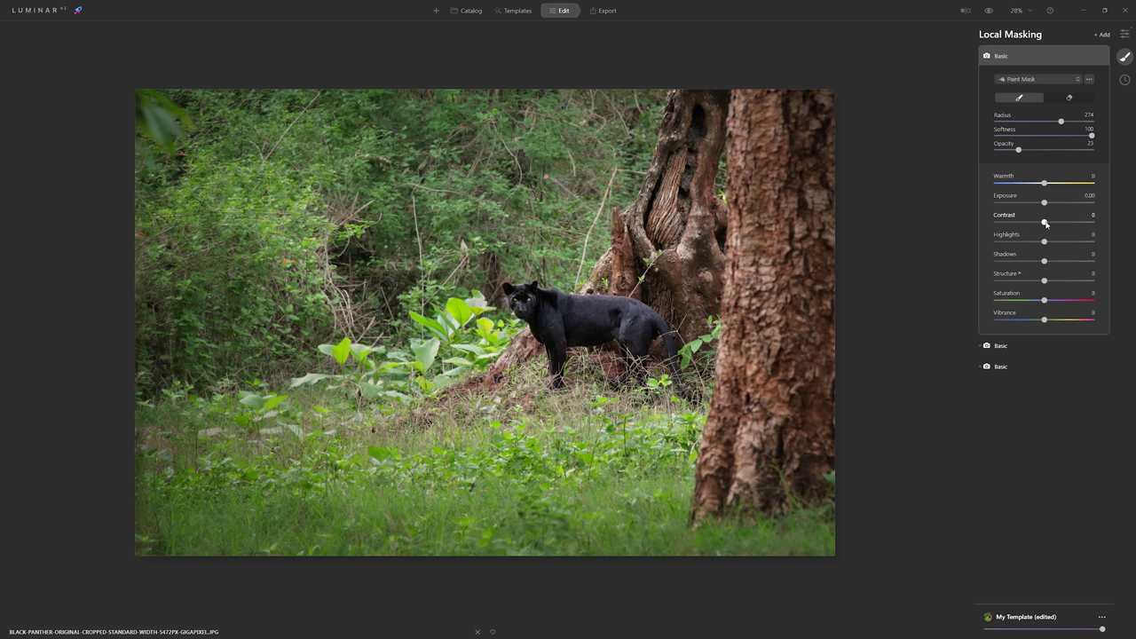
left_click_drag(1005, 221, 977, 213)
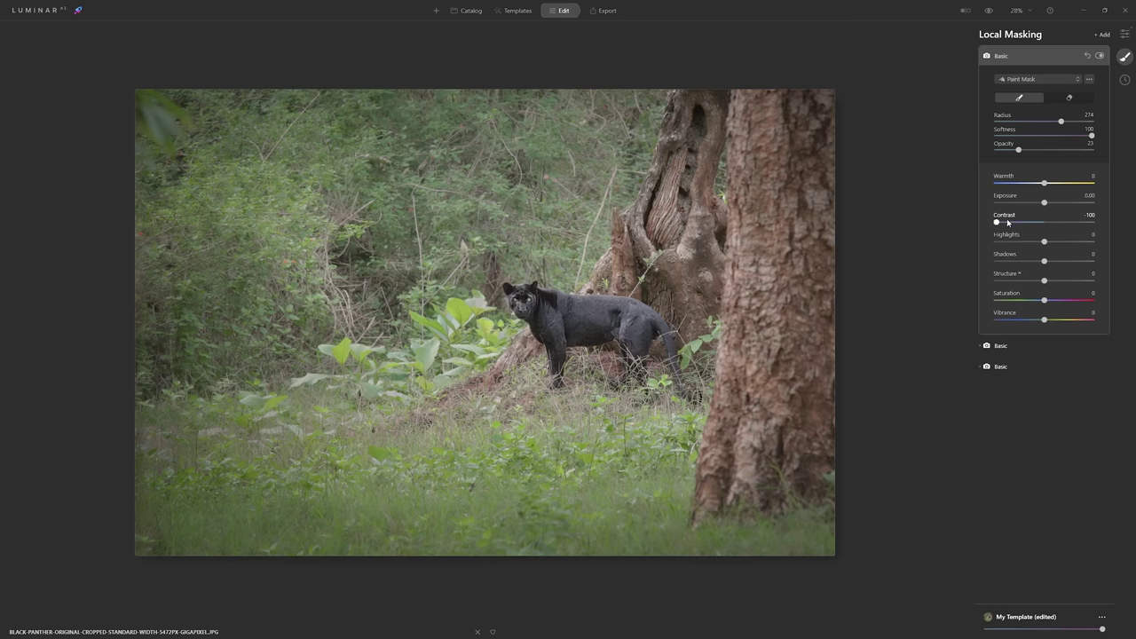
left_click_drag(1043, 205, 1038, 204)
left_click_drag(1044, 261, 1013, 262)
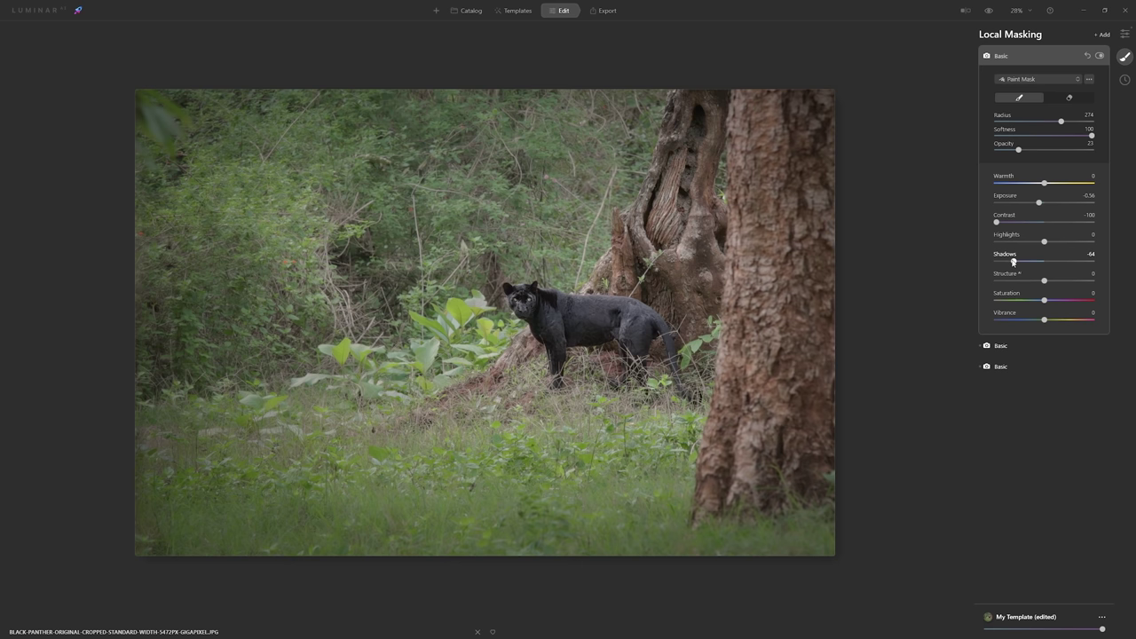
left_click_drag(1043, 280, 1058, 281)
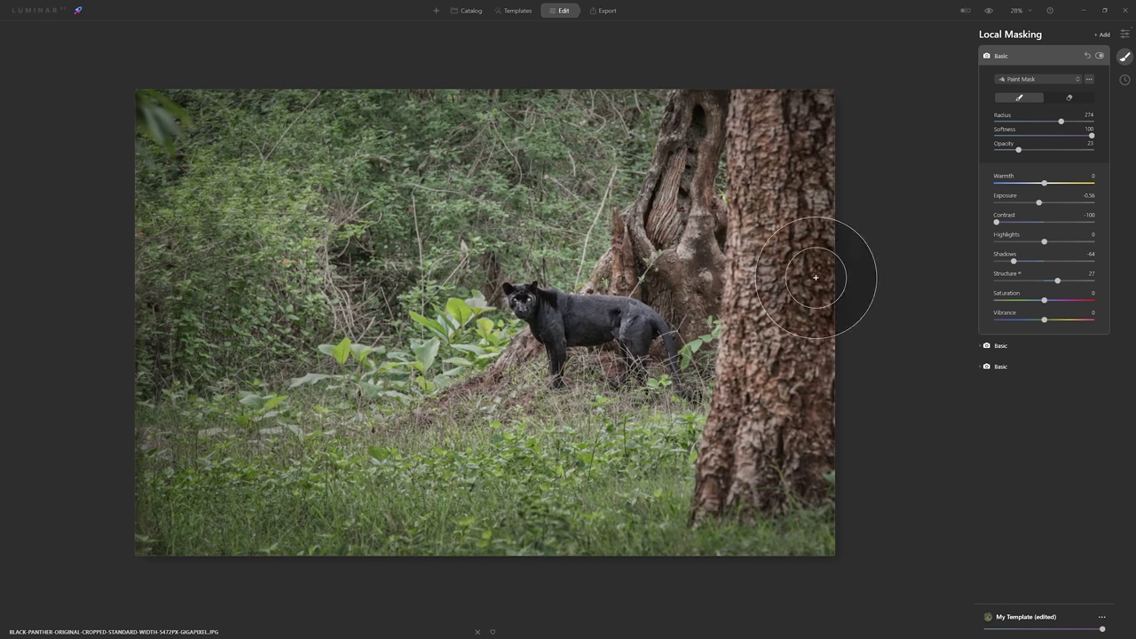
Compare the photo with and without the third Basic local mask
left_click(1100, 56)
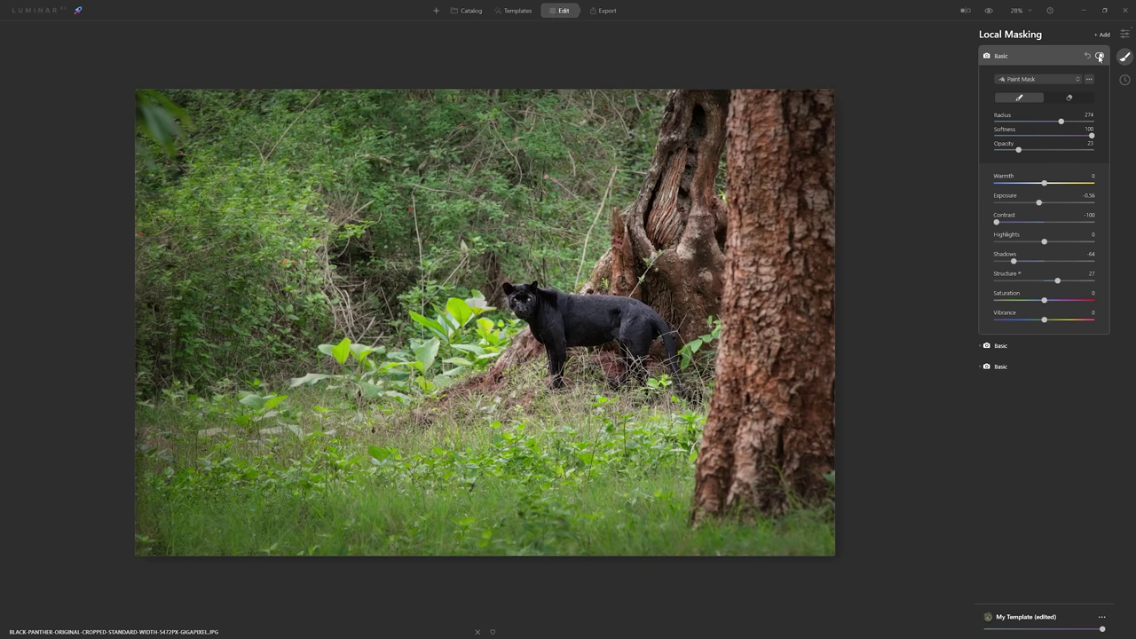
left_click(1100, 56)
left_click(1100, 56)
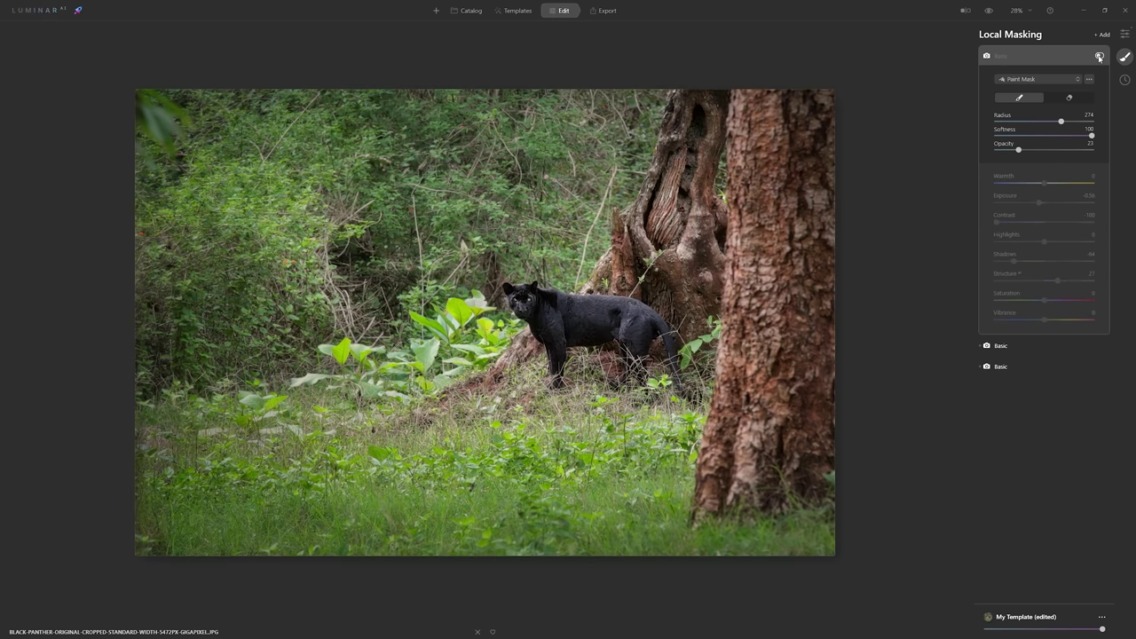
left_click(1099, 56)
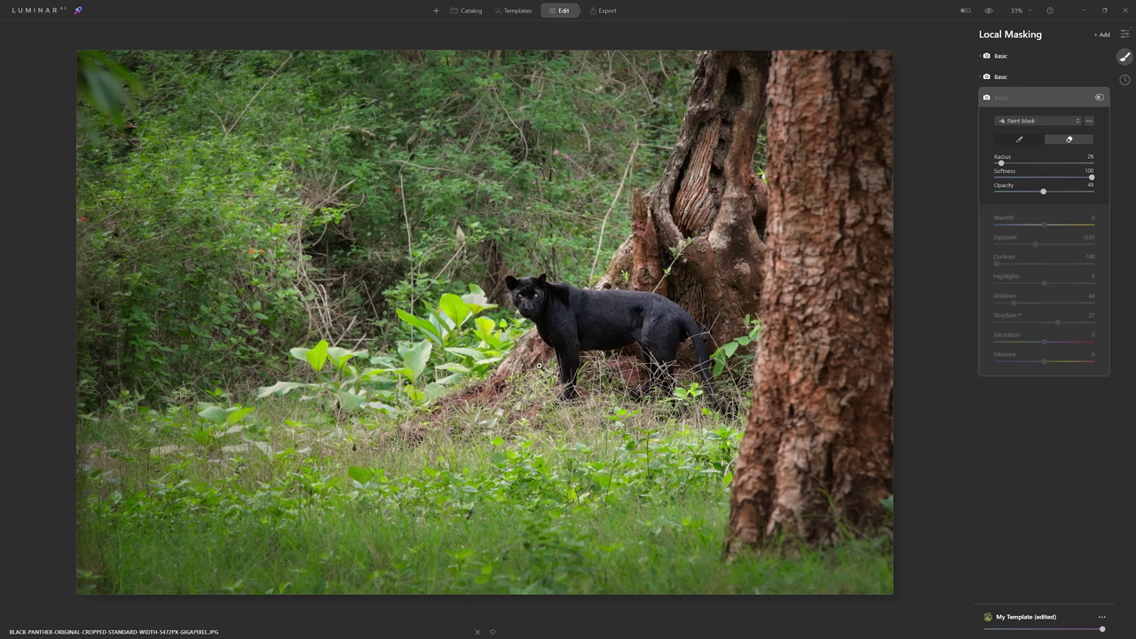
left_click(1100, 97)
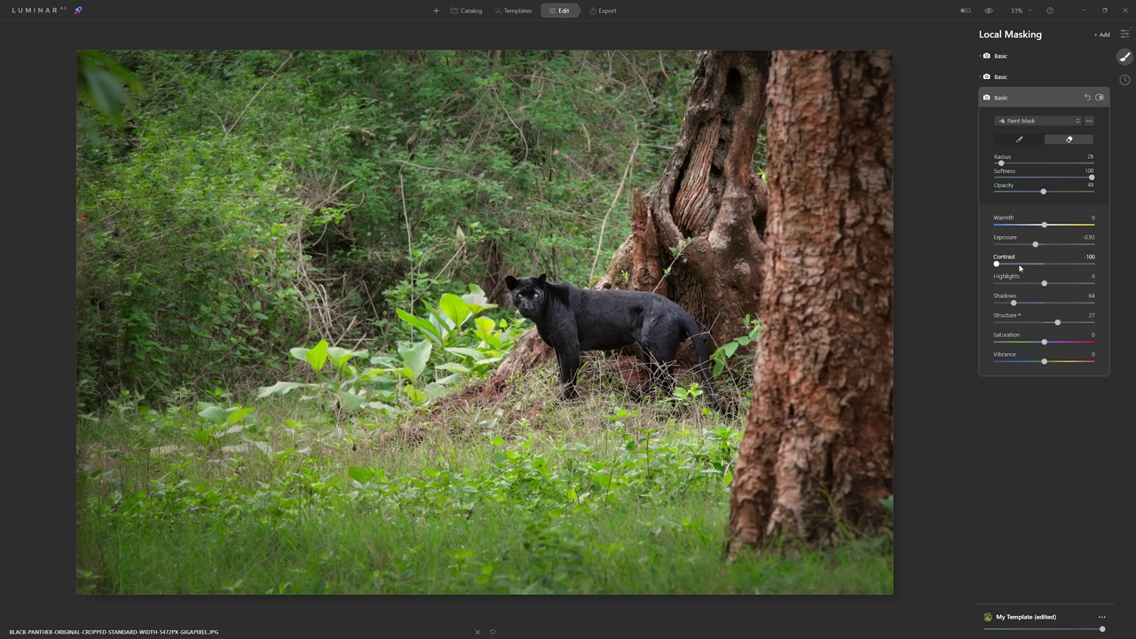
left_click(1100, 97)
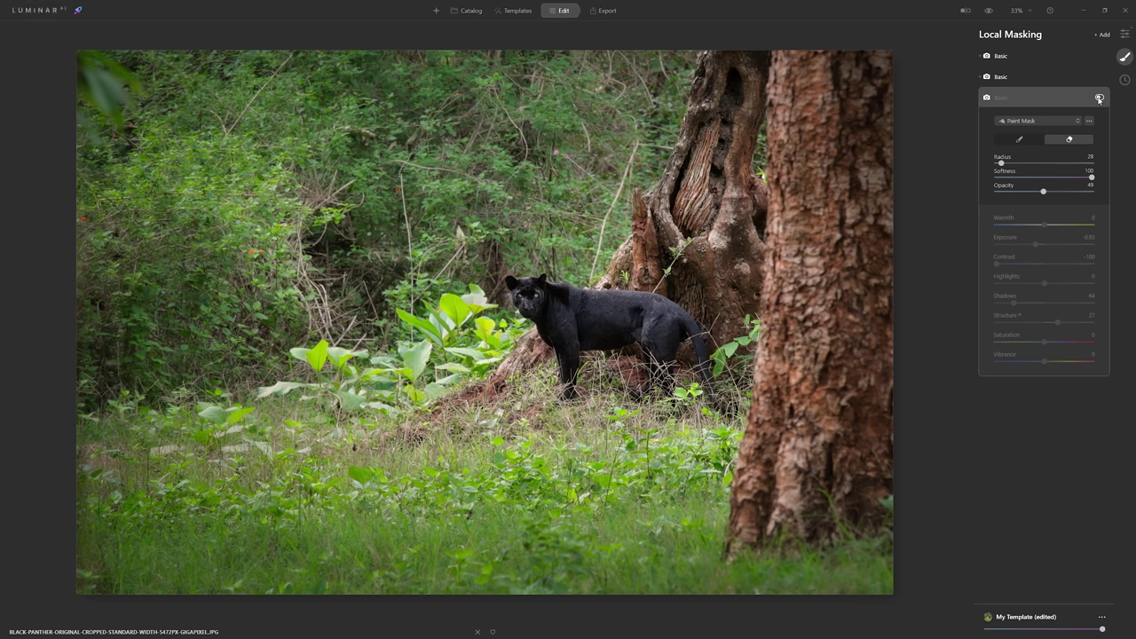
left_click(1099, 98)
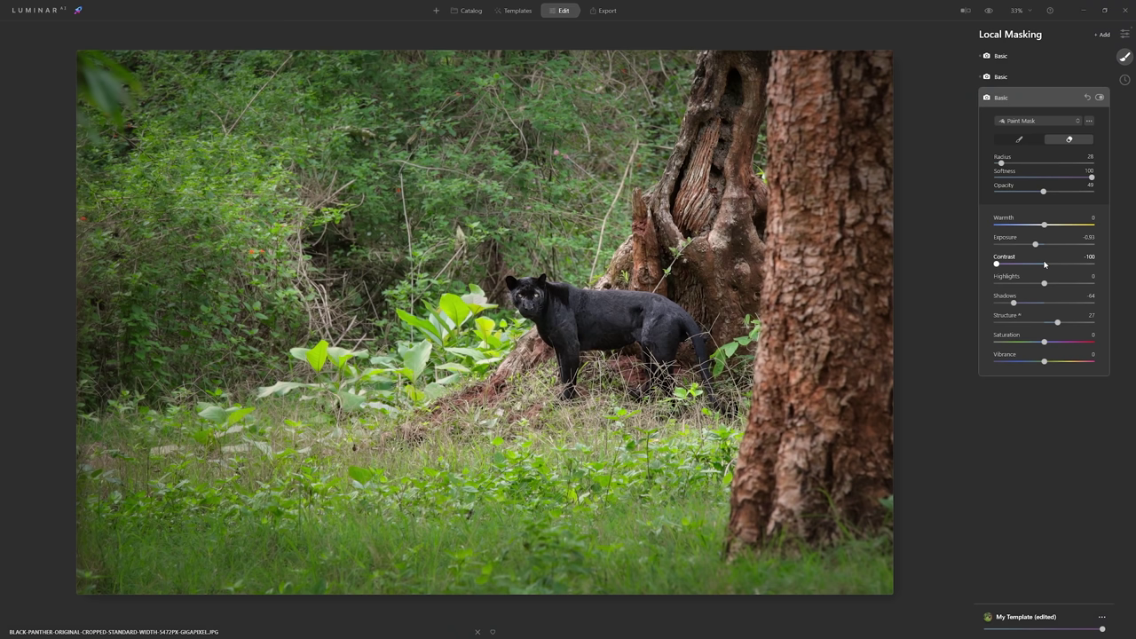
Compare the fully edited panther photo with its unedited original
left_click(990, 11)
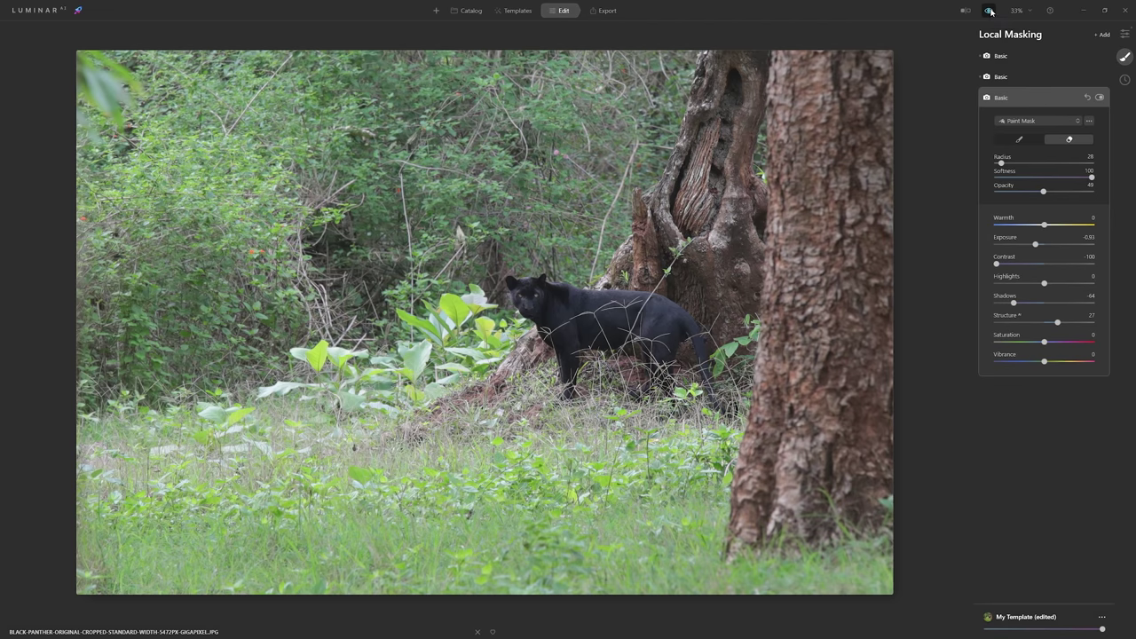
left_click(990, 10)
left_click(990, 11)
left_click(991, 12)
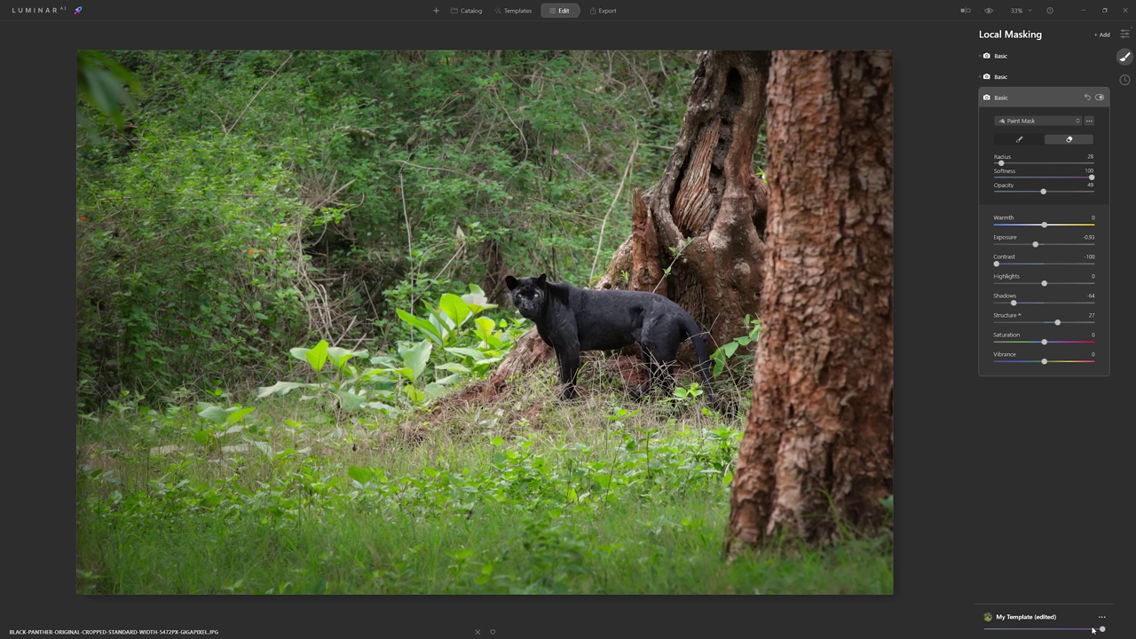
Try the overall strength of the edited template from zero upwards and set it slightly below full
left_click_drag(1102, 632, 990, 632)
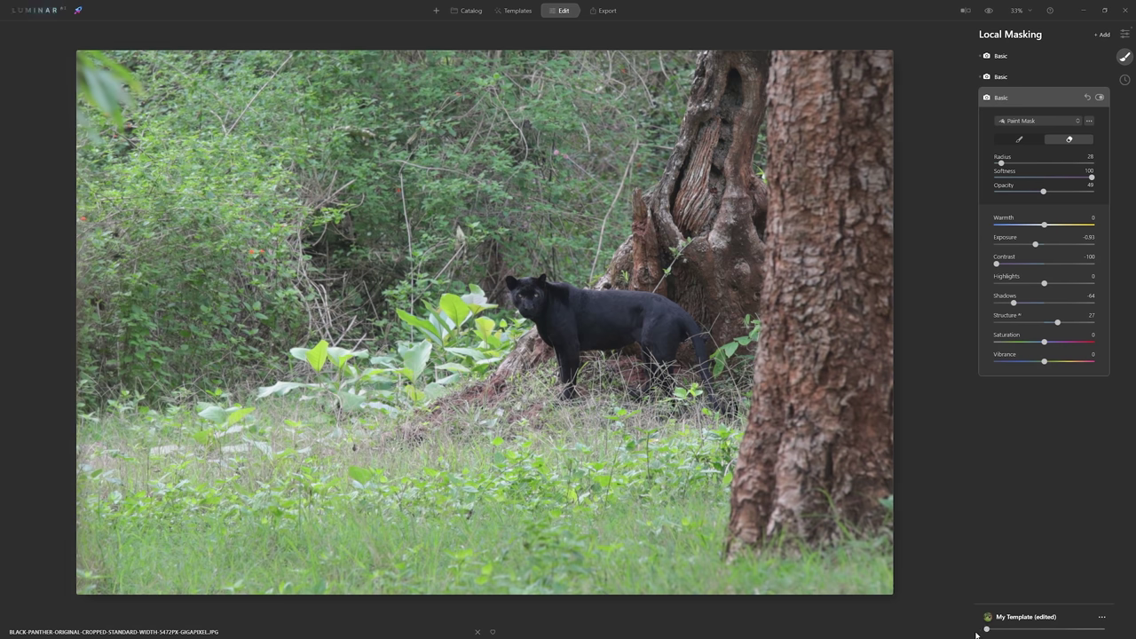
left_click_drag(987, 632, 1080, 632)
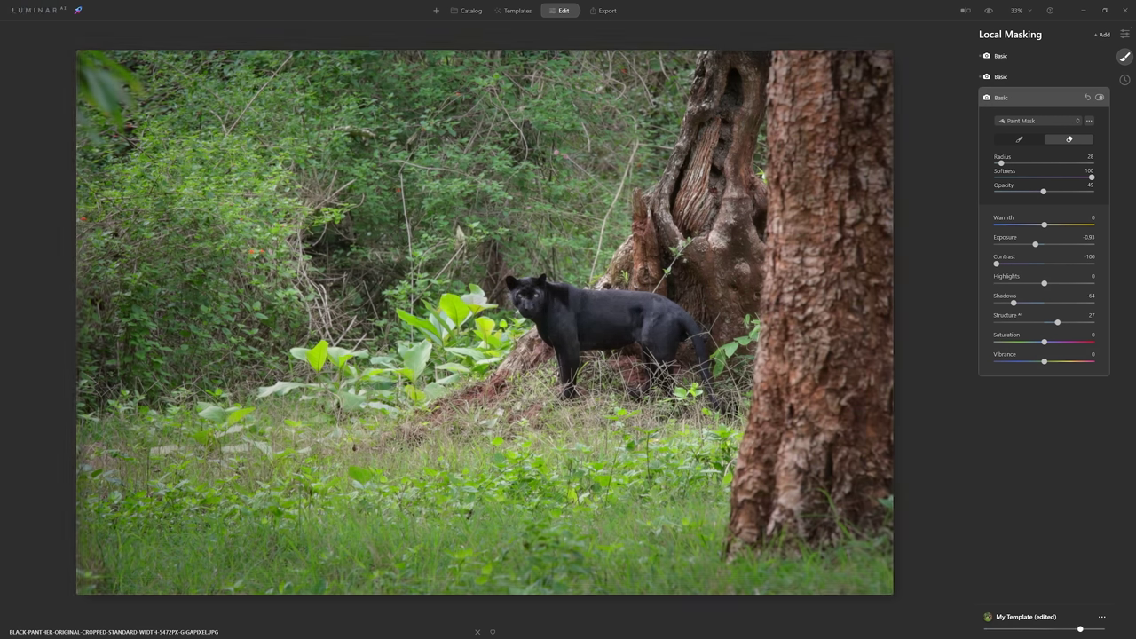
left_click_drag(1080, 632, 1078, 632)
Export the photo to disk as Black-Panther-Luminar-Edit in JPEG format at actual size, sRGB, 300 pixel/inch and quality 90
left_click(609, 11)
left_click(1053, 152)
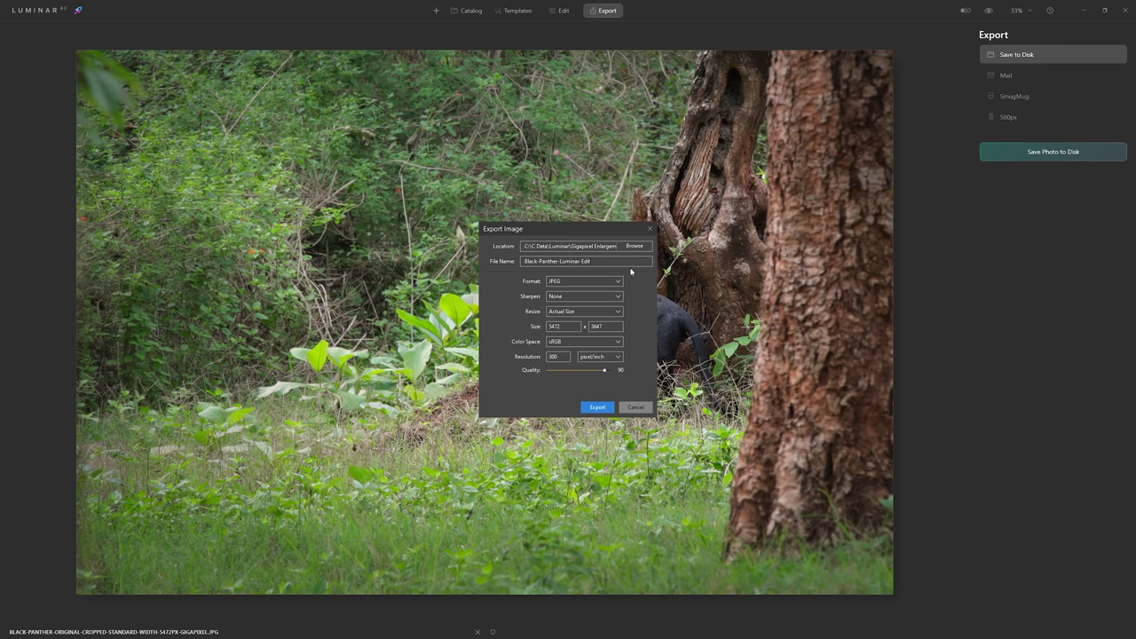
left_click(597, 407)
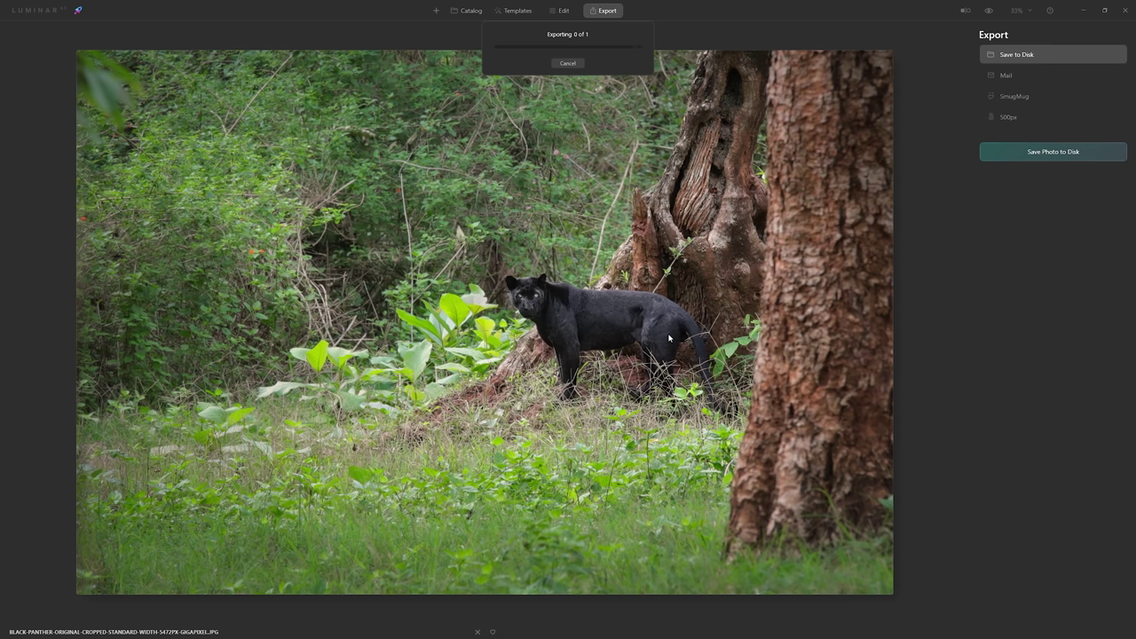